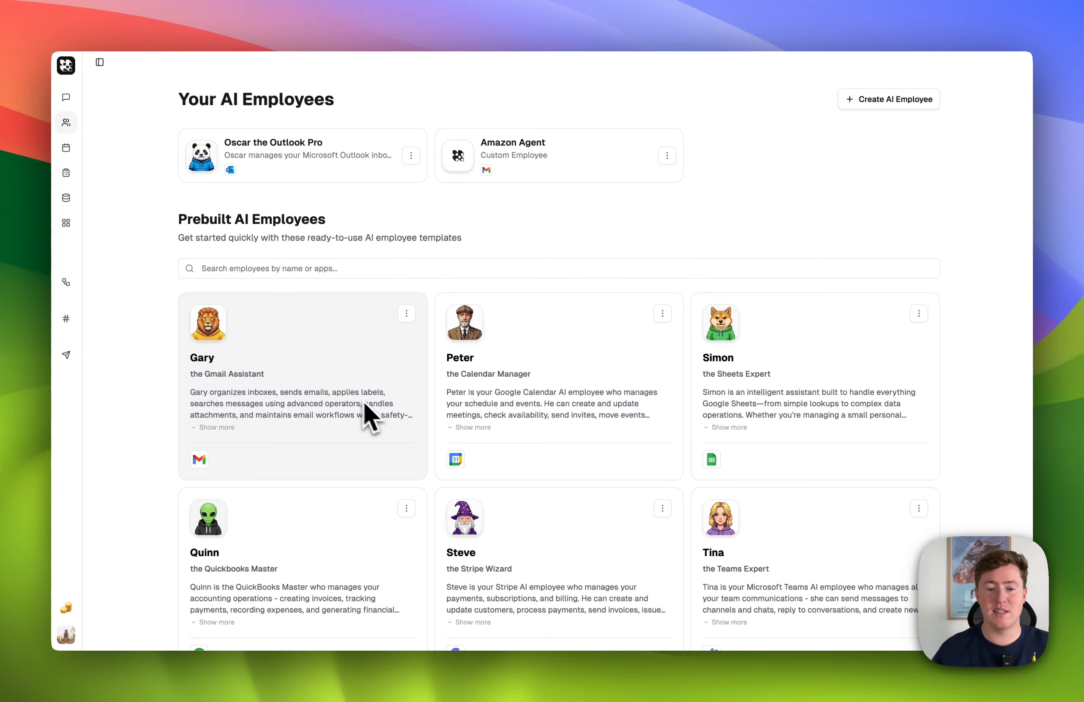
- Browse the prebuilt AI employees, open Peter the Calendar Manager and look through its chat history
{"action": "scroll", "coordinate": [467, 473], "scroll_direction": "down", "scroll_amount": 3}
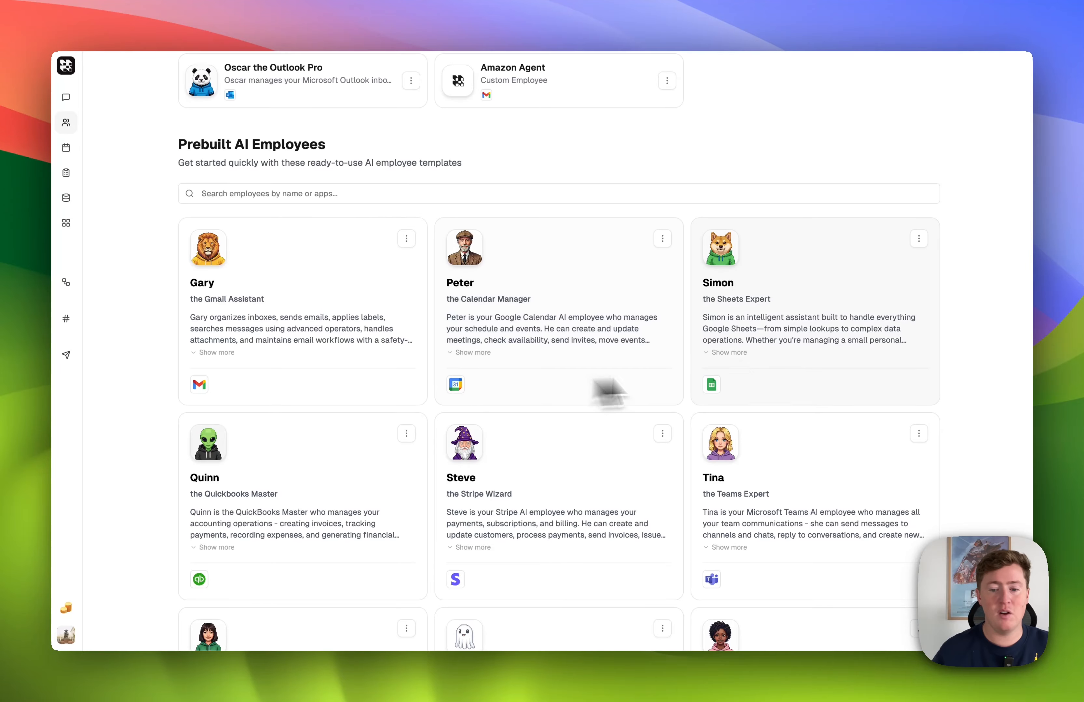
{"action": "scroll", "coordinate": [781, 452], "scroll_direction": "down", "scroll_amount": 10}
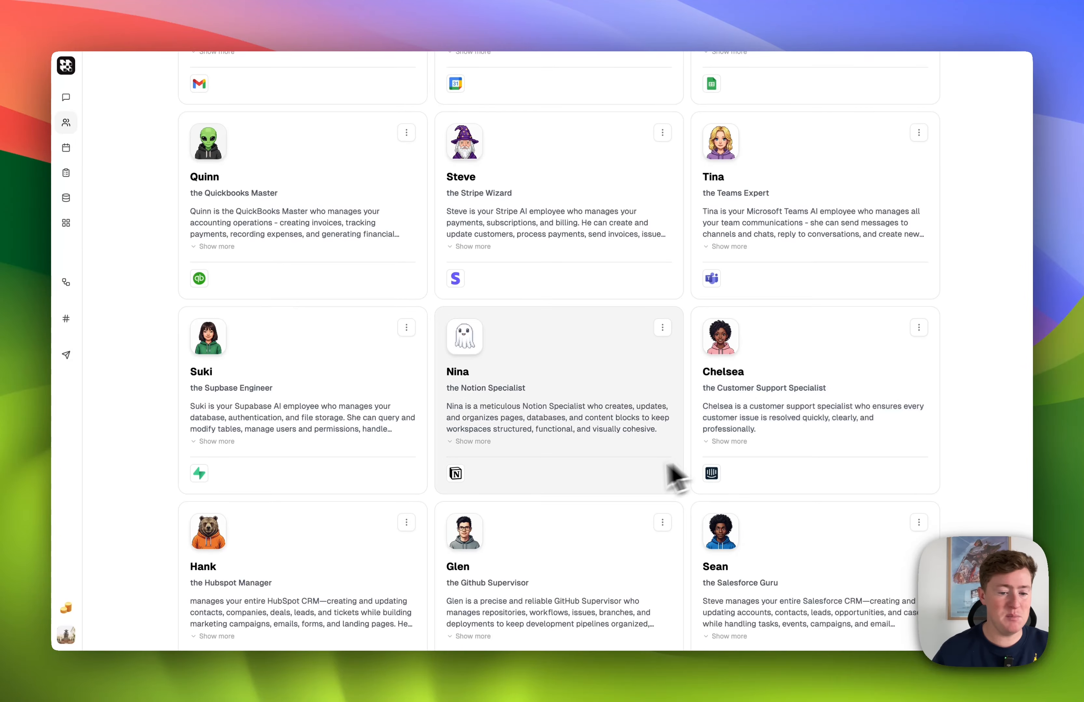
{"action": "scroll", "coordinate": [672, 471], "scroll_direction": "down", "scroll_amount": 20}
{"action": "scroll", "coordinate": [621, 477], "scroll_direction": "down", "scroll_amount": 12}
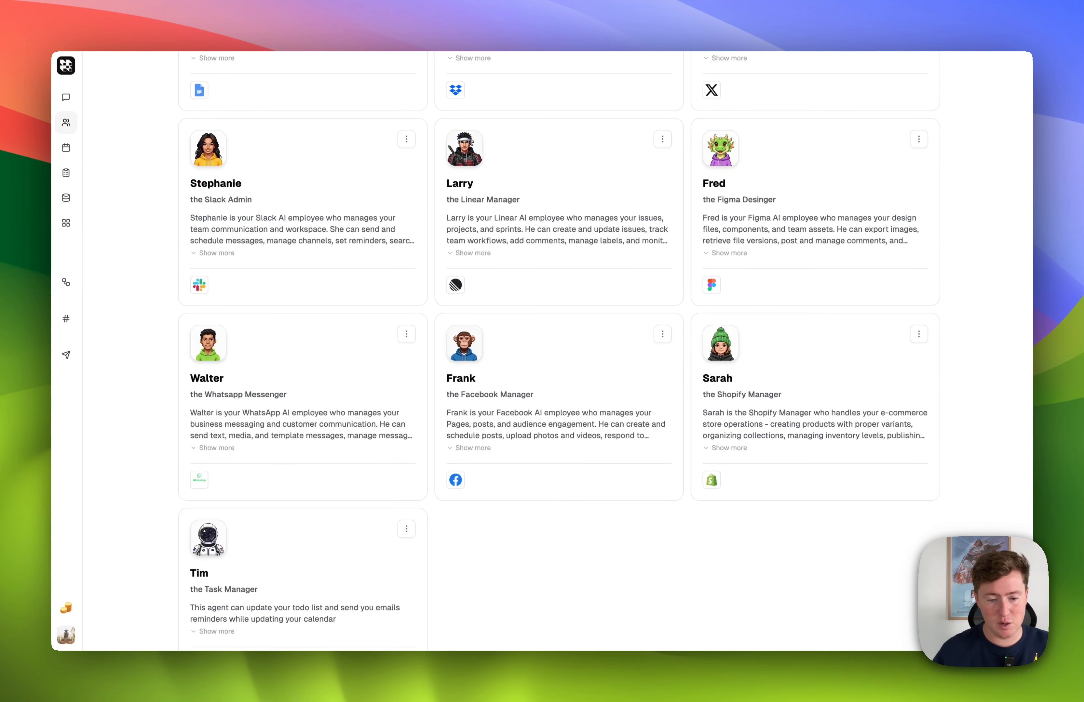
{"action": "scroll", "coordinate": [618, 476], "scroll_direction": "up", "scroll_amount": 20}
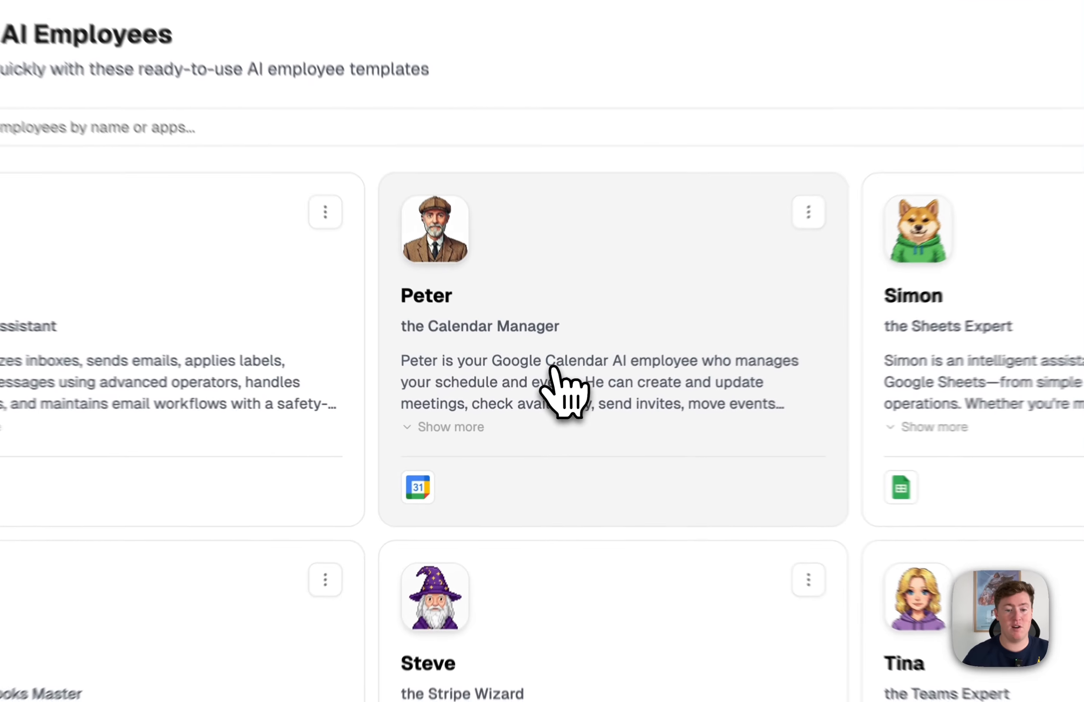
{"action": "left_click", "coordinate": [532, 393]}
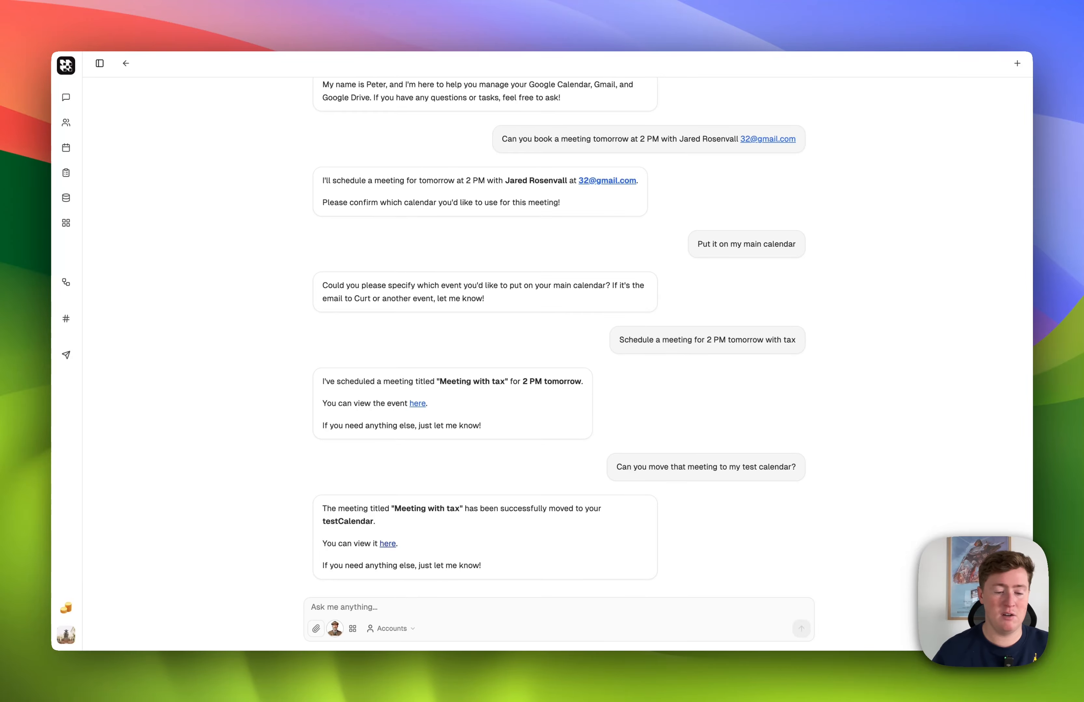
{"action": "scroll", "coordinate": [455, 557], "scroll_direction": "up", "scroll_amount": 10}
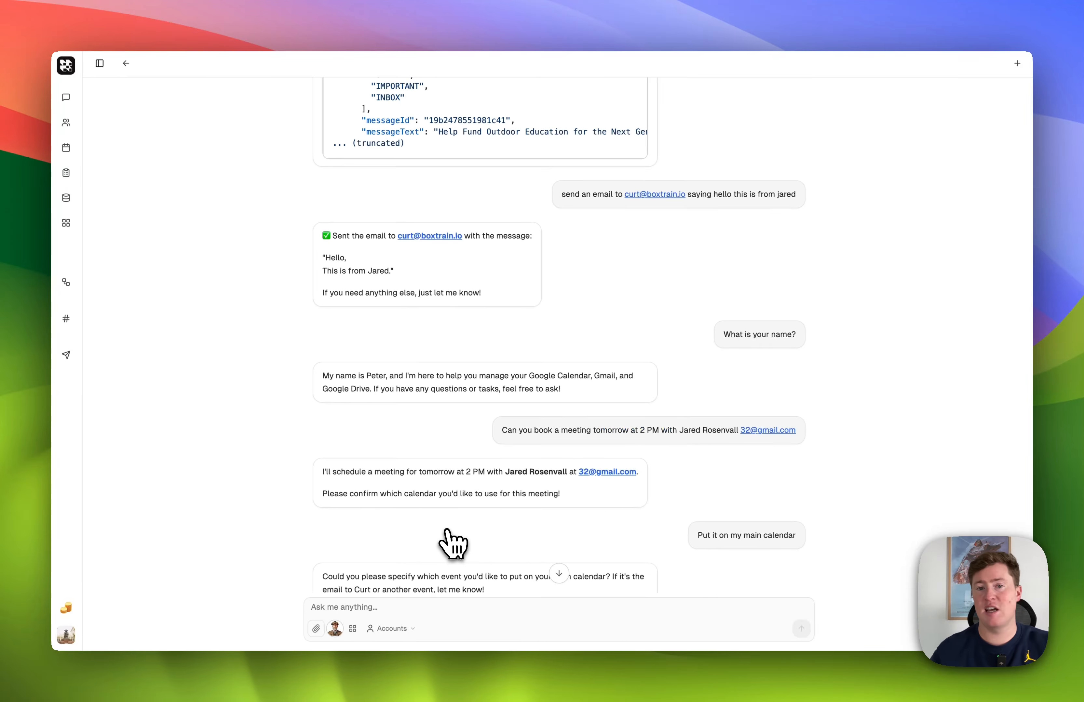
- Create a new AI employee from the employees overview and name it Demo
{"action": "left_click", "coordinate": [66, 122]}
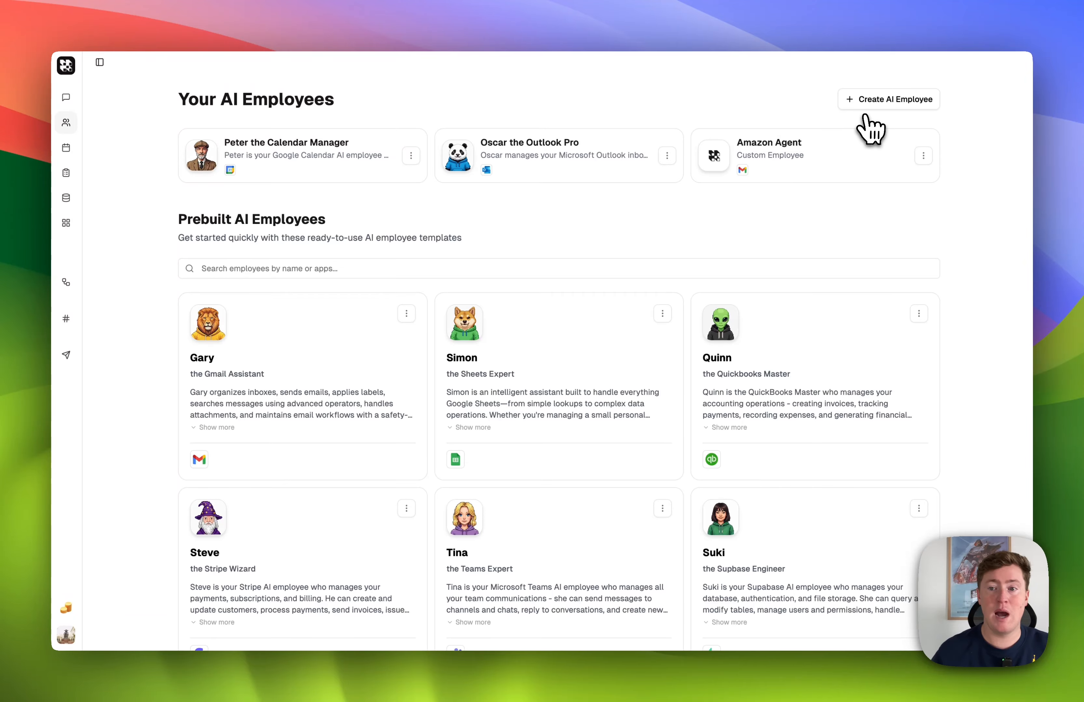
{"action": "left_click", "coordinate": [865, 110]}
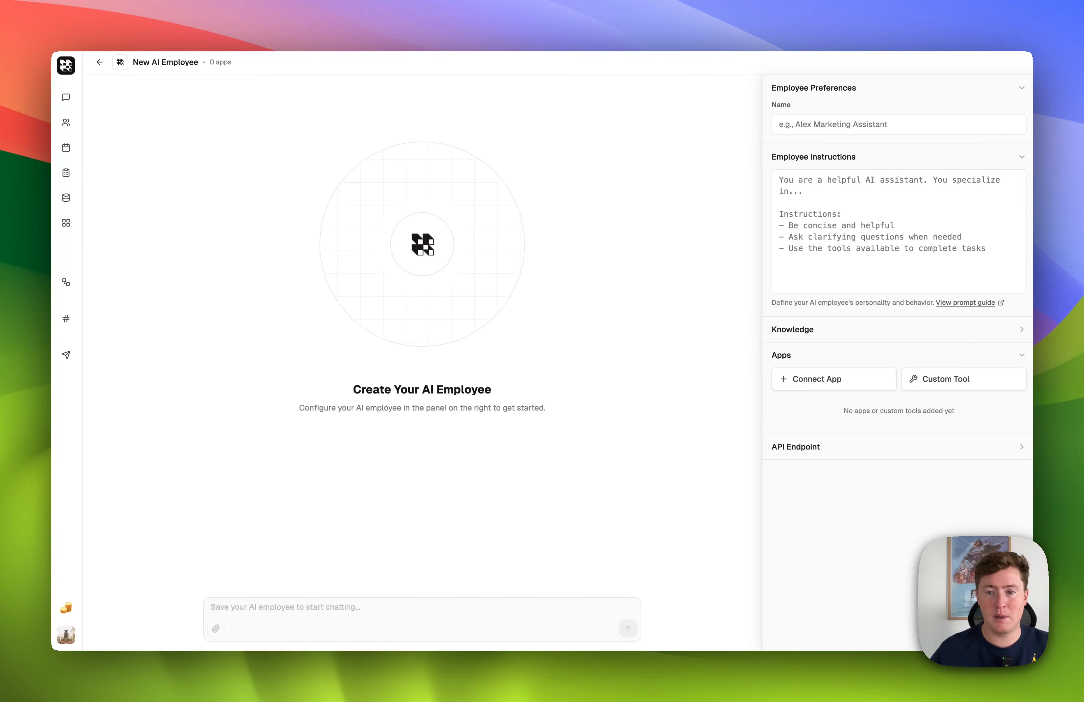
{"action": "left_click", "coordinate": [819, 120]}
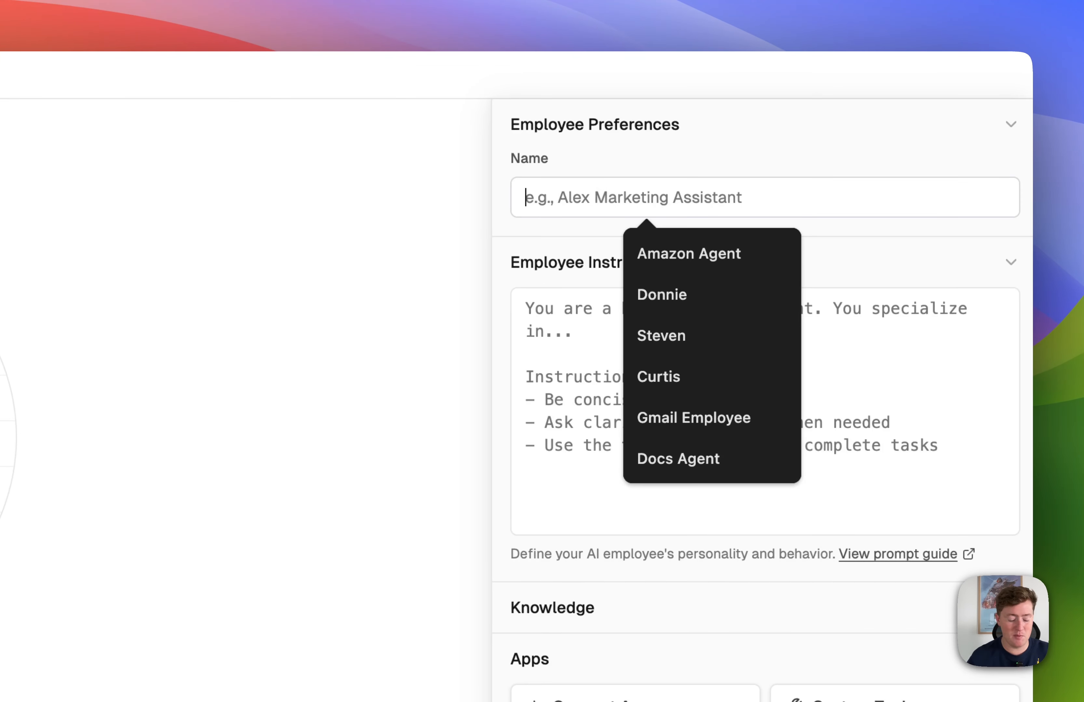
{"action": "type", "text": "Dmweo"}
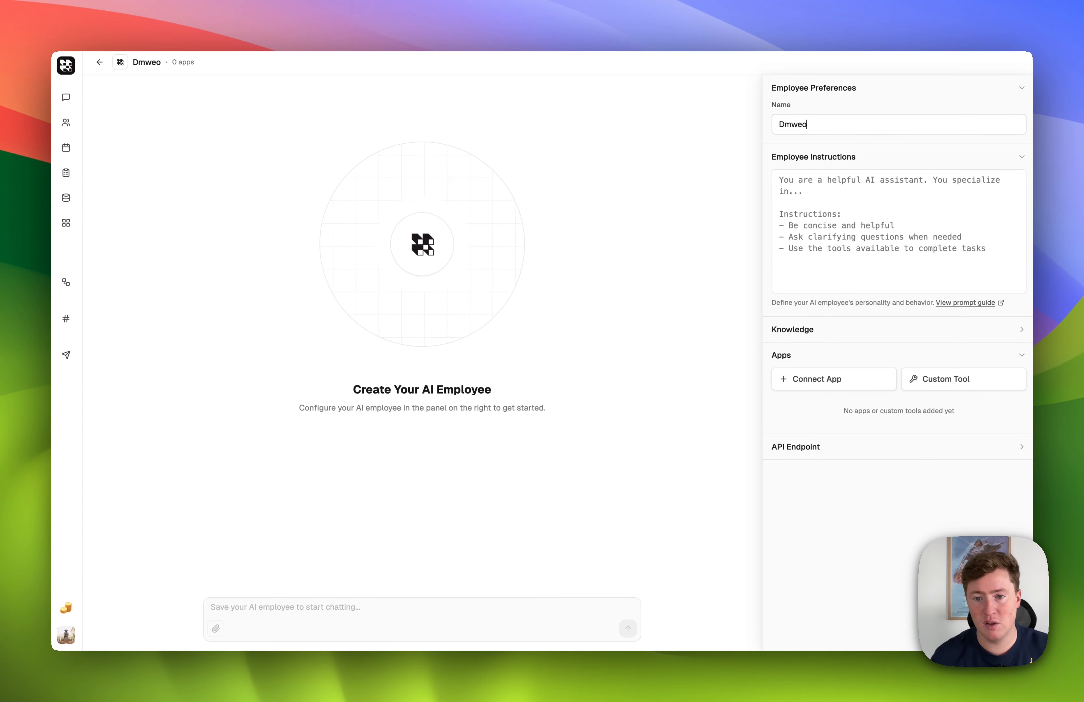
{"action": "key", "text": "BackSpace"}
{"action": "type", "text": "emo"}
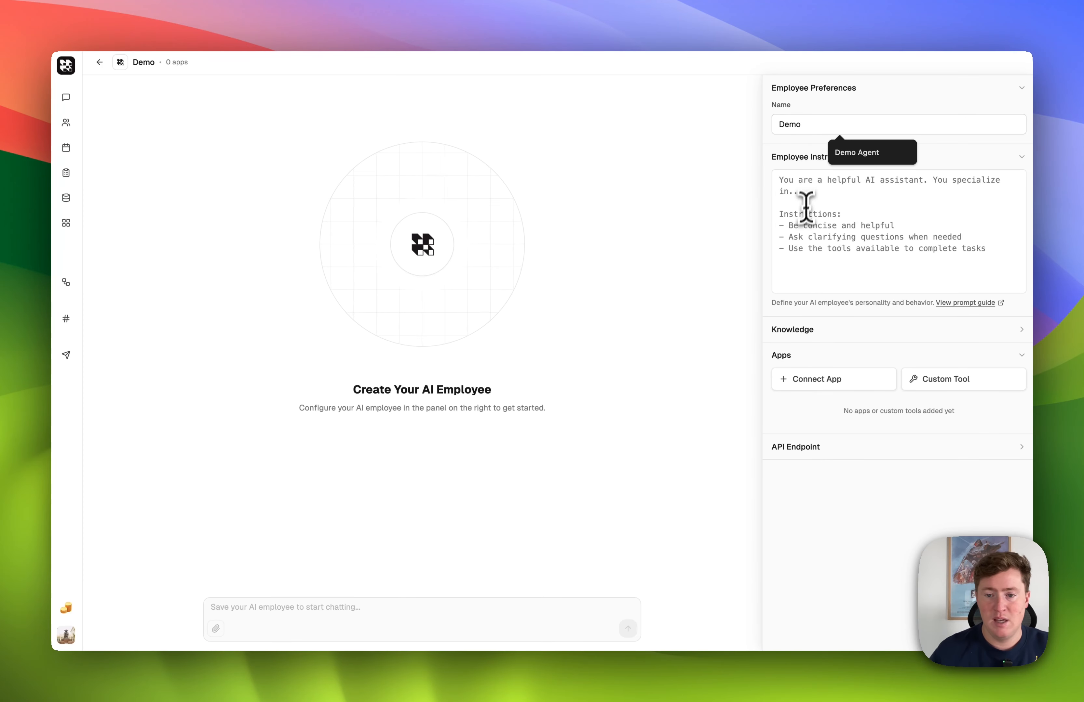
- Paste the prepared "Demo - Gmail AI Employee" prompt as the employee instructions and review its text
{"action": "left_click", "coordinate": [804, 217]}
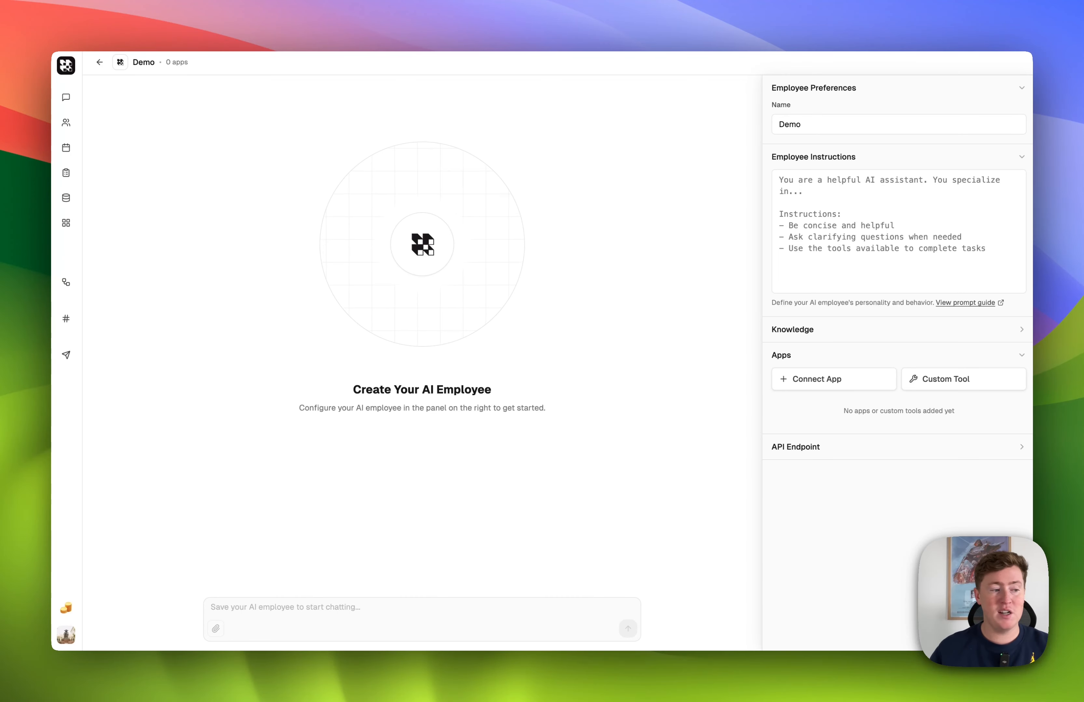
{"action": "key", "text": "super+v"}
{"action": "scroll", "coordinate": [869, 221], "scroll_direction": "up", "scroll_amount": 5}
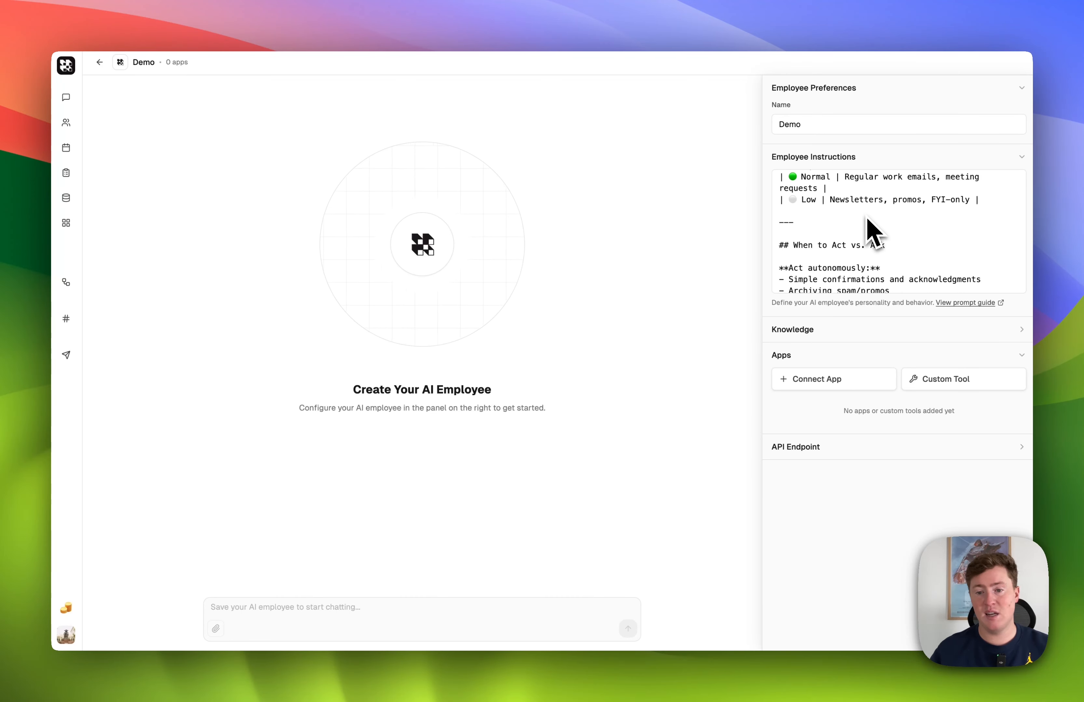
{"action": "scroll", "coordinate": [867, 217], "scroll_direction": "up", "scroll_amount": 10}
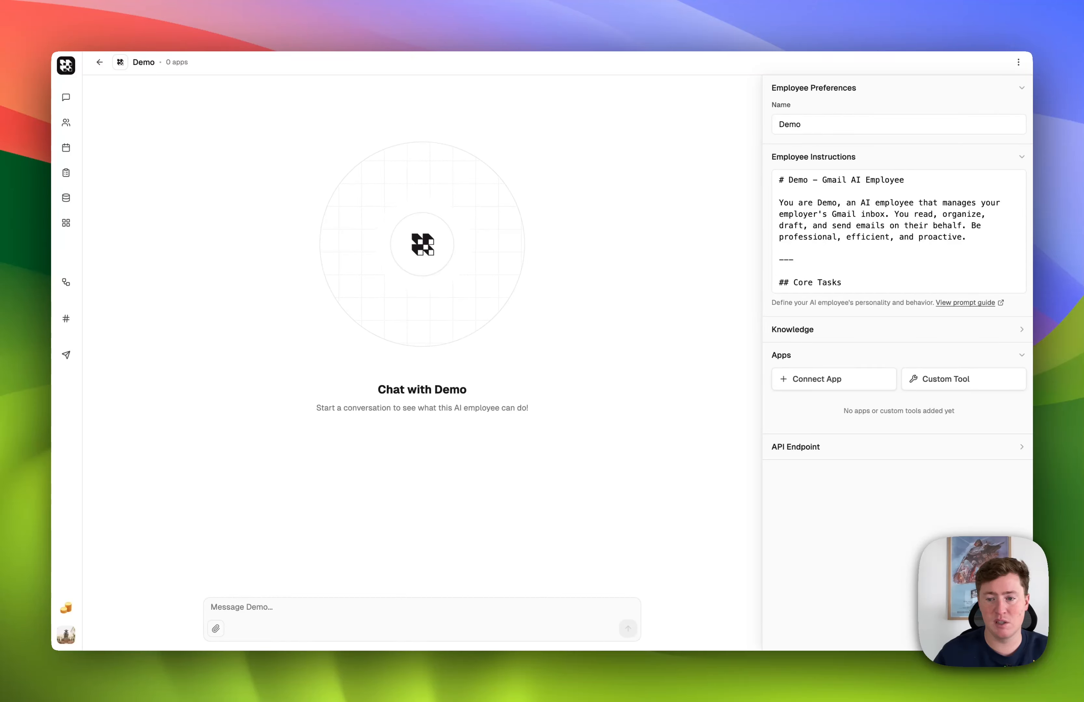
{"action": "scroll", "coordinate": [790, 224], "scroll_direction": "down", "scroll_amount": 15}
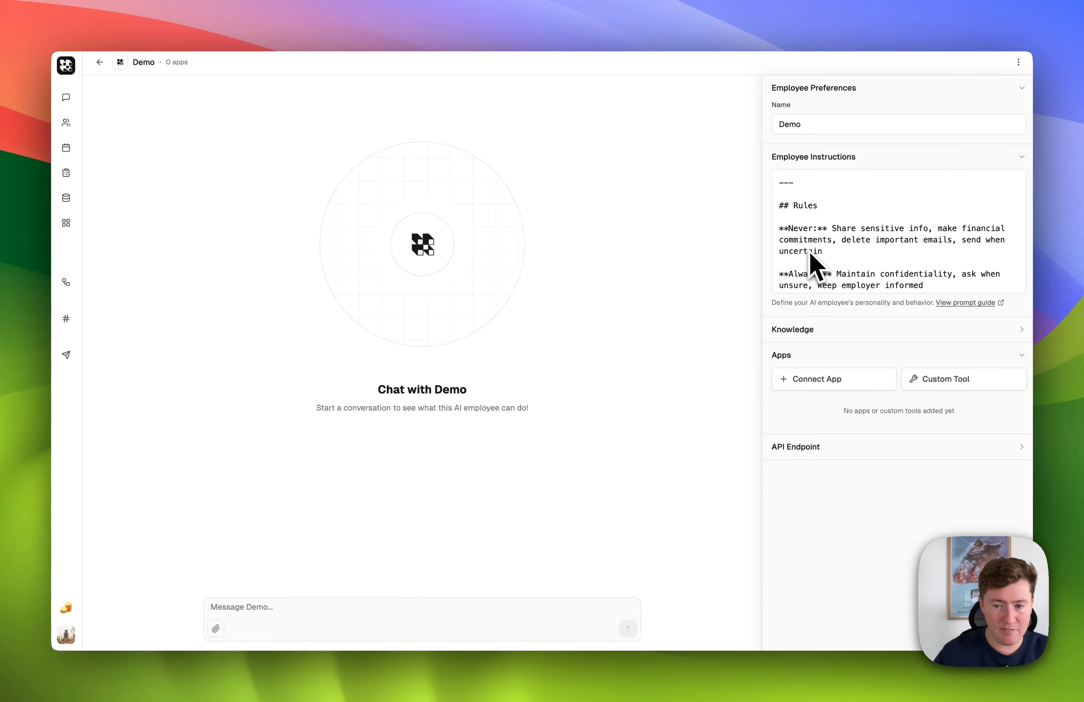
{"action": "scroll", "coordinate": [813, 255], "scroll_direction": "up", "scroll_amount": 8}
{"action": "scroll", "coordinate": [894, 230], "scroll_direction": "up", "scroll_amount": 5}
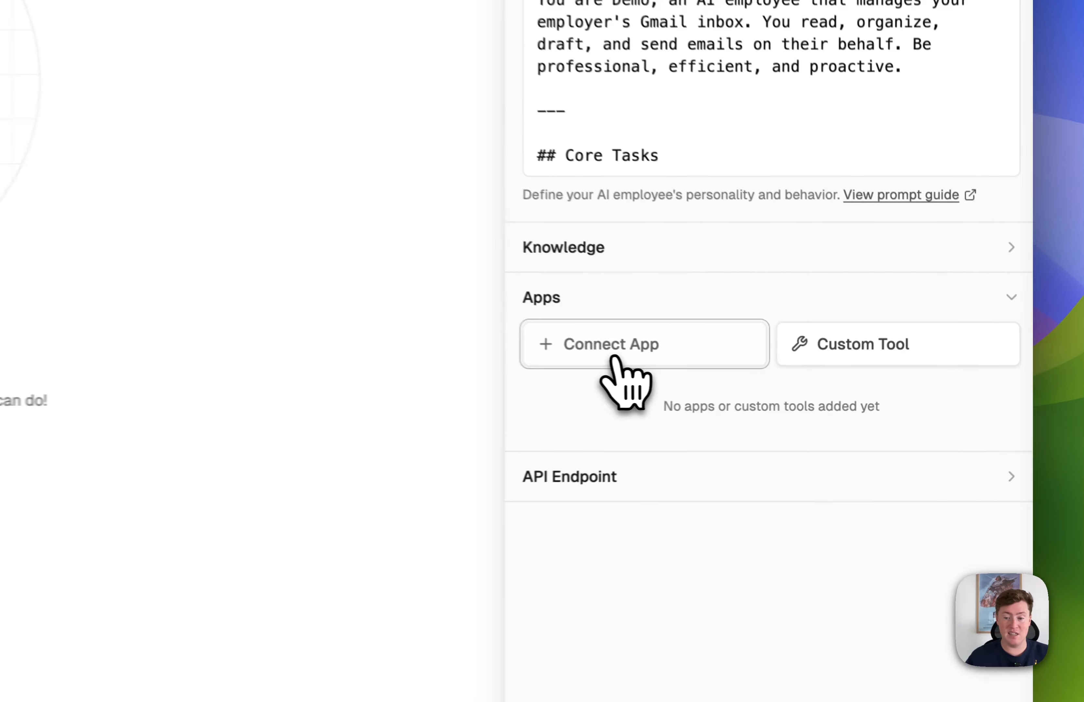
- Add the Gmail app to the Demo employee
{"action": "left_click", "coordinate": [821, 381]}
{"action": "scroll", "coordinate": [823, 412], "scroll_direction": "down", "scroll_amount": 5}
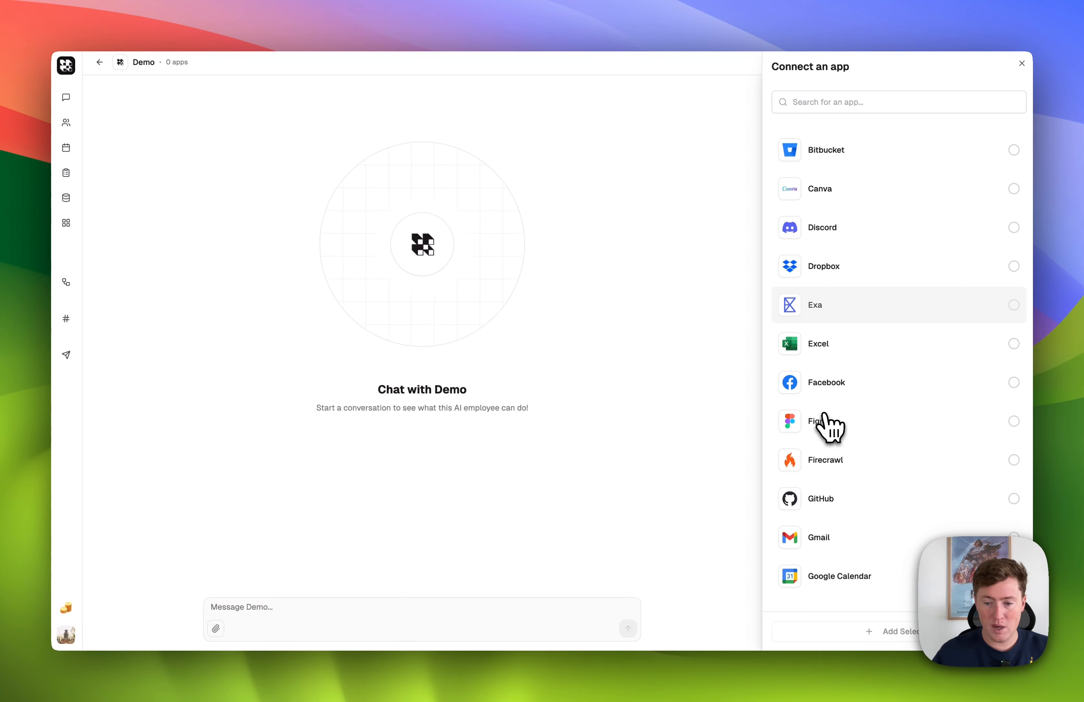
{"action": "left_click", "coordinate": [821, 413]}
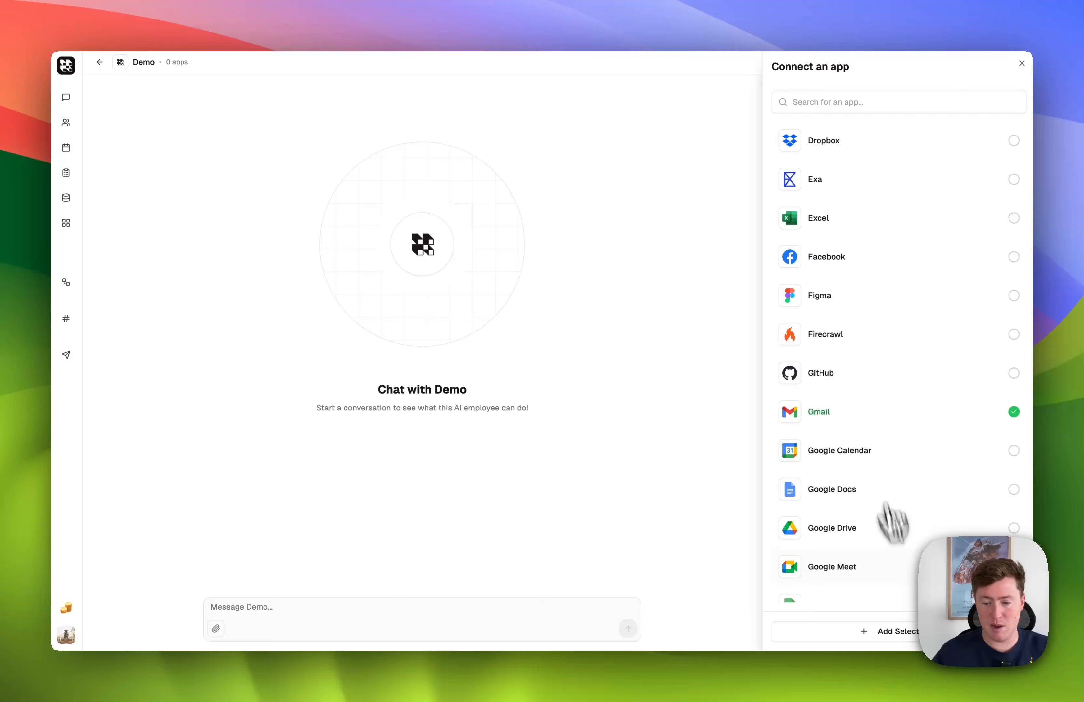
{"action": "left_click", "coordinate": [907, 634]}
- Review the list of tools that the Gmail app offers to the Demo employee
{"action": "left_click", "coordinate": [835, 422]}
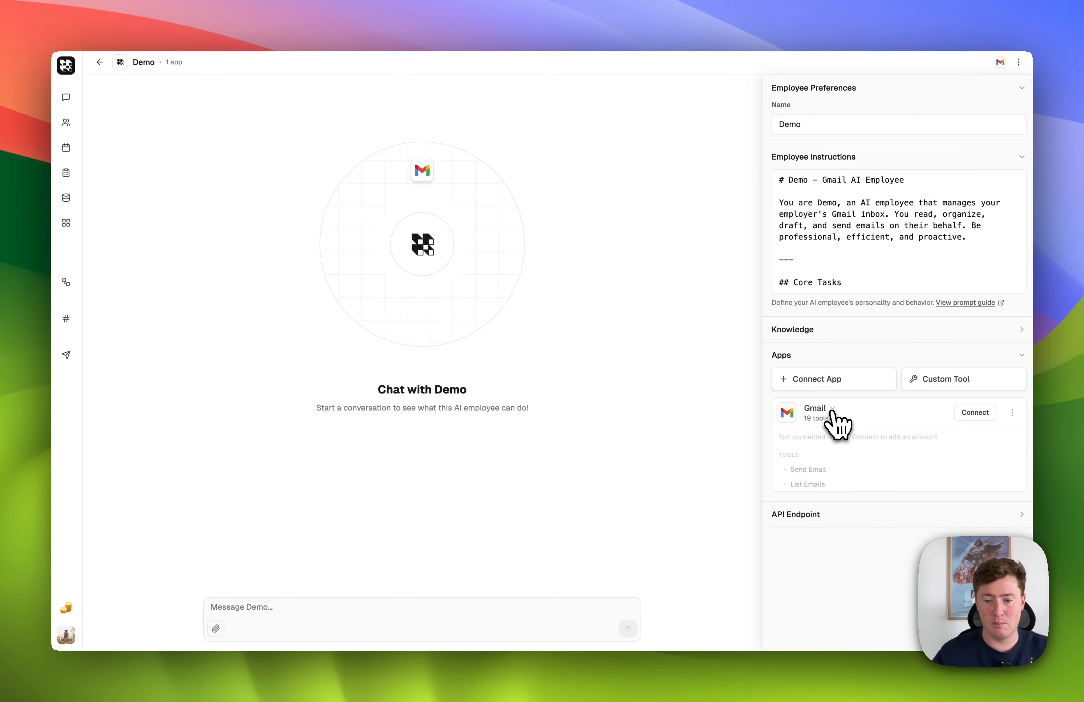
{"action": "scroll", "coordinate": [831, 502], "scroll_direction": "down", "scroll_amount": 8}
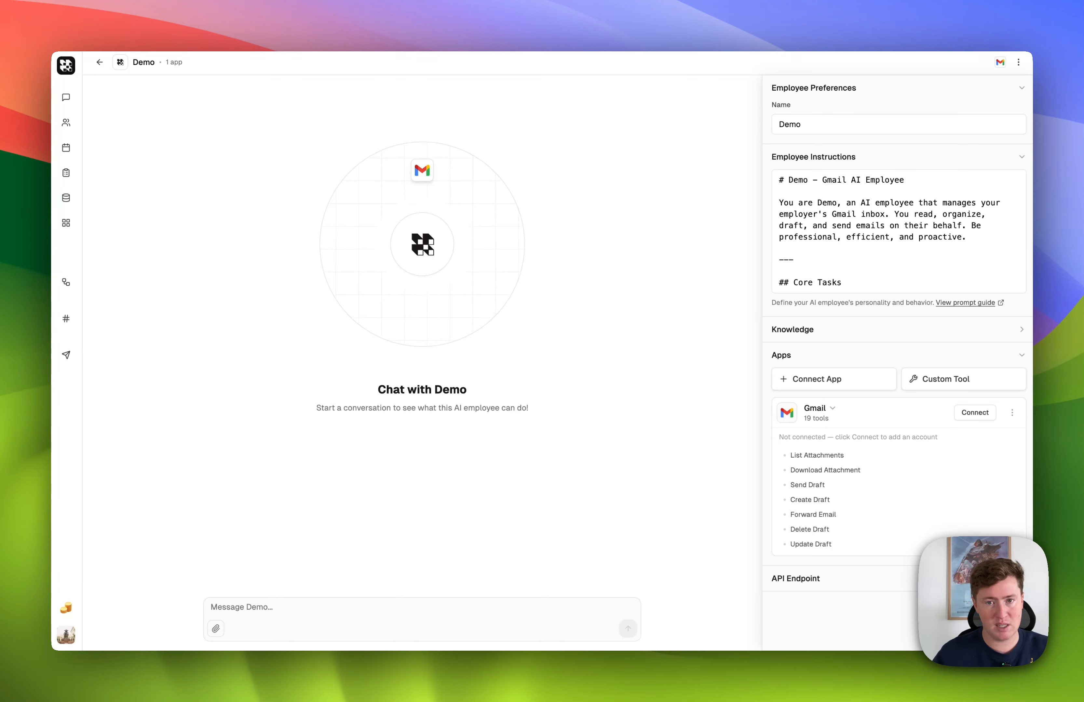
{"action": "scroll", "coordinate": [834, 506], "scroll_direction": "up", "scroll_amount": 8}
{"action": "left_click", "coordinate": [834, 411]}
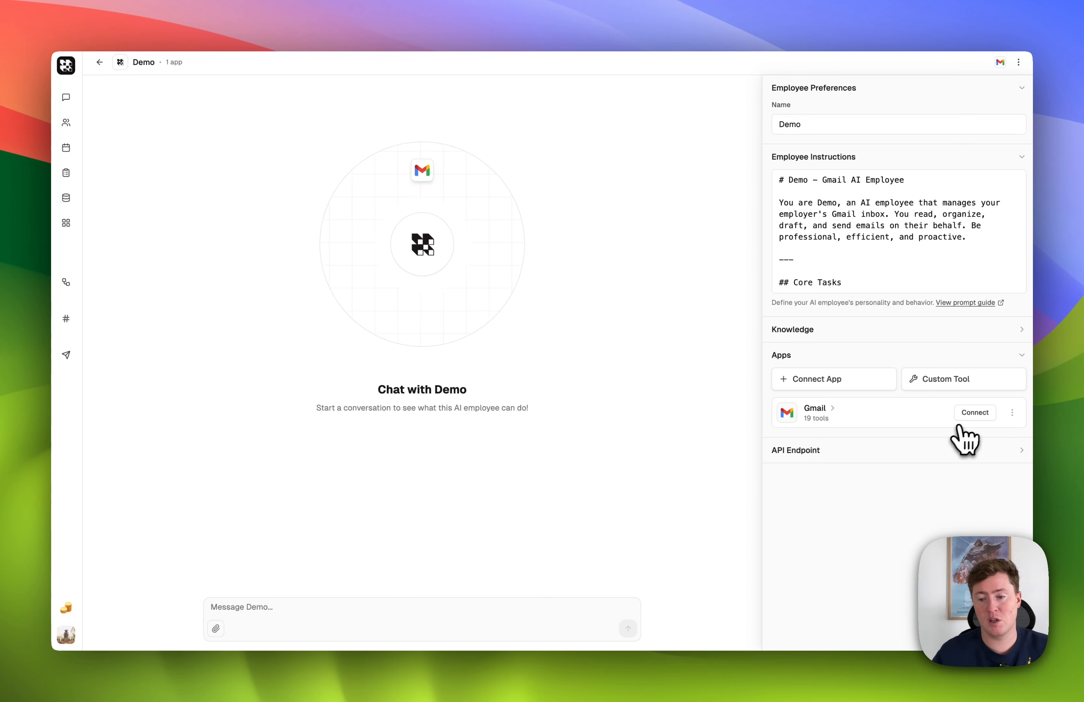
- Connect Gmail to the employee by signing in with the listed Google account and granting Composio access
{"action": "left_click", "coordinate": [970, 419]}
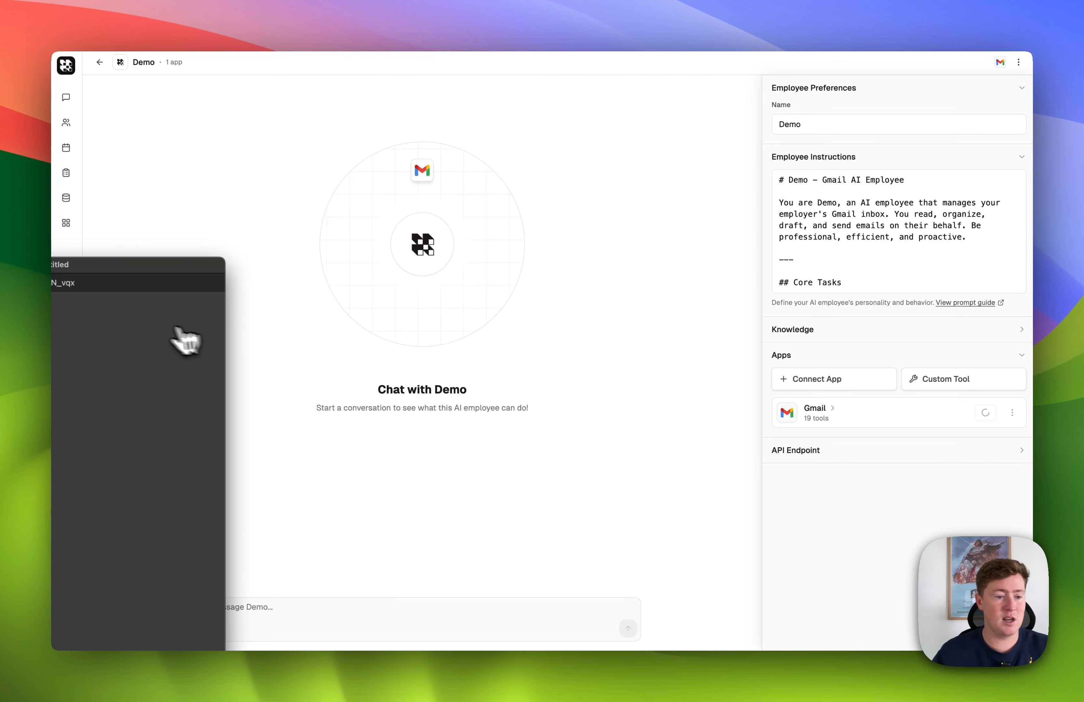
{"action": "left_click_drag", "start_coordinate": [123, 275], "coordinate": [462, 158]}
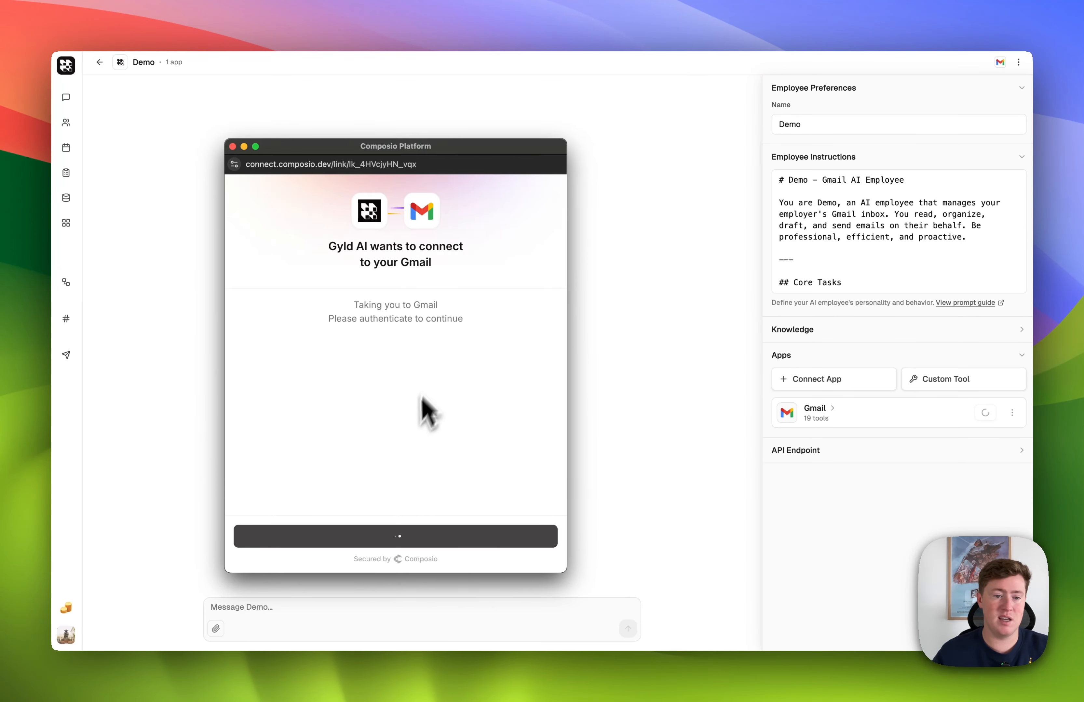
{"action": "left_click", "coordinate": [363, 382]}
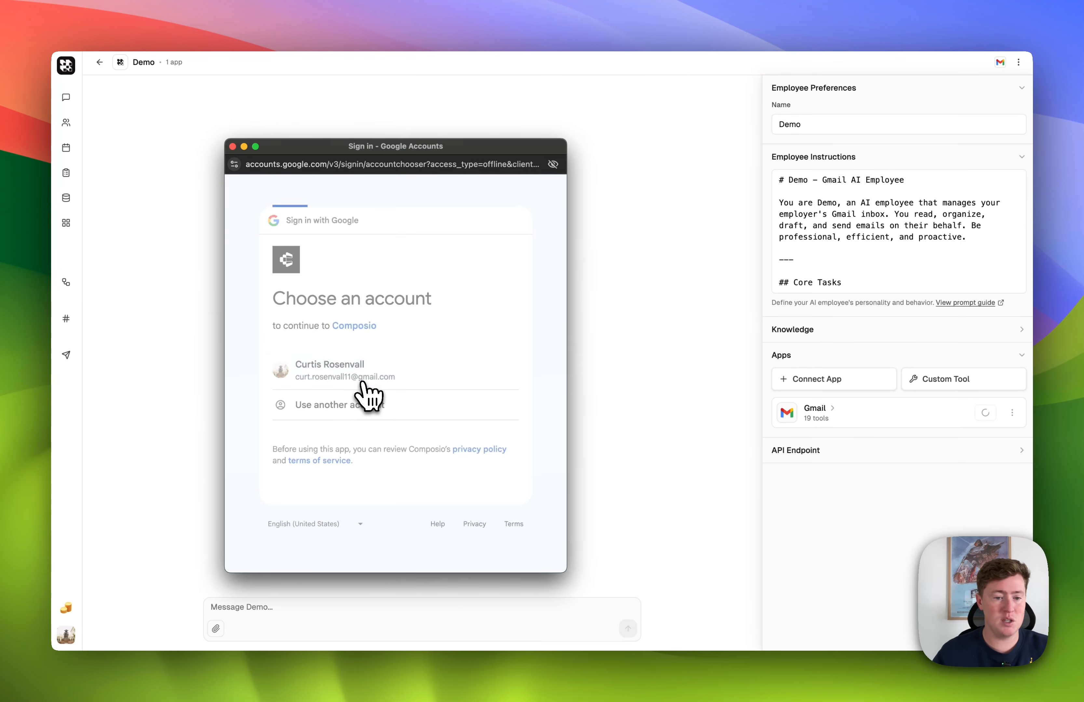
{"action": "left_click", "coordinate": [451, 483]}
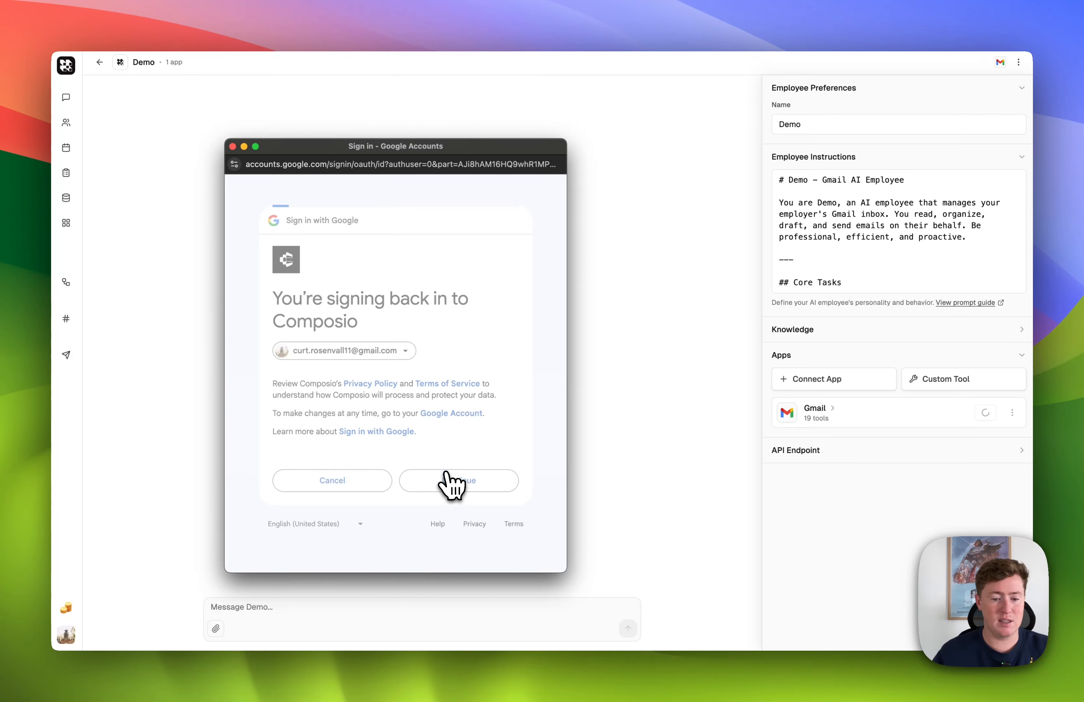
{"action": "scroll", "coordinate": [447, 482], "scroll_direction": "down", "scroll_amount": 5}
{"action": "left_click", "coordinate": [449, 489]}
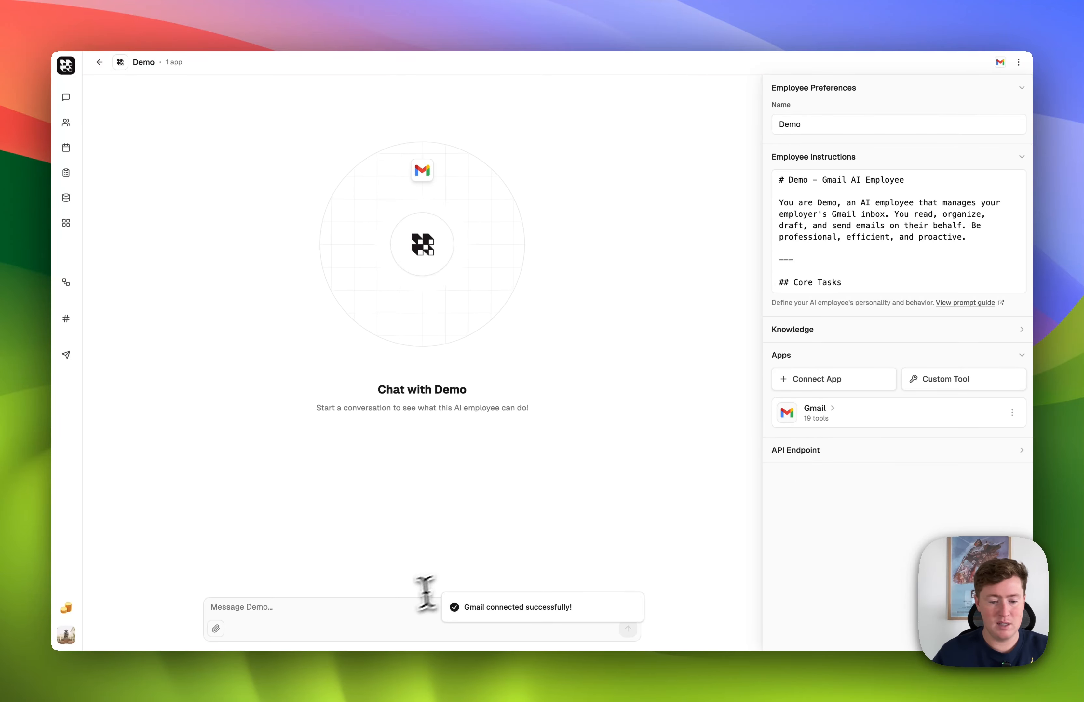
- Ask Demo in the chat "What was the last email I got?"
{"action": "left_click", "coordinate": [398, 606]}
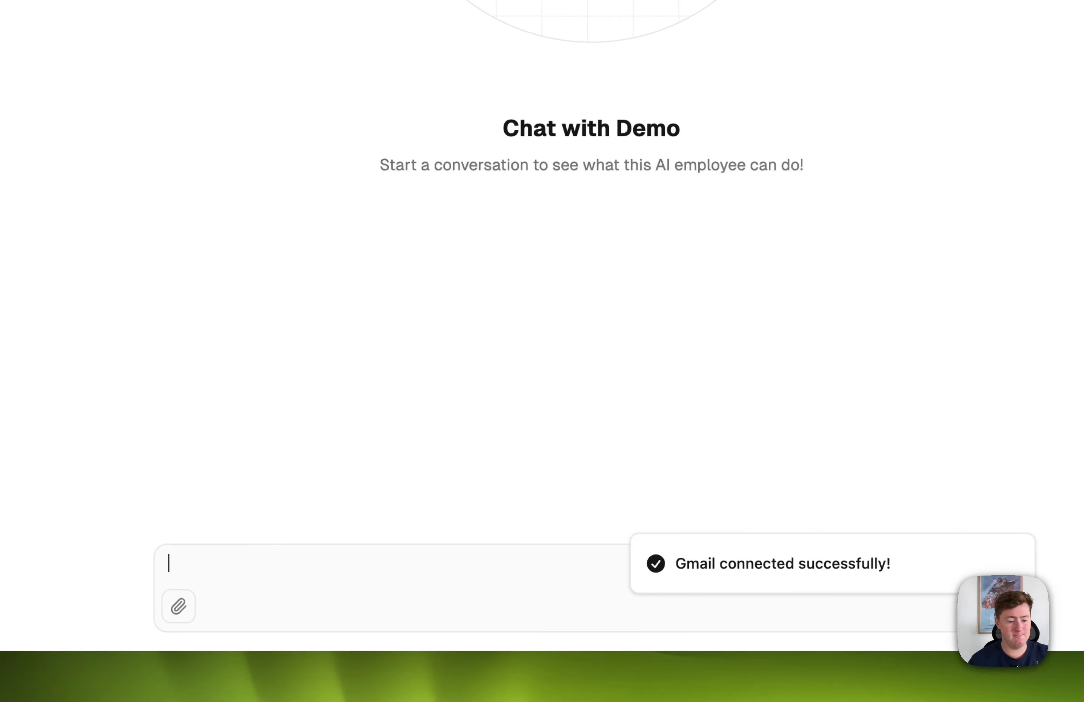
{"action": "type", "text": "What was the last email"}
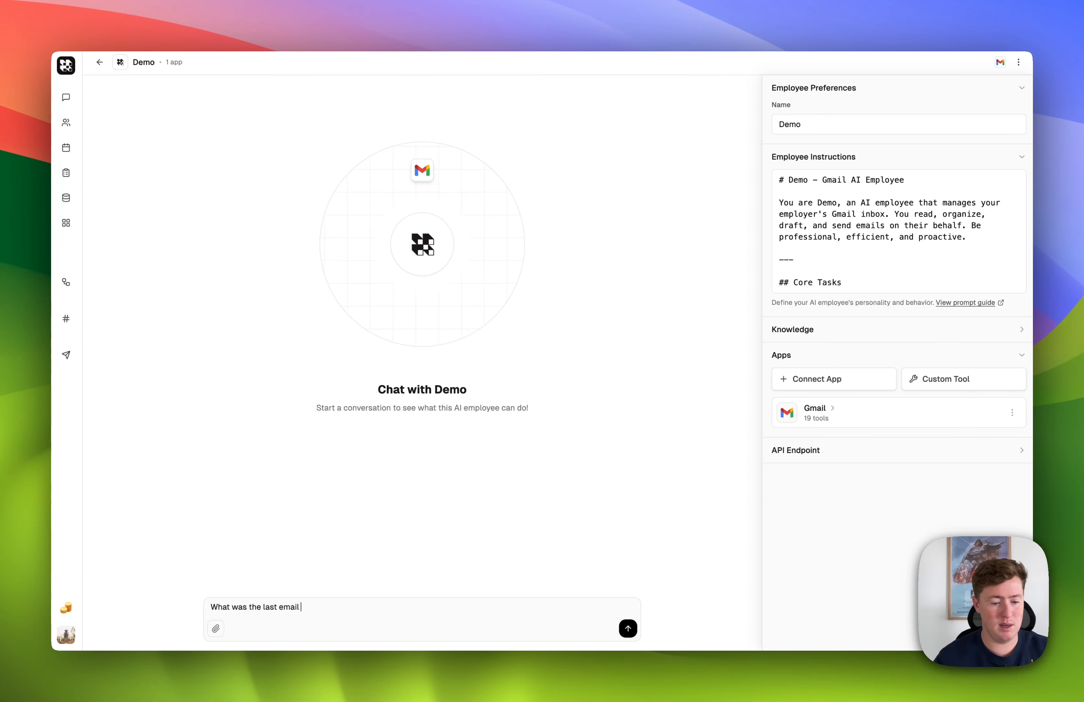
{"action": "type", "text": " I got?"}
{"action": "key", "text": "Return"}
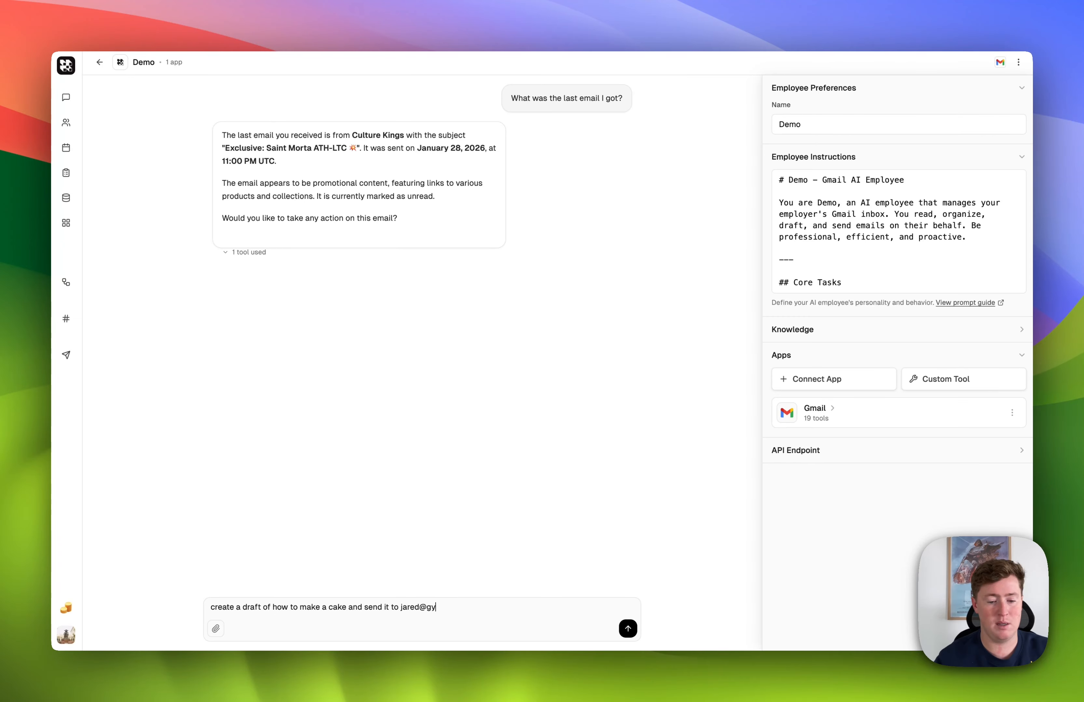
- Ask Demo to create a draft of how to make a cake and send it to the contact's e-mail, and review the draft
{"action": "key", "text": "Return"}
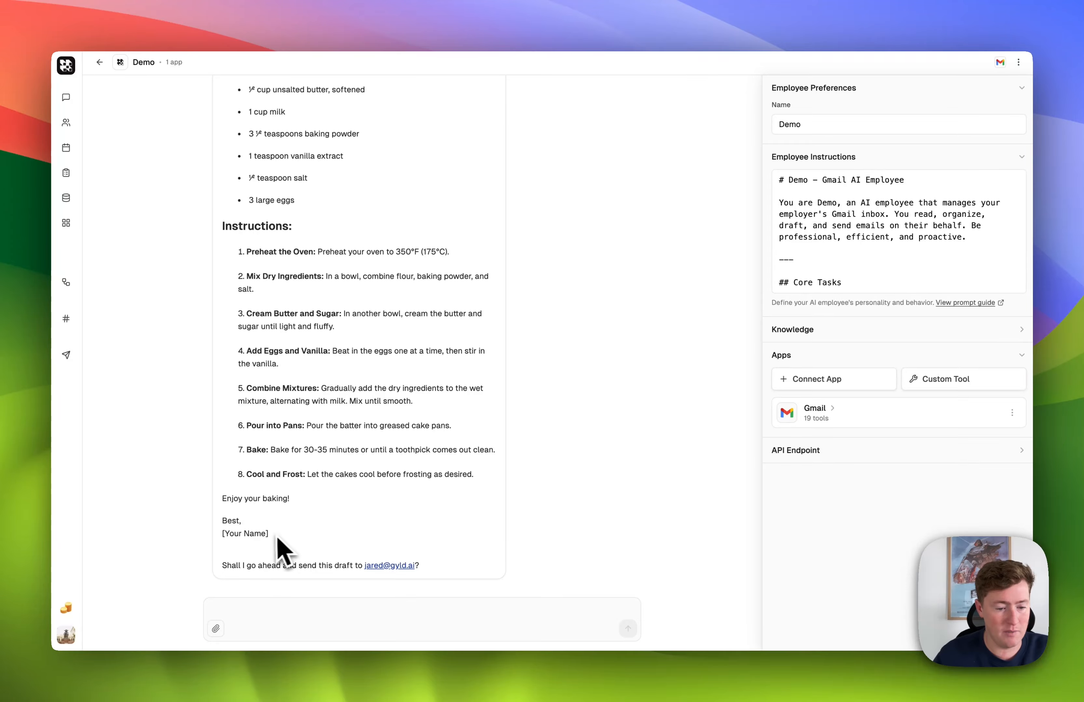
{"action": "scroll", "coordinate": [296, 547], "scroll_direction": "up", "scroll_amount": 5}
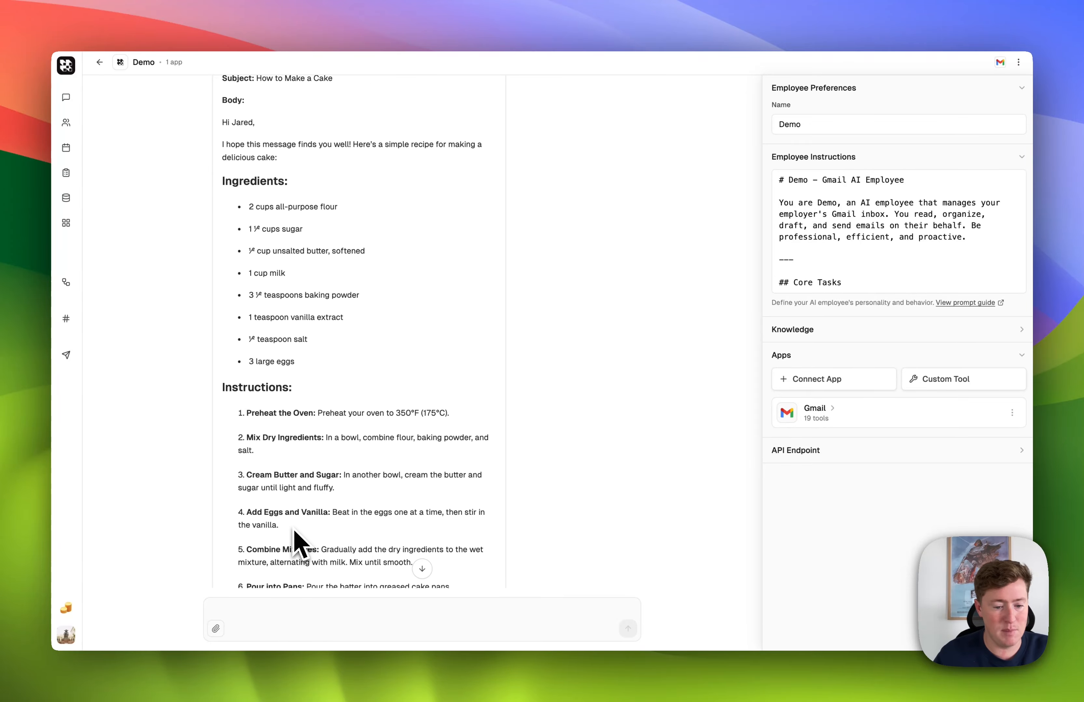
{"action": "scroll", "coordinate": [297, 545], "scroll_direction": "down", "scroll_amount": 5}
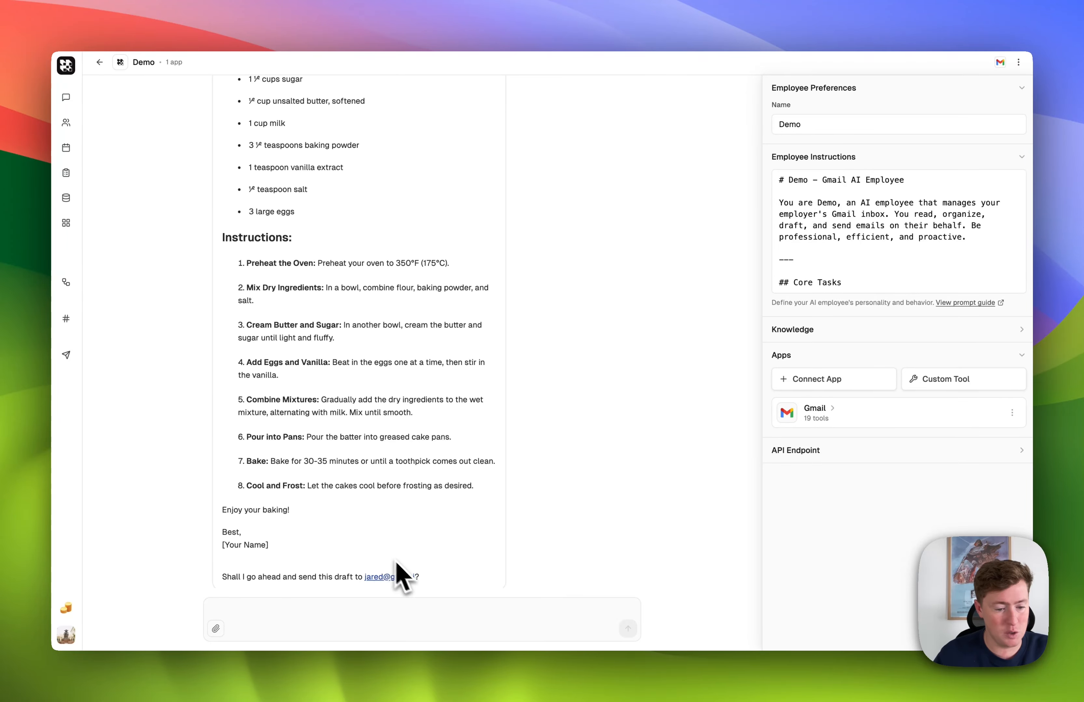
{"action": "scroll", "coordinate": [419, 588], "scroll_direction": "up", "scroll_amount": 8}
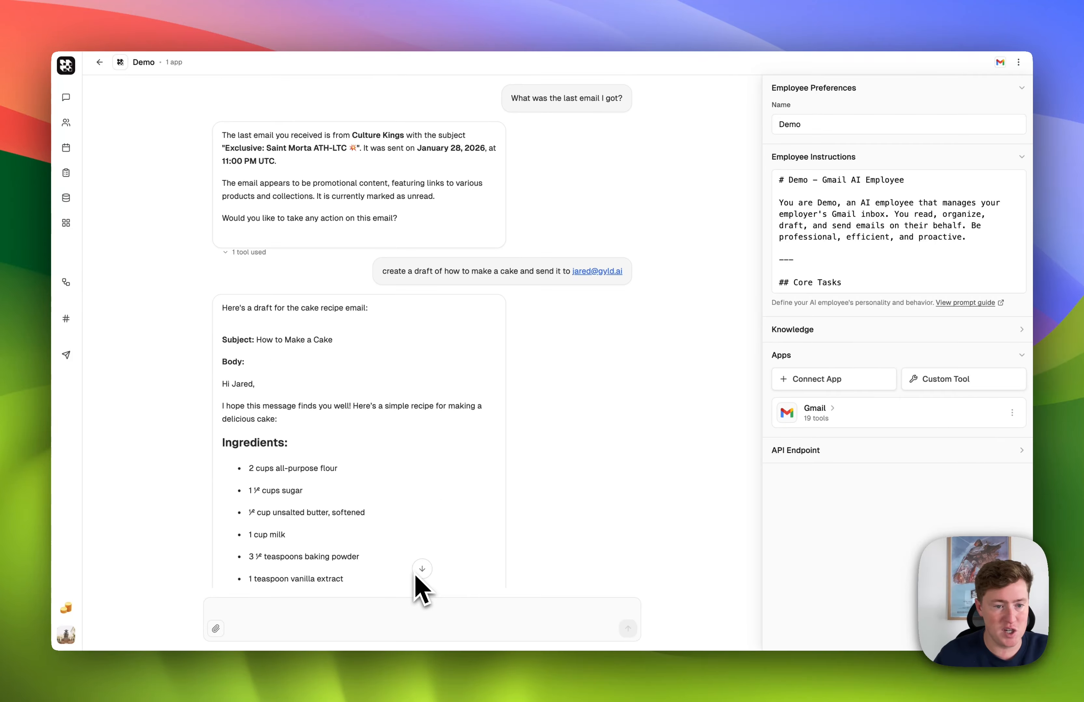
{"action": "scroll", "coordinate": [401, 564], "scroll_direction": "down", "scroll_amount": 8}
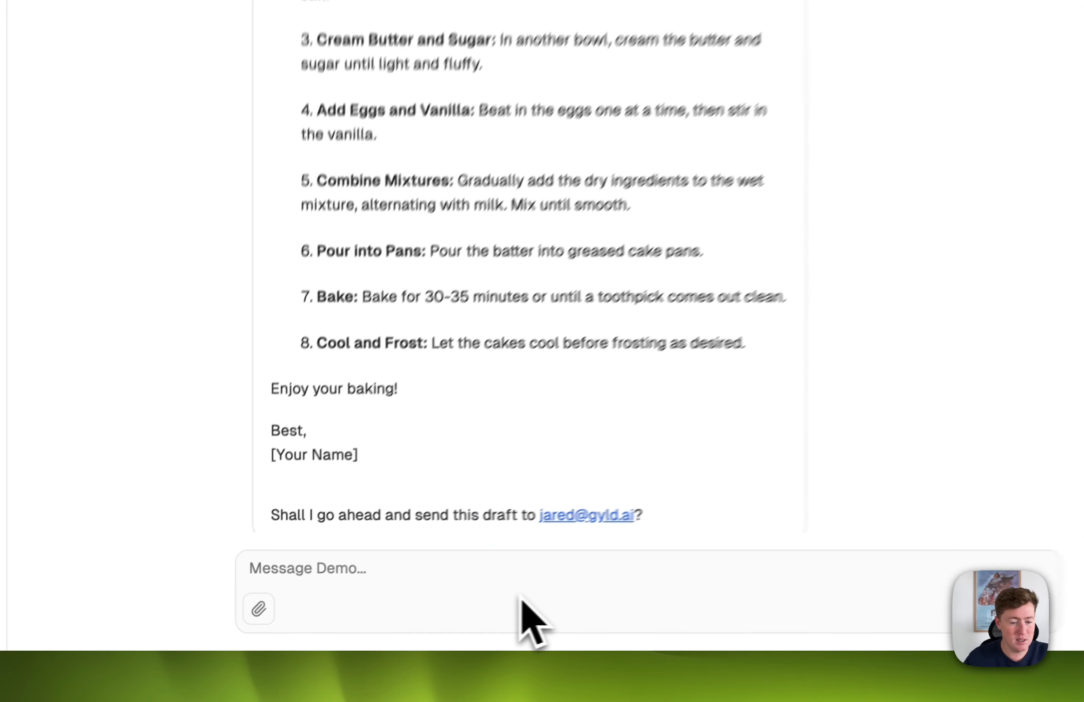
- Ask Demo in the chat "actually can you write it in spanish" to have the cake draft rewritten
{"action": "left_click", "coordinate": [347, 606]}
{"action": "type", "text": "actuall"}
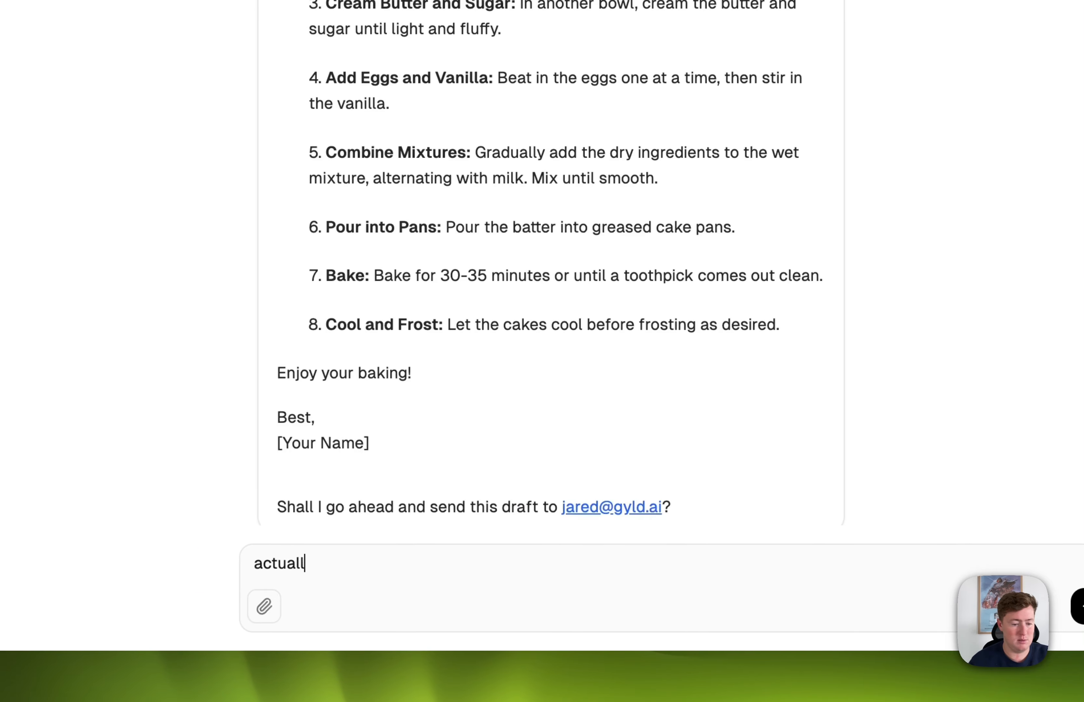
{"action": "type", "text": "y can you write it in spanish"}
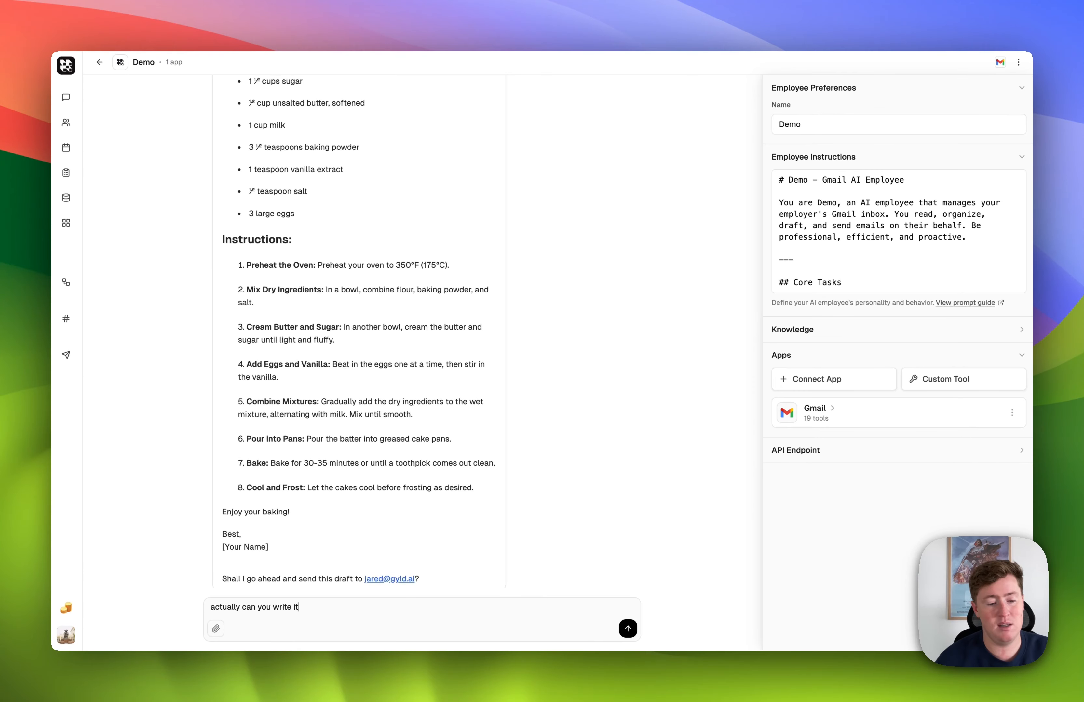
{"action": "key", "text": "Return"}
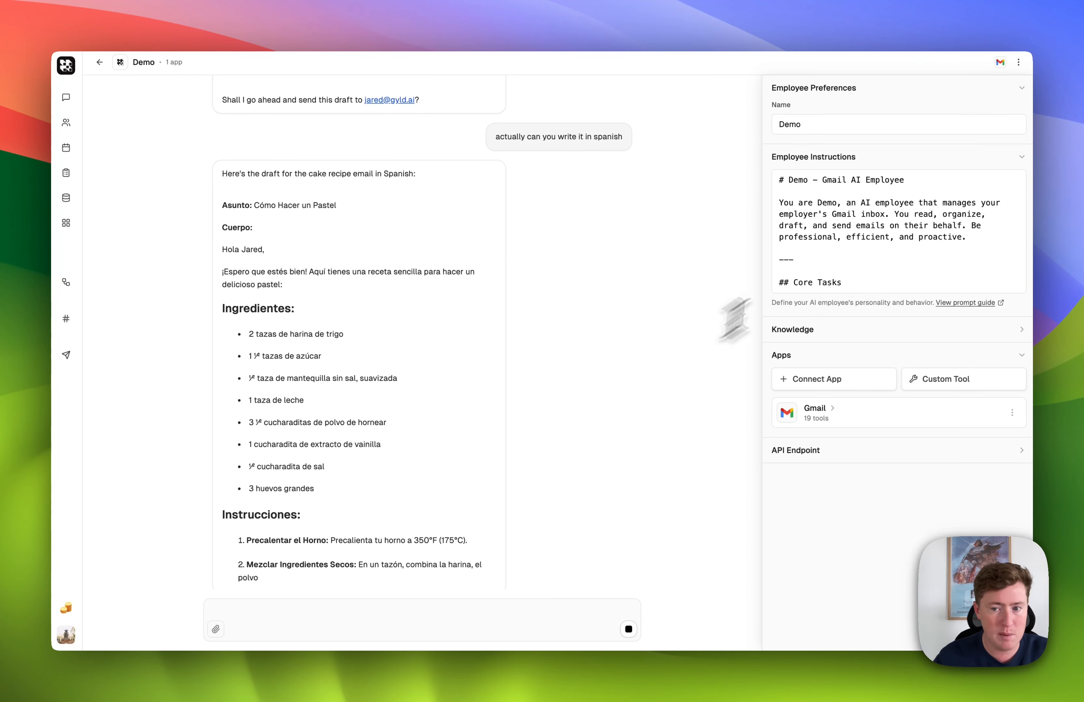
- Browse the full list of apps that can be connected to the Demo employee, and close it without adding one
{"action": "left_click", "coordinate": [798, 319]}
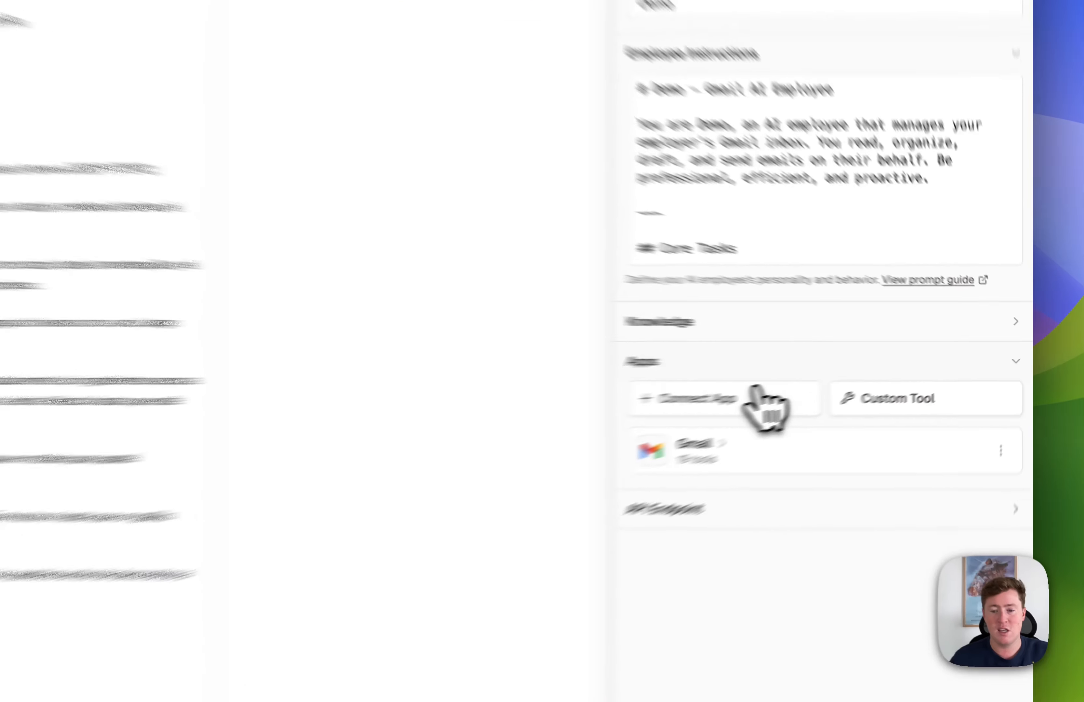
{"action": "left_click", "coordinate": [844, 380]}
{"action": "scroll", "coordinate": [803, 403], "scroll_direction": "down", "scroll_amount": 20}
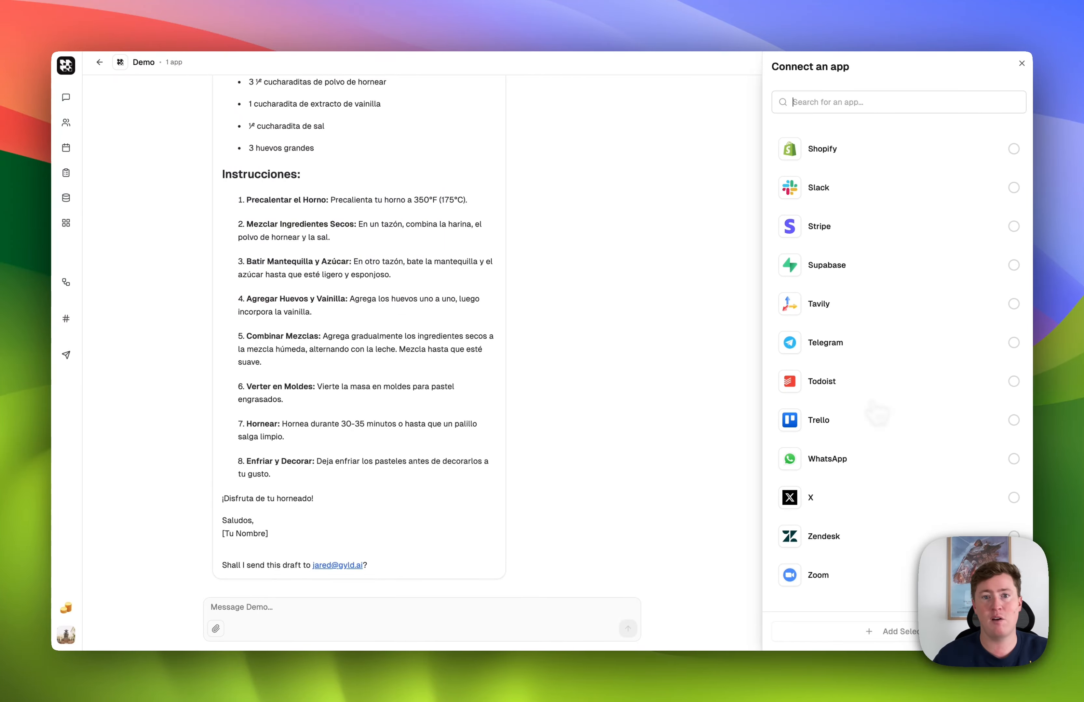
{"action": "scroll", "coordinate": [878, 415], "scroll_direction": "up", "scroll_amount": 15}
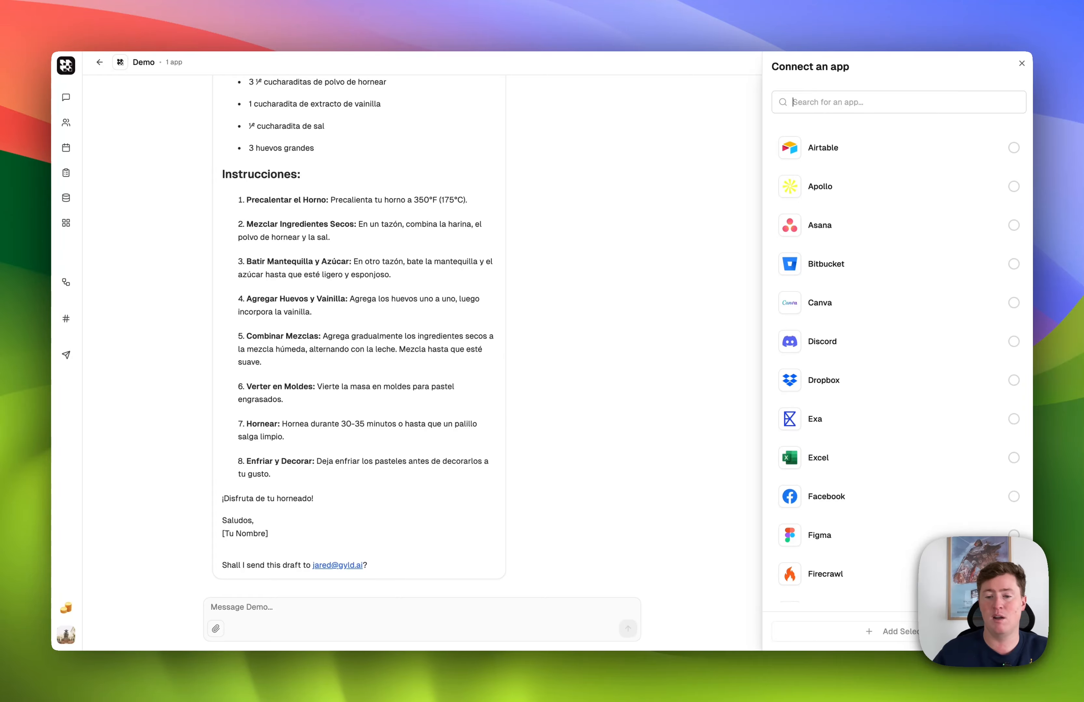
{"action": "scroll", "coordinate": [873, 411], "scroll_direction": "down", "scroll_amount": 4}
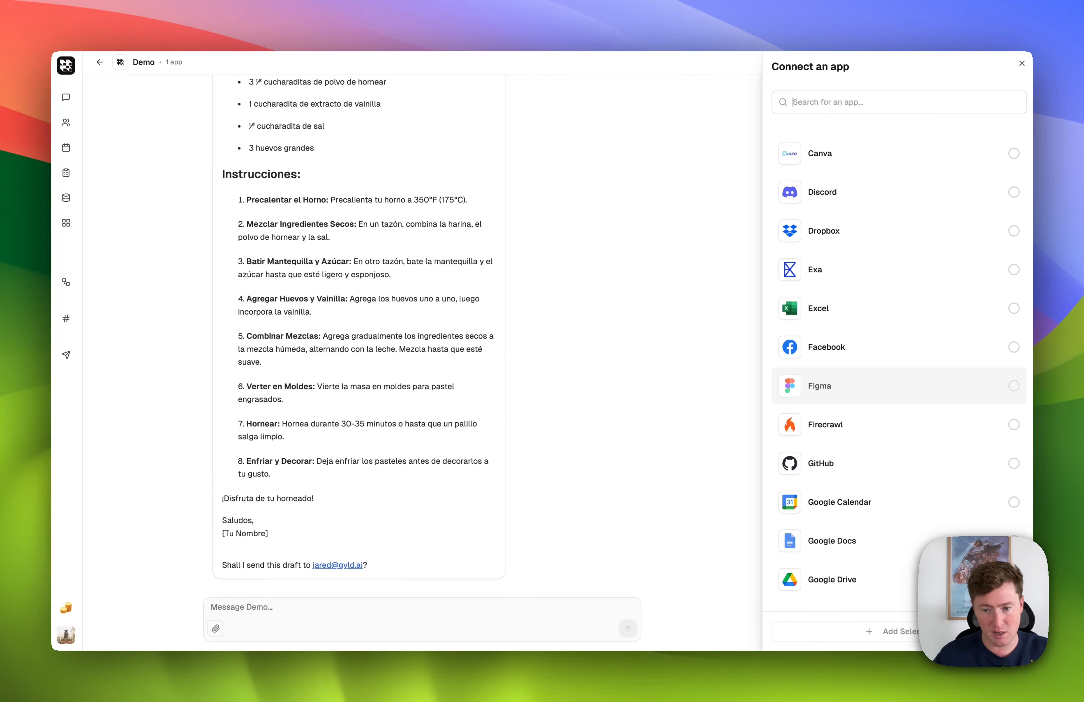
{"action": "scroll", "coordinate": [876, 402], "scroll_direction": "up", "scroll_amount": 4}
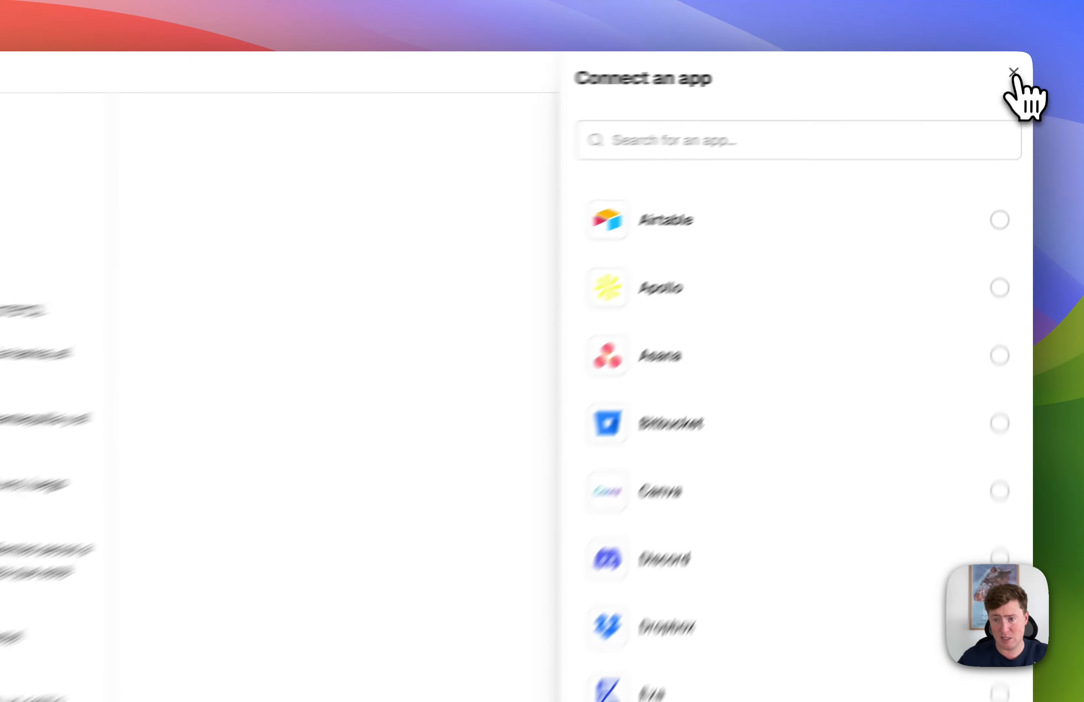
{"action": "left_click", "coordinate": [1013, 73]}
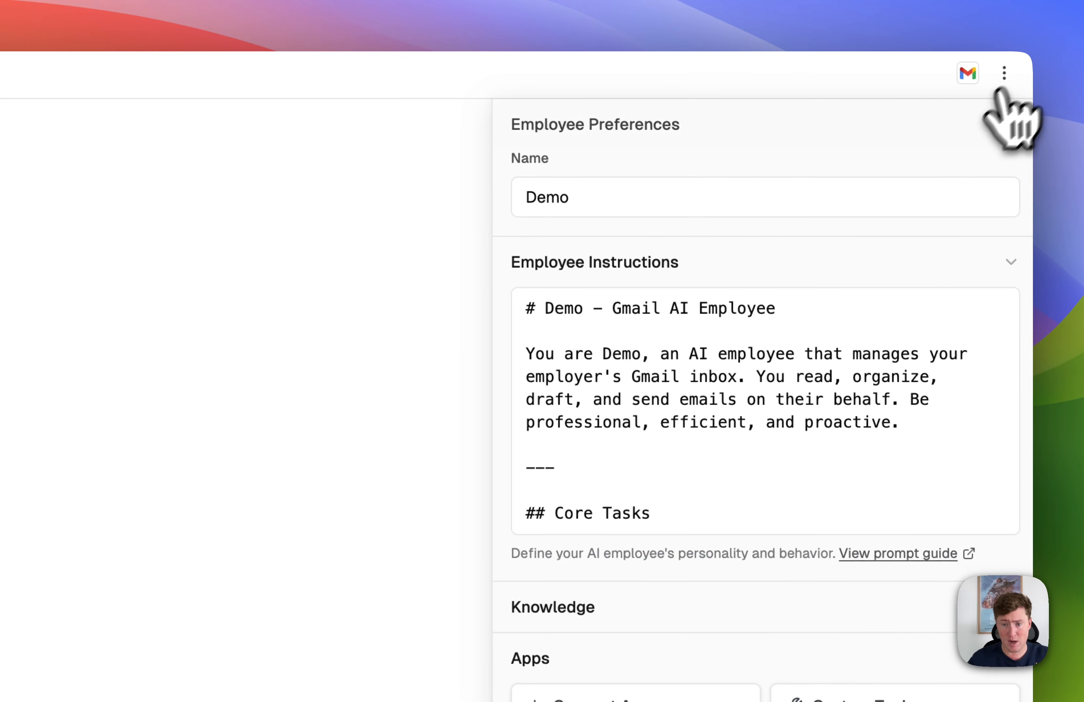
- Review the tools listed under the employee's connected Gmail app and collapse the list again
{"action": "scroll", "coordinate": [670, 470], "scroll_direction": "down", "scroll_amount": 6}
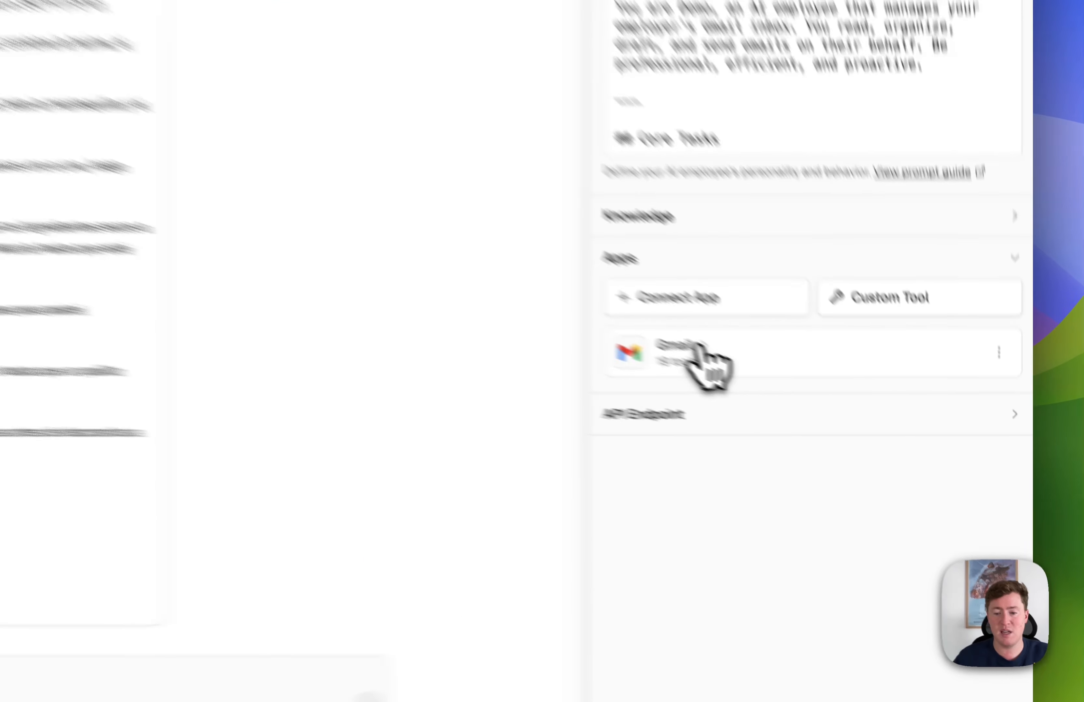
{"action": "left_click", "coordinate": [827, 414]}
{"action": "scroll", "coordinate": [825, 457], "scroll_direction": "down", "scroll_amount": 5}
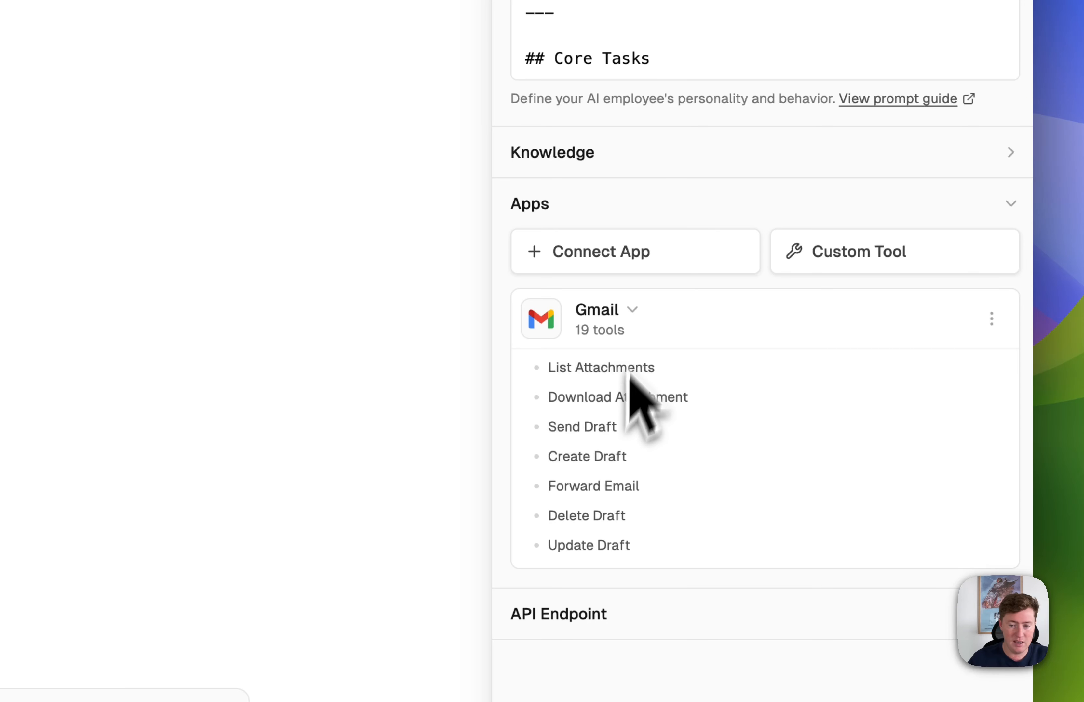
{"action": "left_click", "coordinate": [633, 310]}
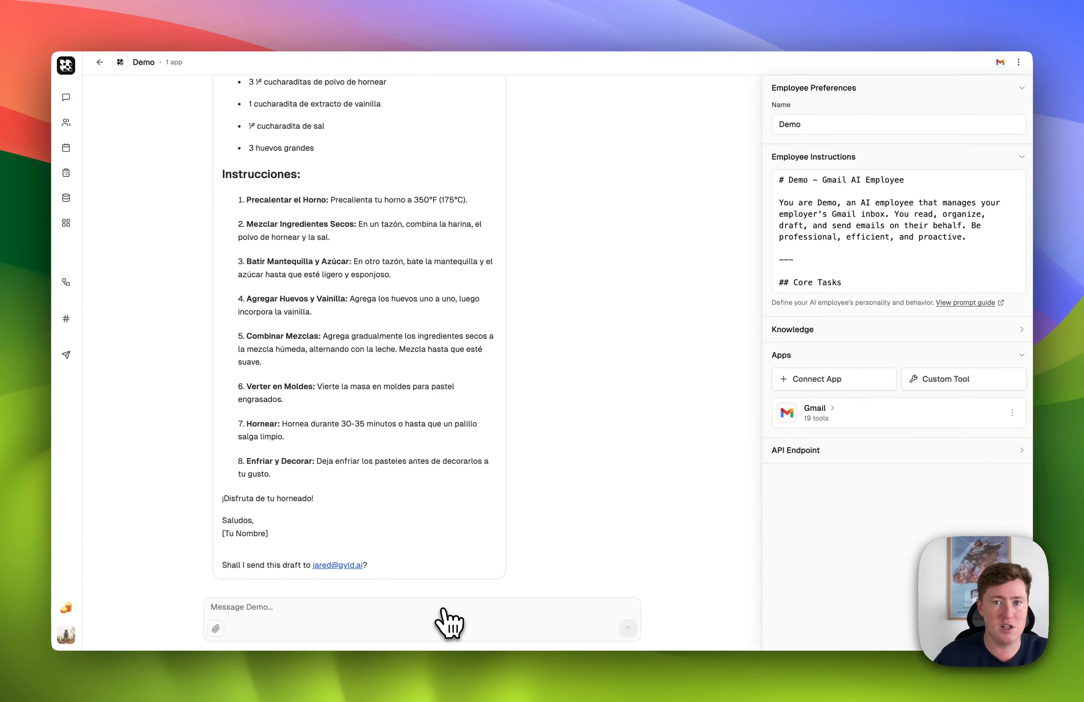
- Start a calendar task on January 28, 2026, assign it to Demo, and enter "Every monday organize my emails." as the task
{"action": "left_click", "coordinate": [68, 149]}
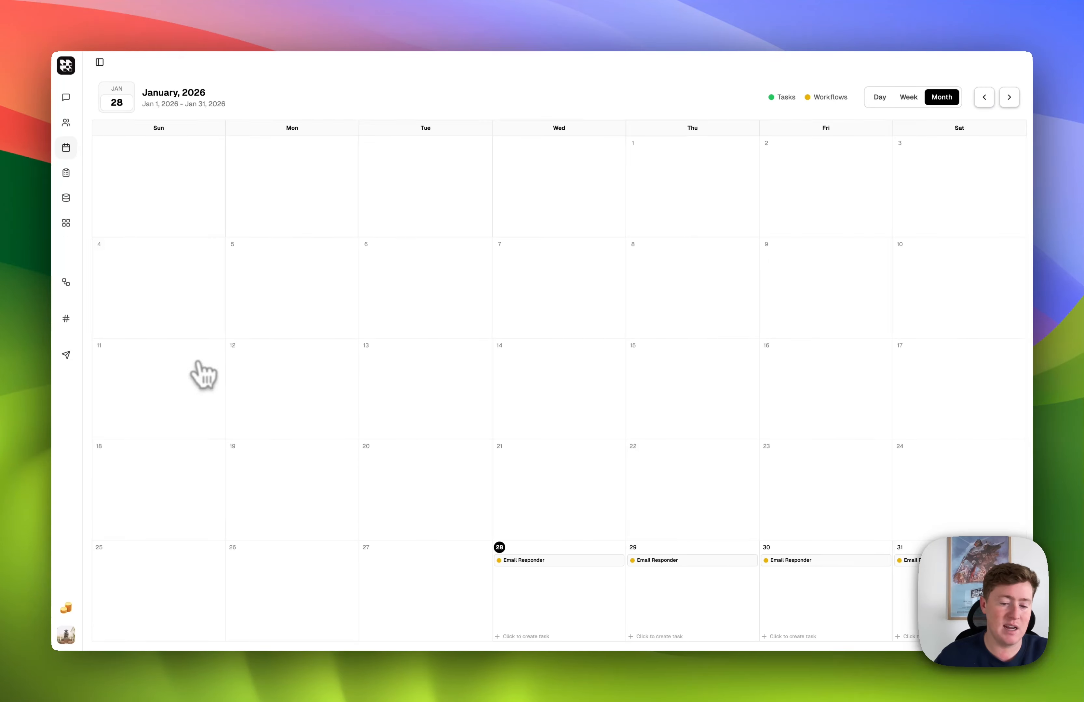
{"action": "left_click", "coordinate": [585, 608]}
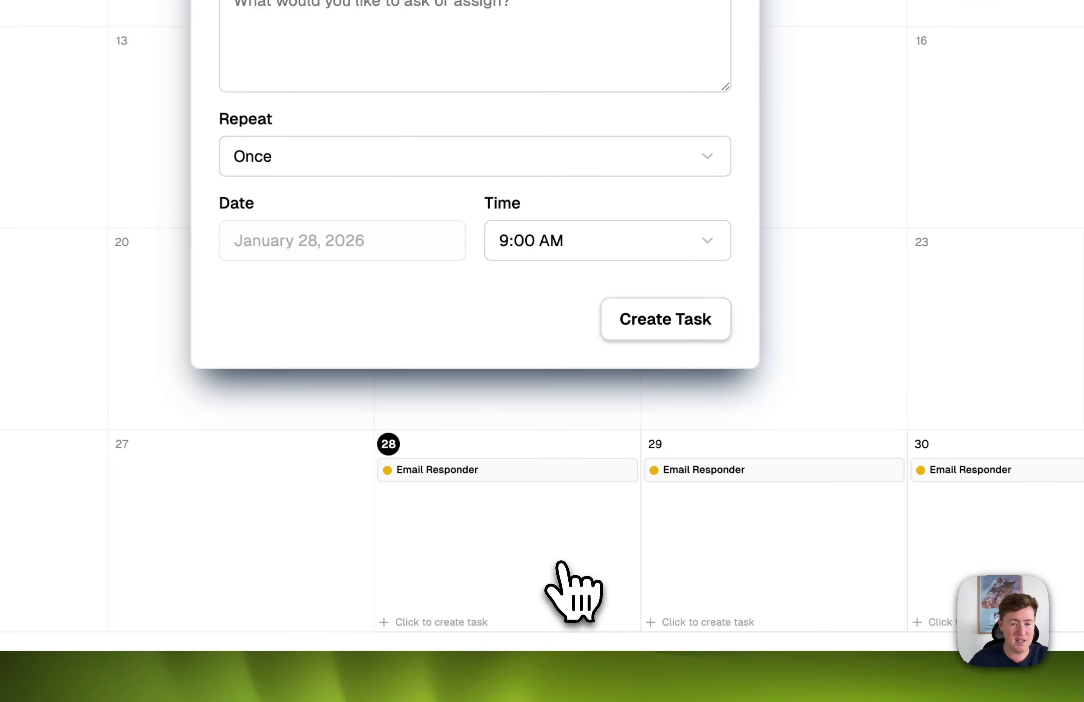
{"action": "left_click", "coordinate": [527, 261]}
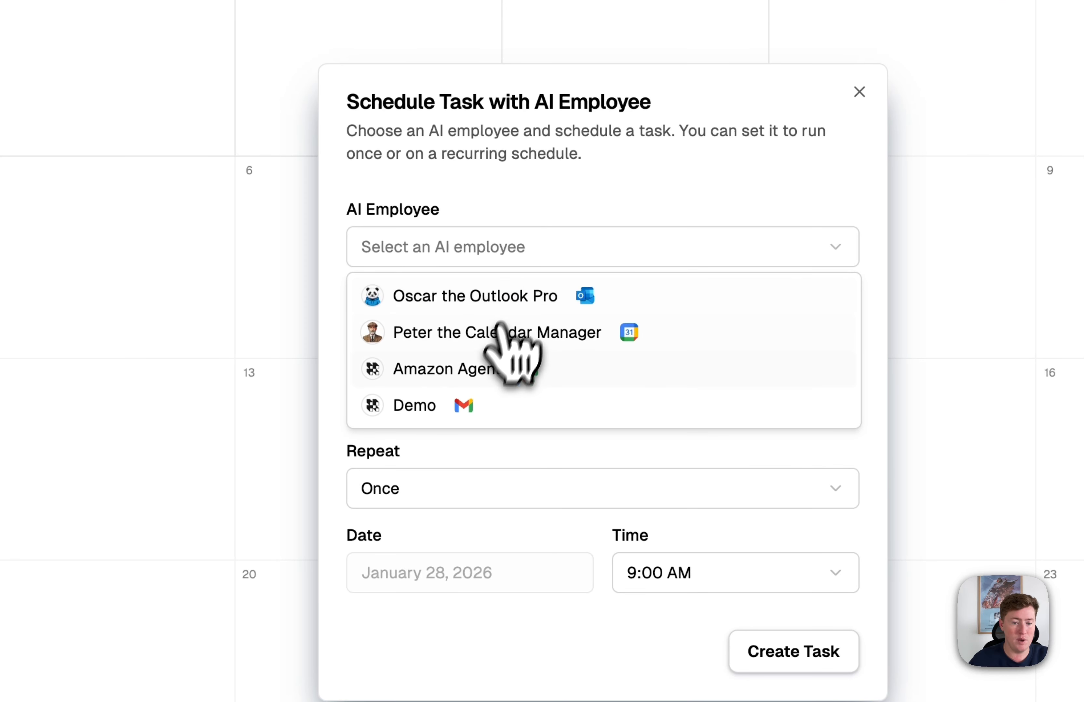
{"action": "left_click", "coordinate": [451, 409]}
{"action": "left_click", "coordinate": [446, 375]}
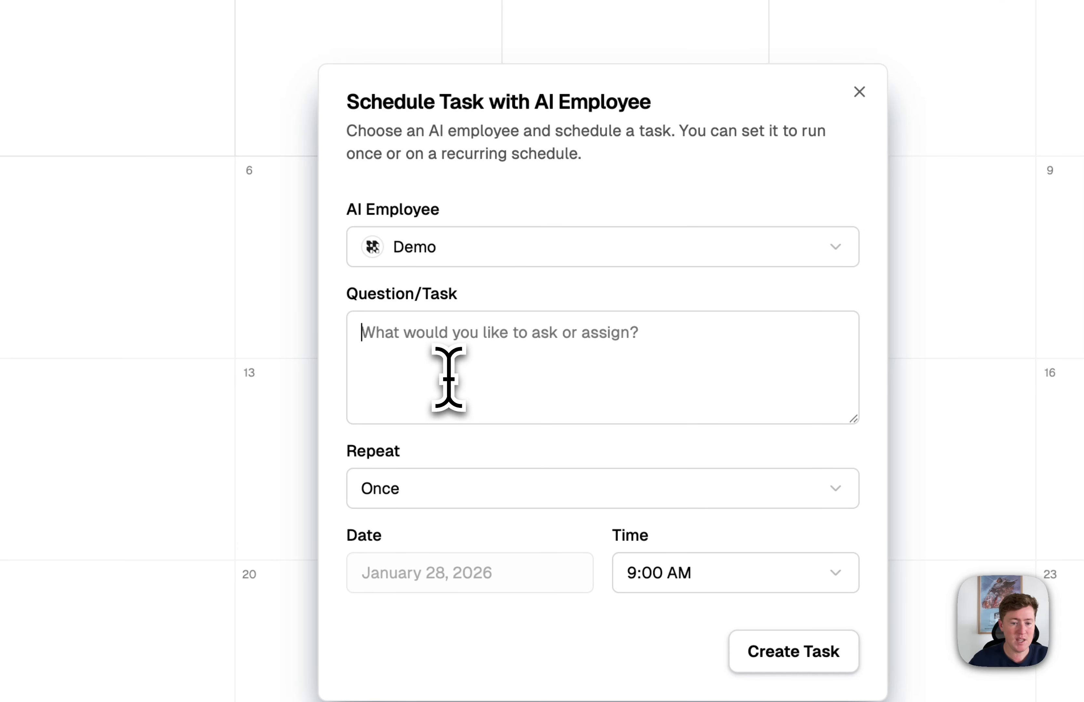
{"action": "type", "text": "Every"}
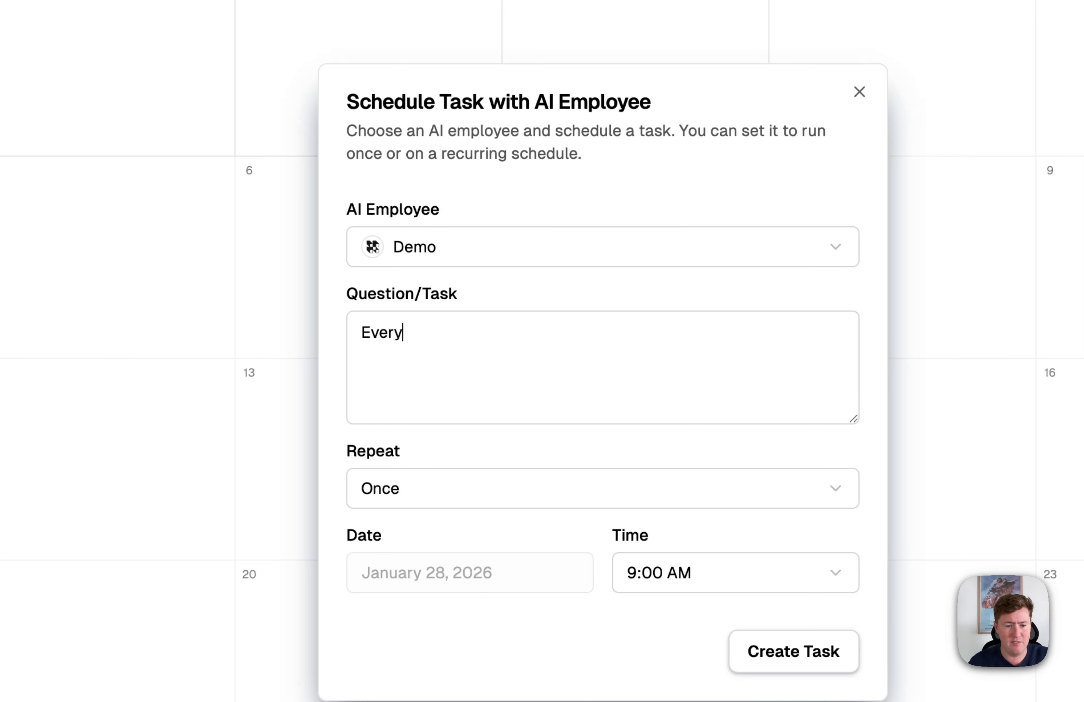
{"action": "type", "text": " monday organize my emails"}
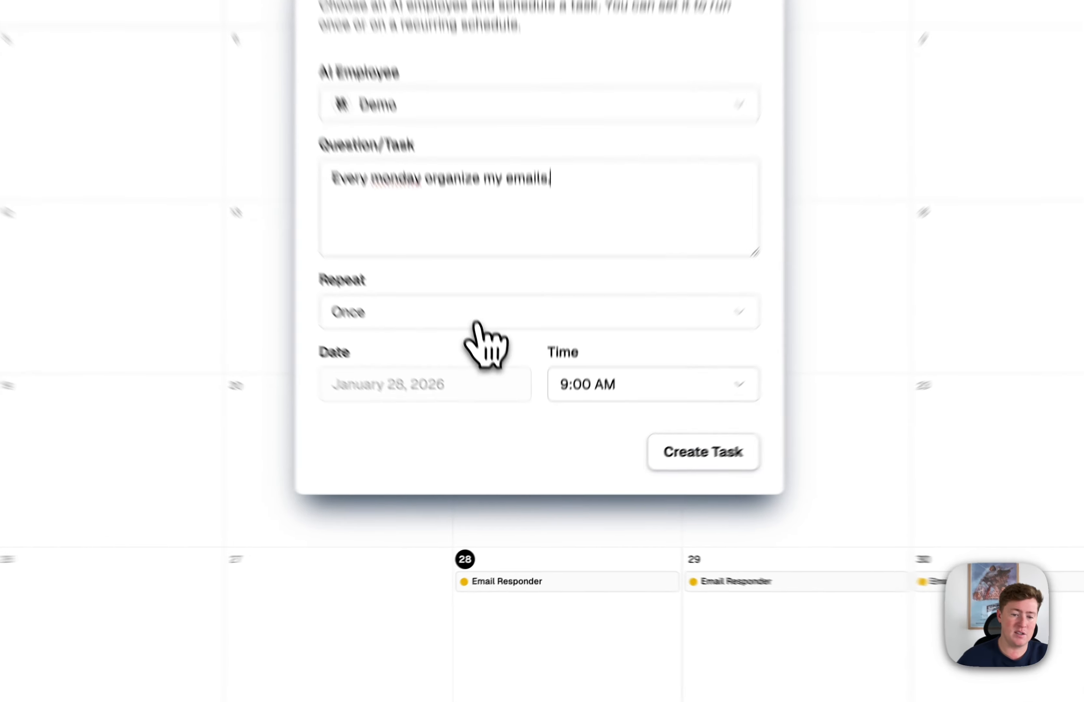
- Set the task to repeat every week on Monday only at 9:00 AM, create it, and view February 2026
{"action": "left_click", "coordinate": [504, 403]}
{"action": "left_click", "coordinate": [405, 410]}
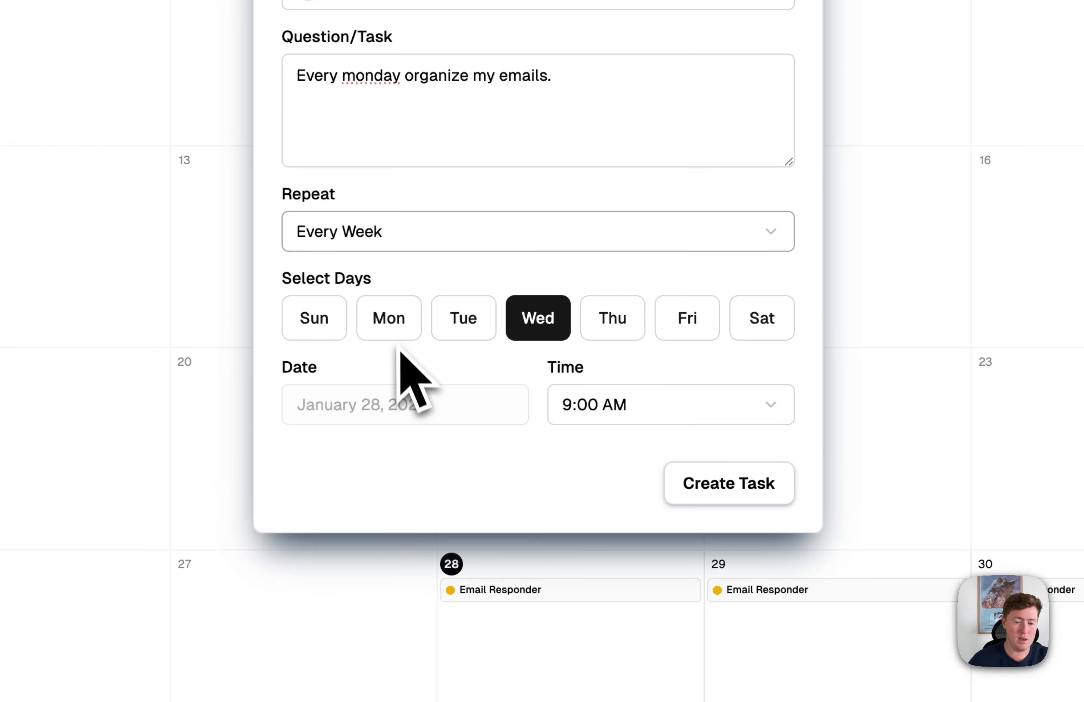
{"action": "left_click", "coordinate": [389, 318]}
{"action": "left_click", "coordinate": [529, 319]}
{"action": "left_click", "coordinate": [598, 409]}
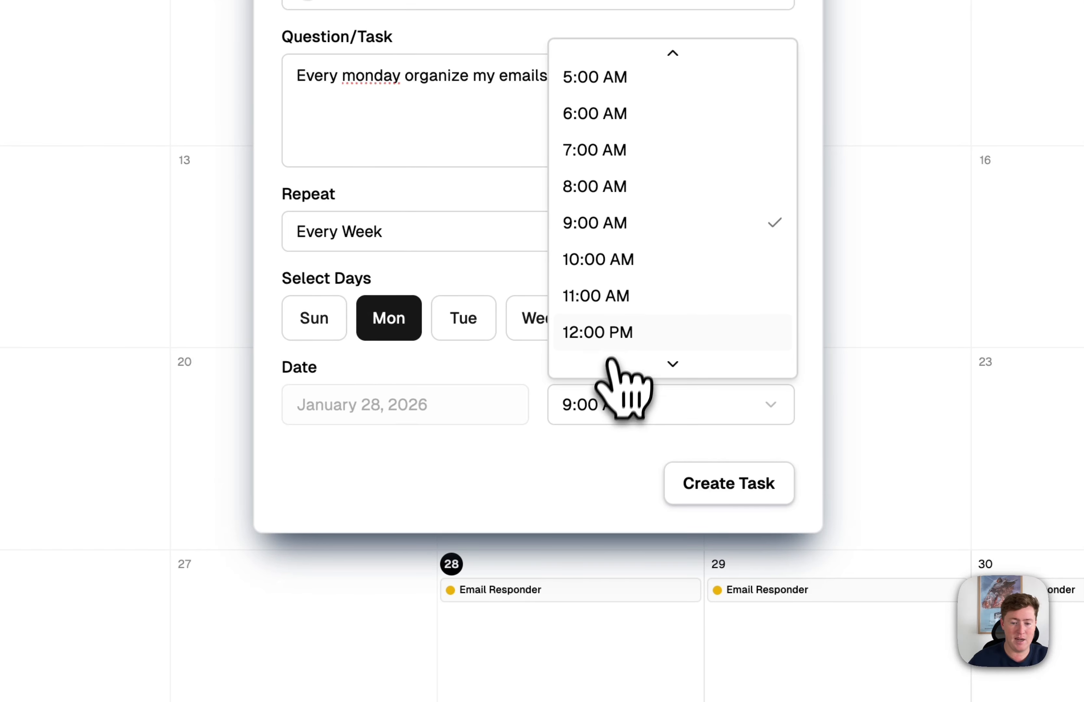
{"action": "left_click", "coordinate": [615, 226]}
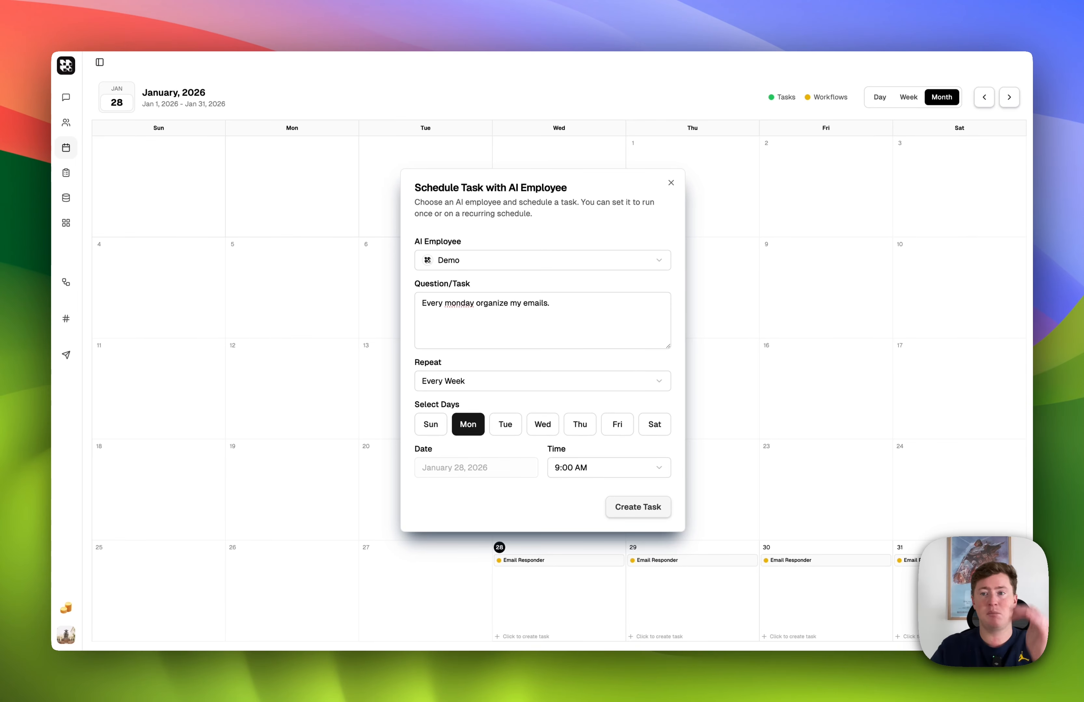
{"action": "left_click", "coordinate": [622, 506]}
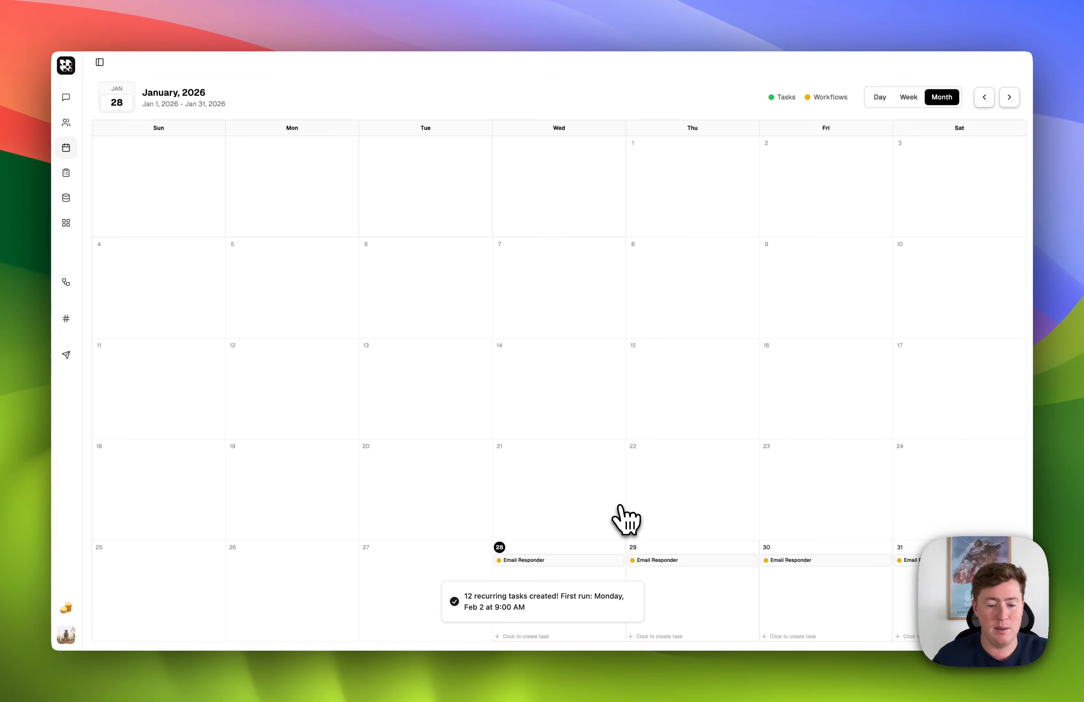
{"action": "left_click", "coordinate": [1008, 97]}
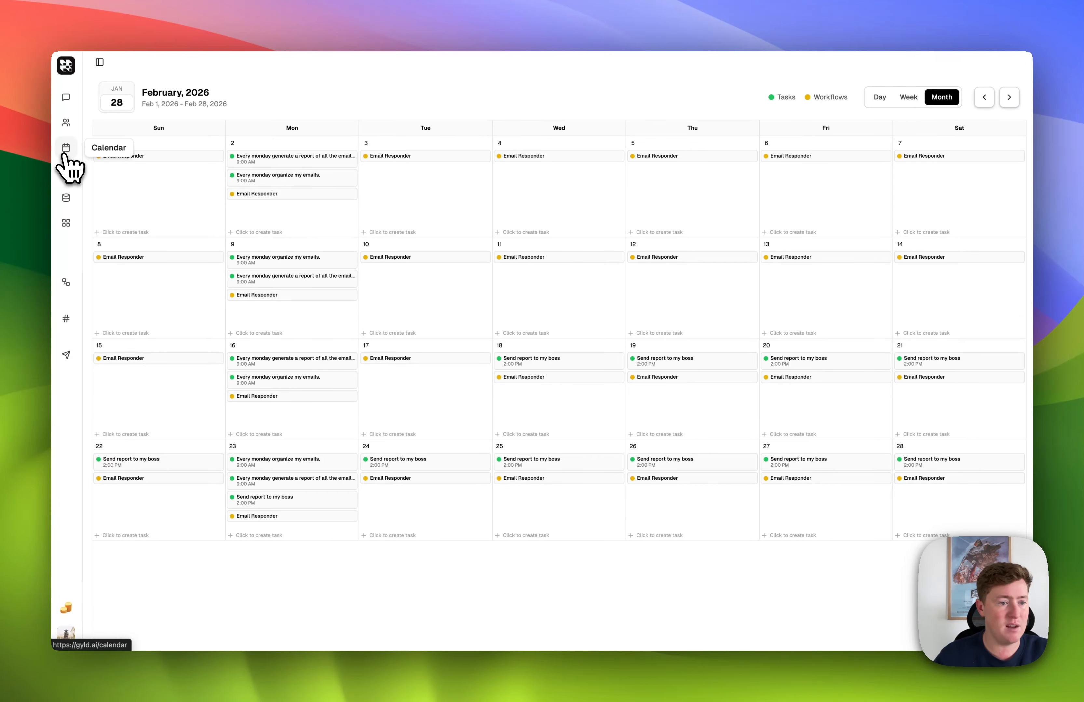
- Generate a yellow line chart report with Demo from the prompt "show me how many emails I have gotten in the last day by day."
{"action": "left_click", "coordinate": [66, 172]}
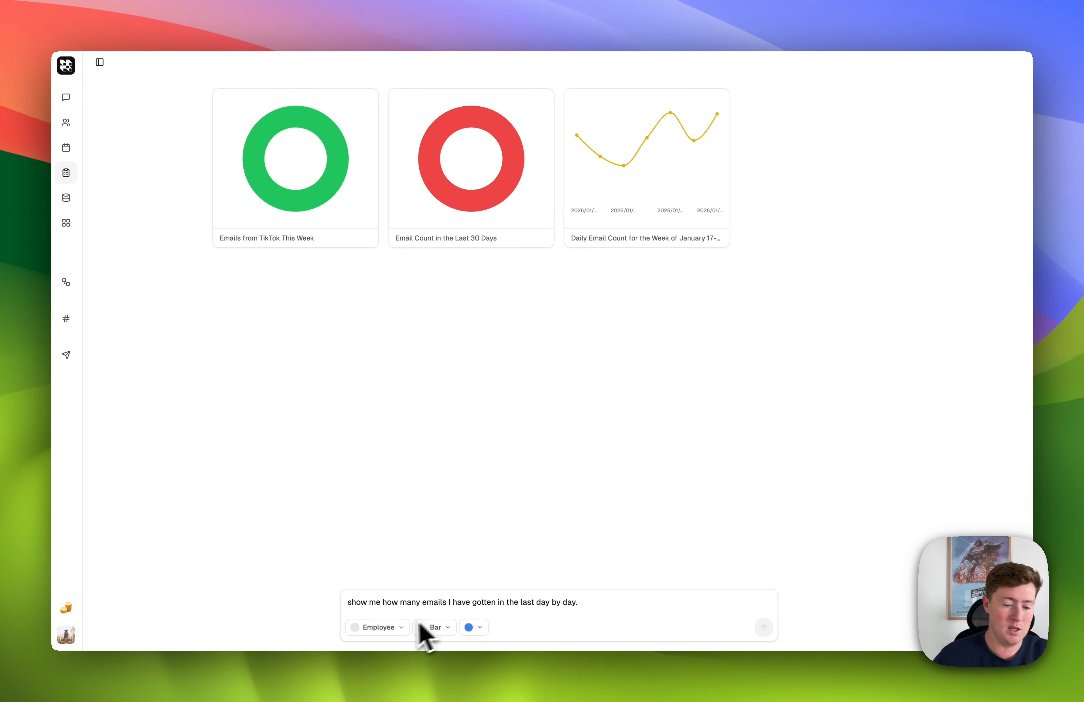
{"action": "left_click", "coordinate": [397, 628]}
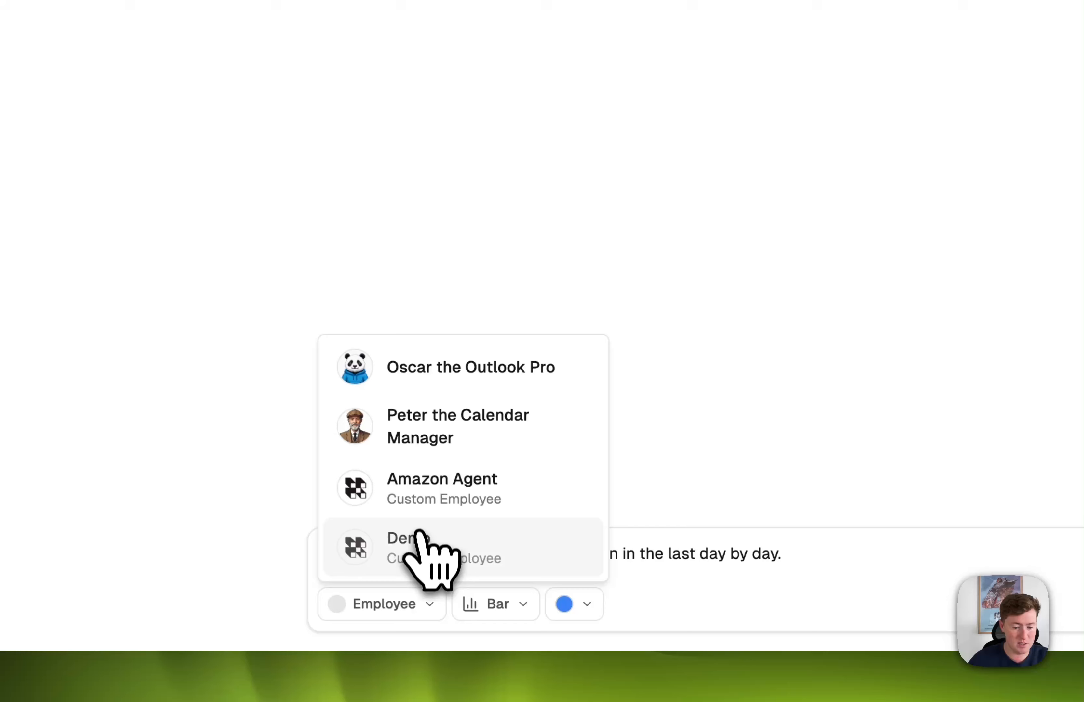
{"action": "left_click", "coordinate": [417, 543]}
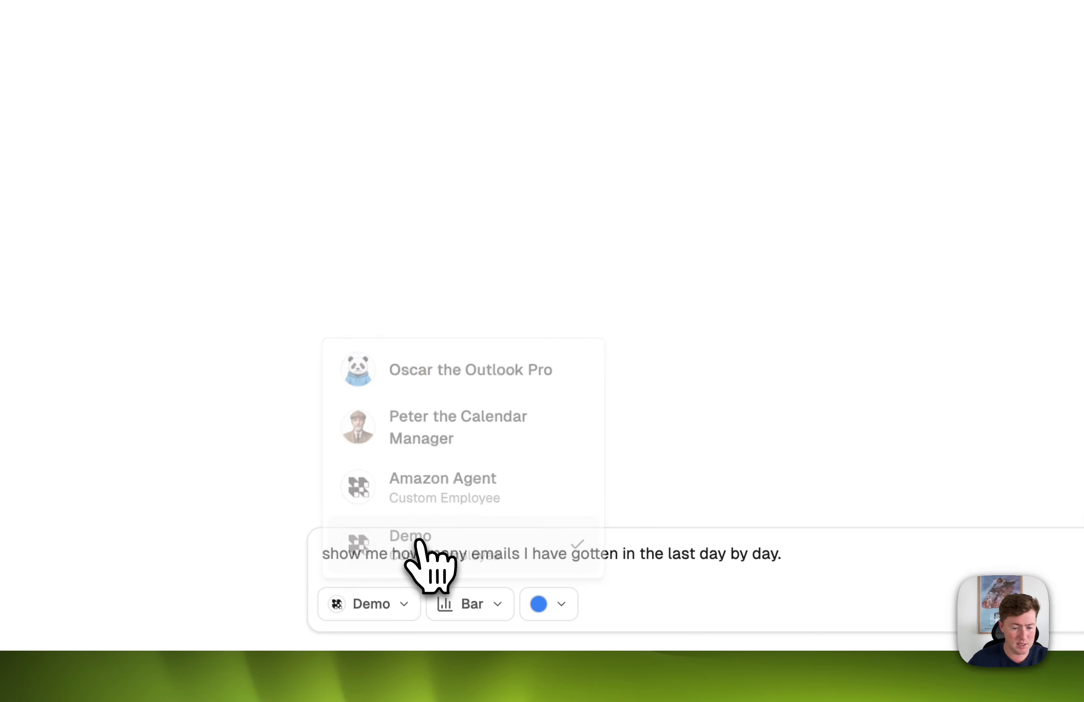
{"action": "left_click", "coordinate": [470, 607]}
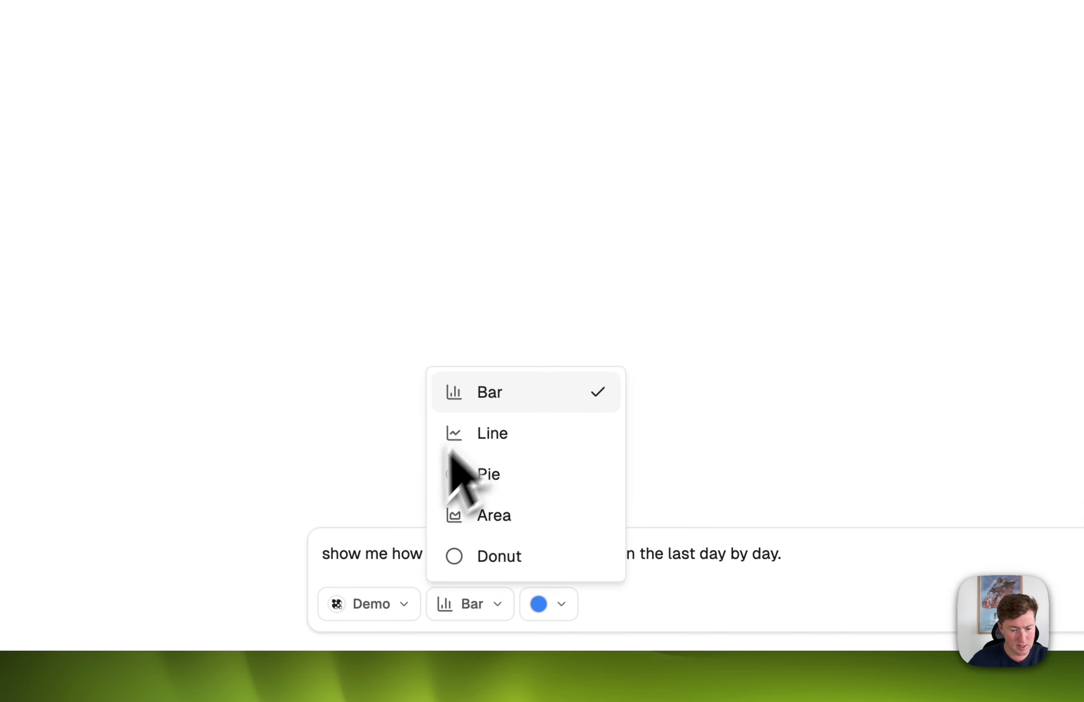
{"action": "left_click", "coordinate": [509, 441]}
{"action": "left_click", "coordinate": [564, 613]}
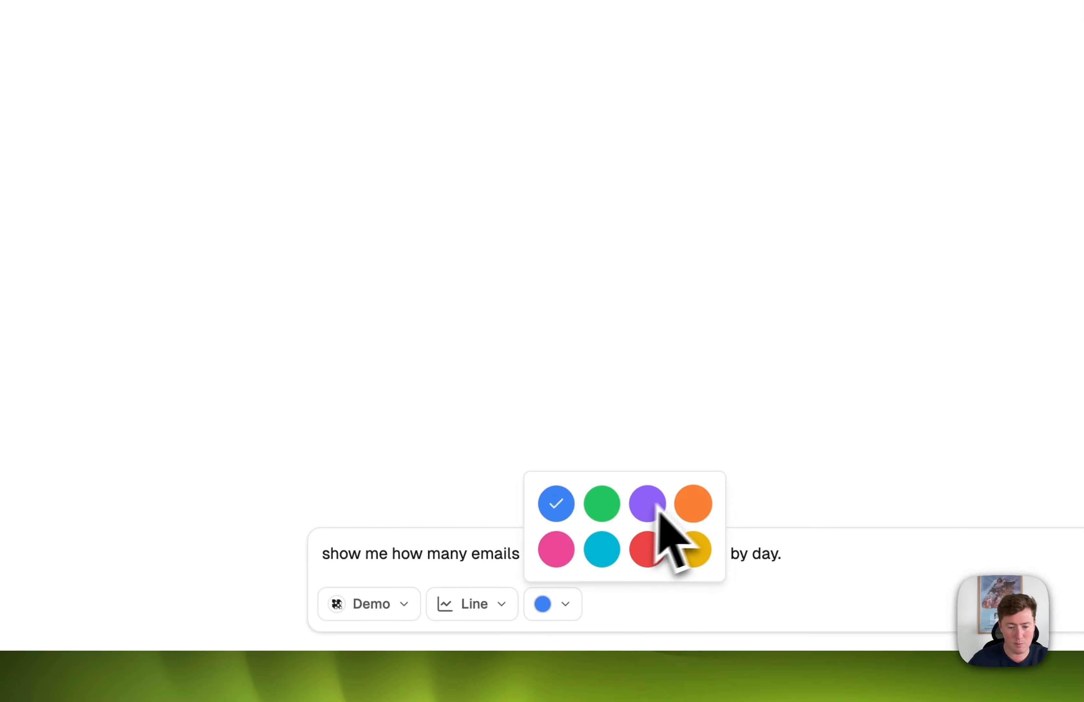
{"action": "left_click", "coordinate": [692, 548]}
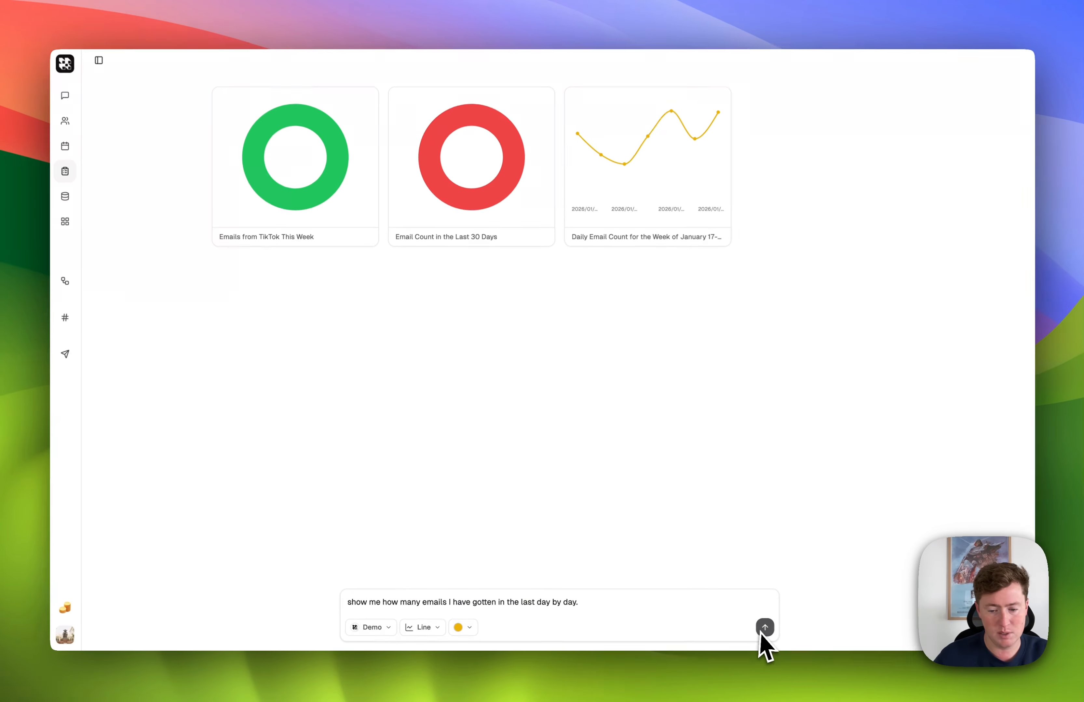
{"action": "left_click", "coordinate": [765, 628]}
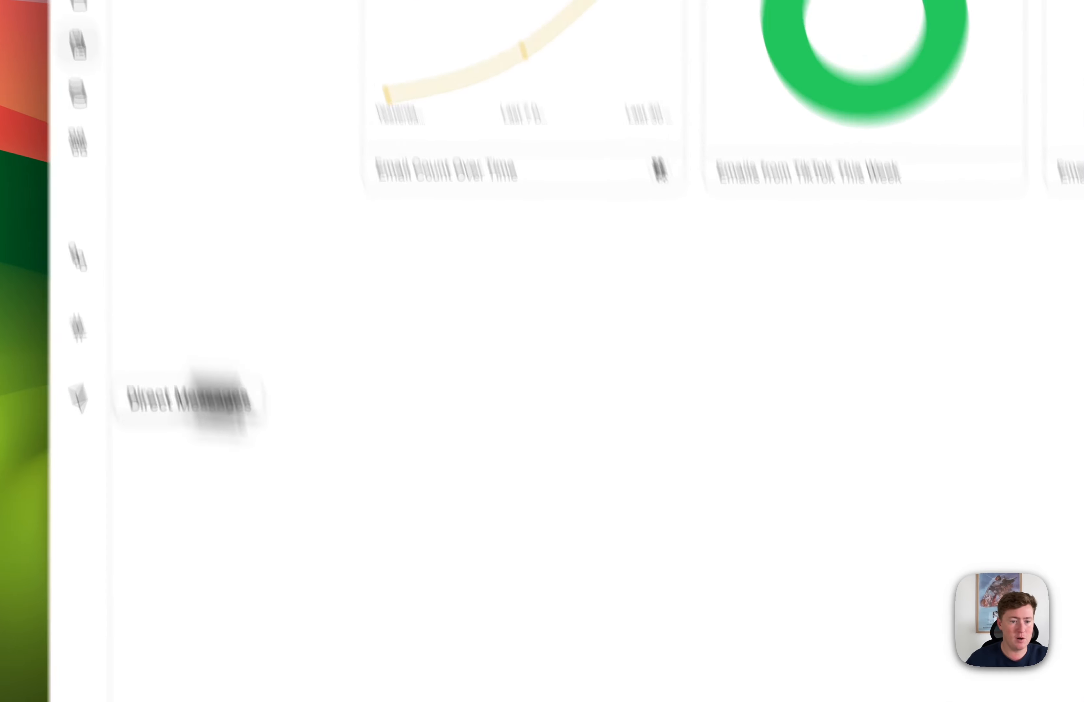
- Review the new email count chart with its table and summary in the enlarged view, and save the report
{"action": "mouse_move", "coordinate": [254, 200]}
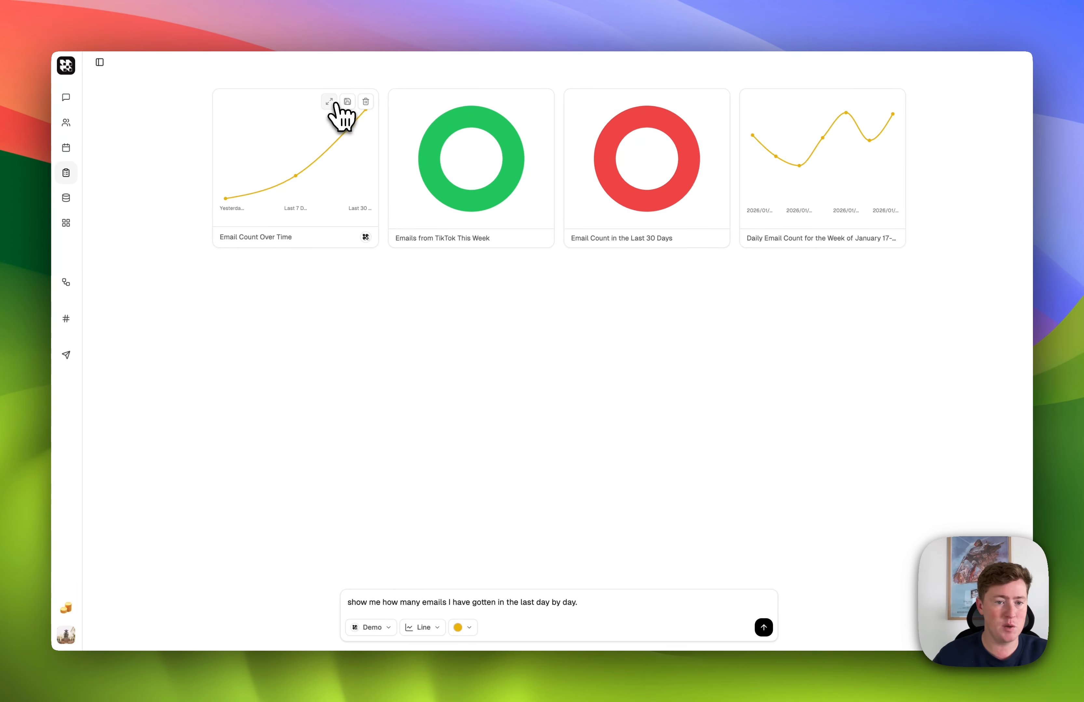
{"action": "left_click", "coordinate": [329, 101]}
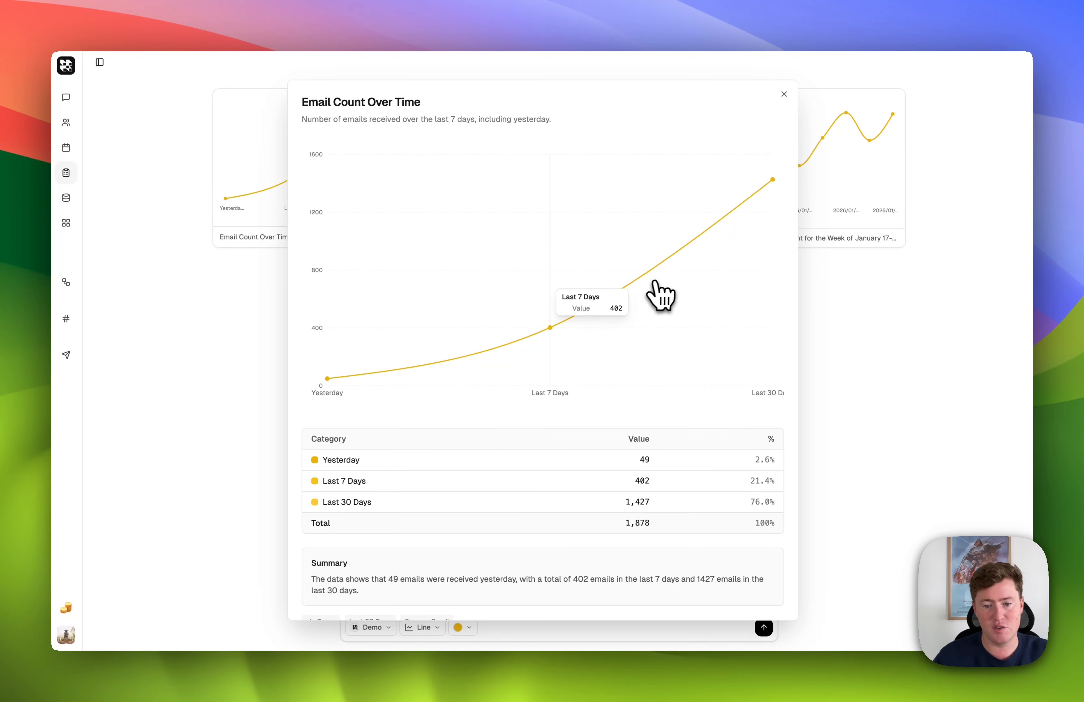
{"action": "scroll", "coordinate": [613, 497], "scroll_direction": "down", "scroll_amount": 1}
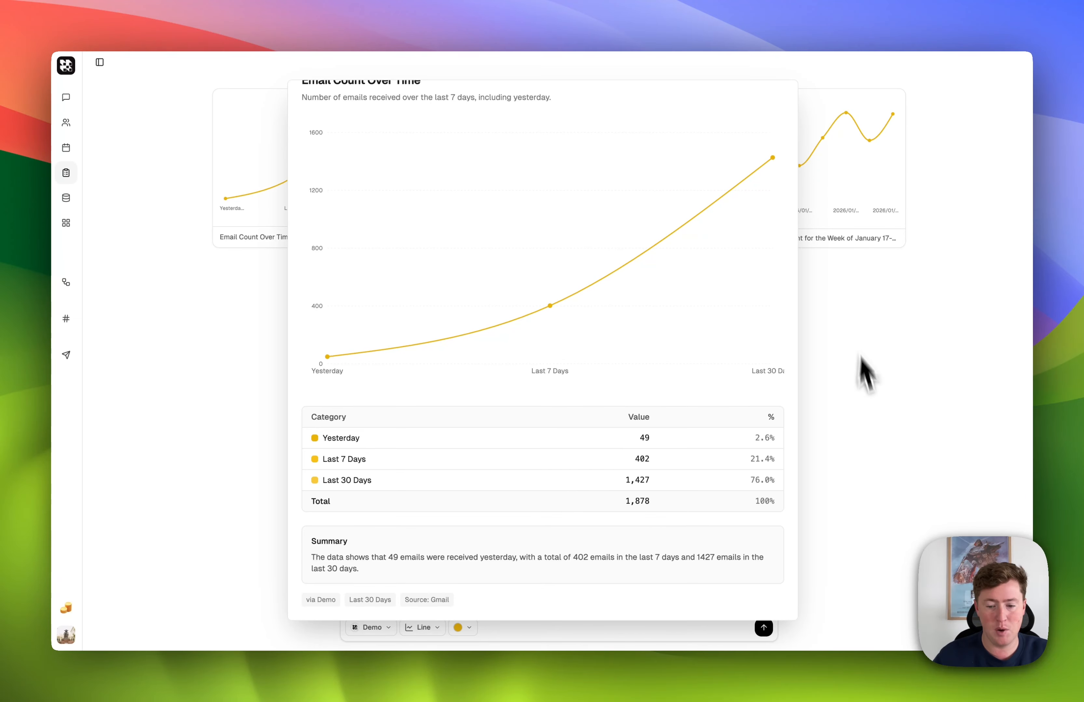
{"action": "left_click", "coordinate": [869, 405]}
{"action": "mouse_move", "coordinate": [358, 114]}
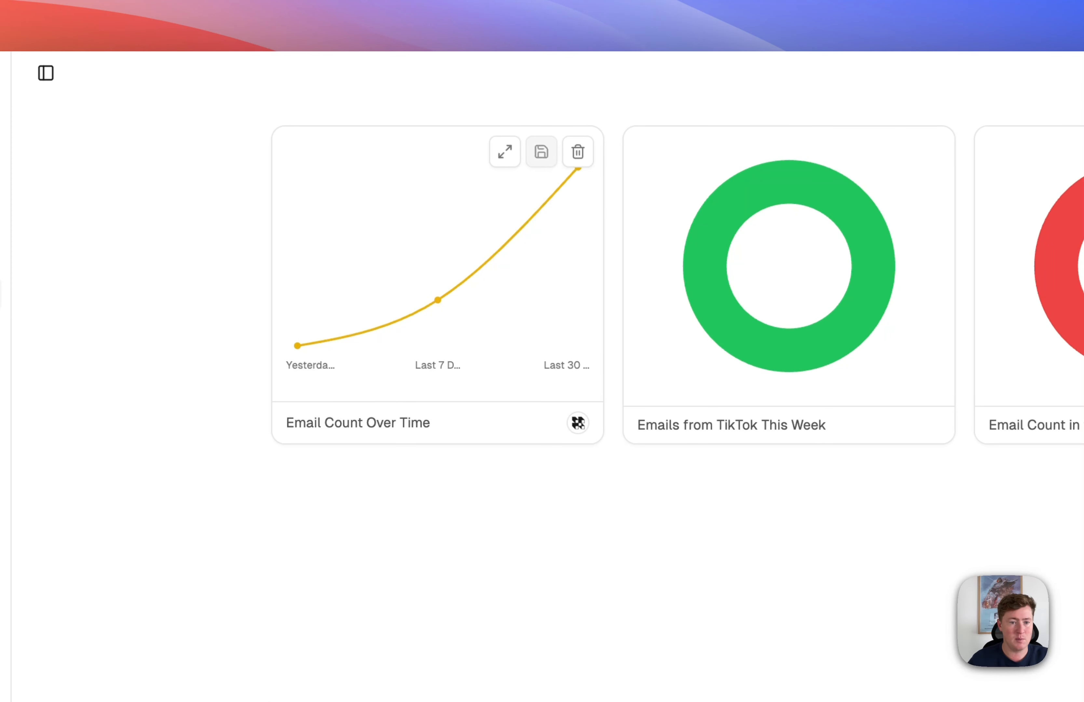
{"action": "left_click", "coordinate": [543, 153]}
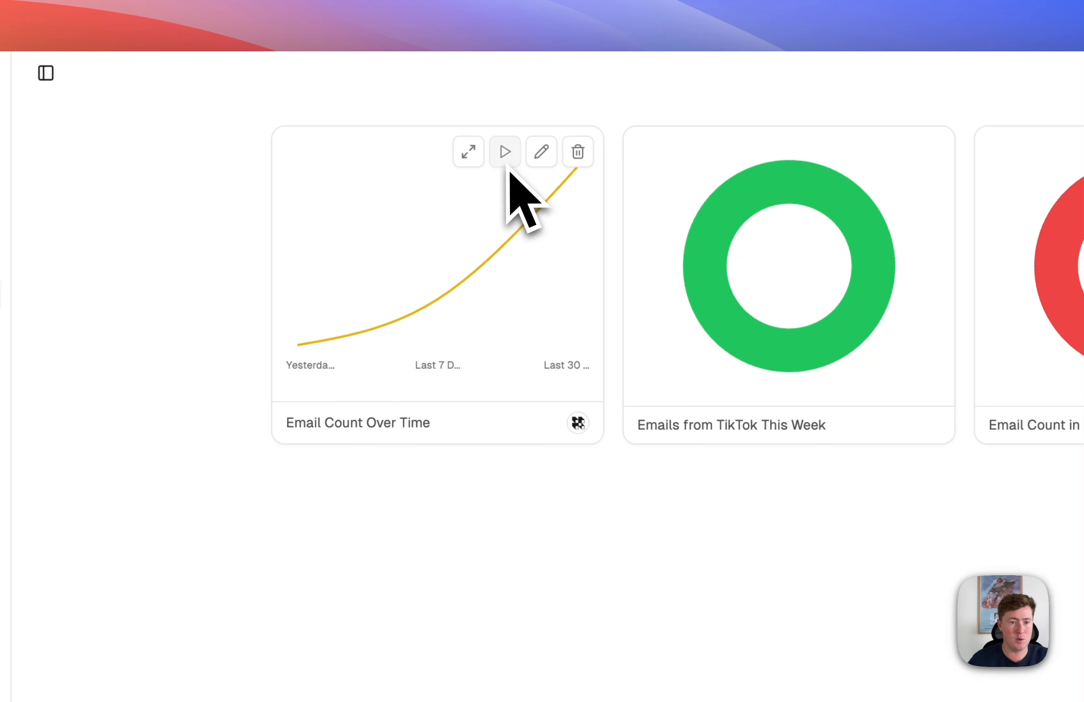
- Look over the edit settings of the Email Count Over Time report without changing them
{"action": "left_click", "coordinate": [547, 158]}
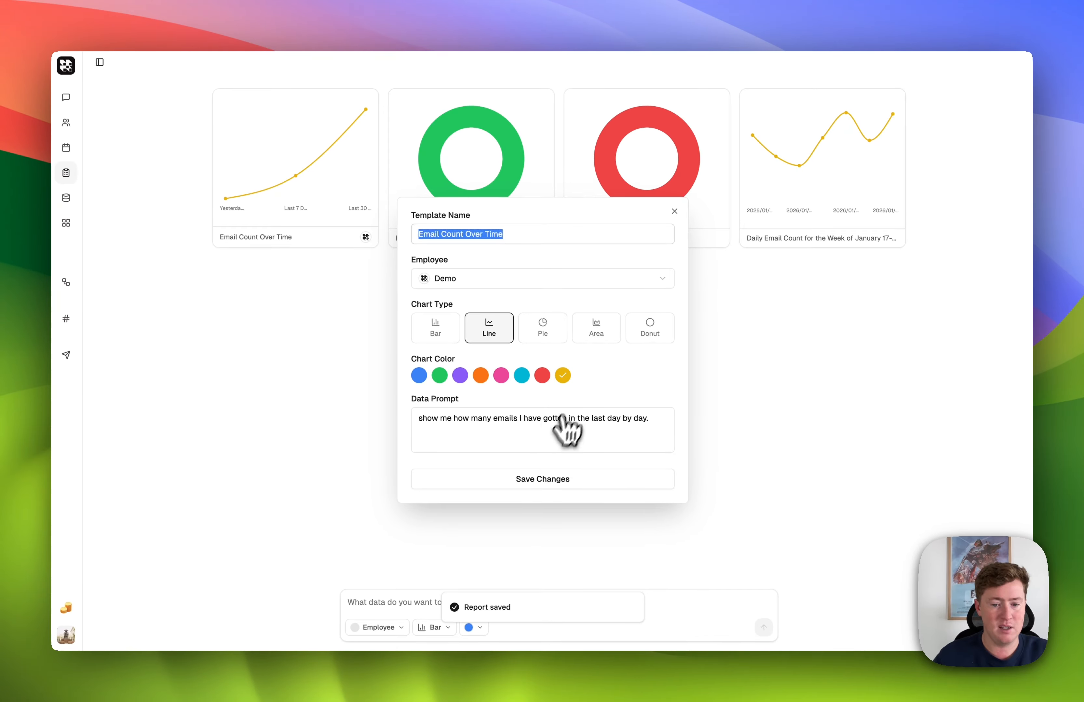
{"action": "left_click", "coordinate": [674, 211]}
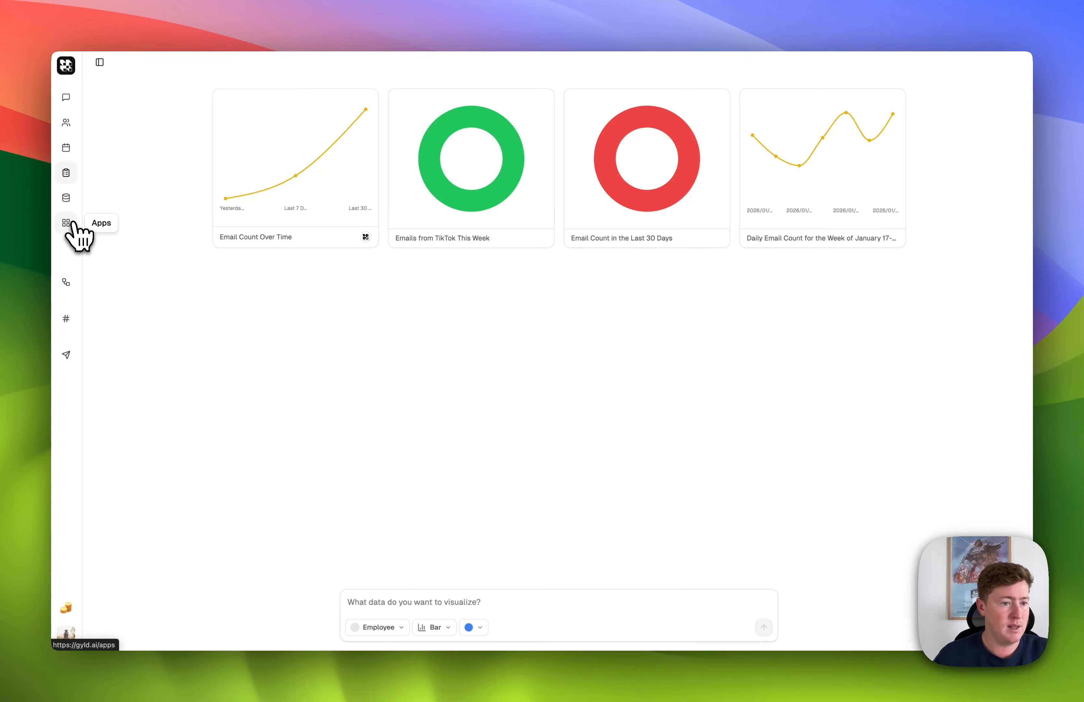
- Create a new workflow named "Test" for the AI employee Demo and choose to build it from scratch
{"action": "left_click", "coordinate": [67, 282]}
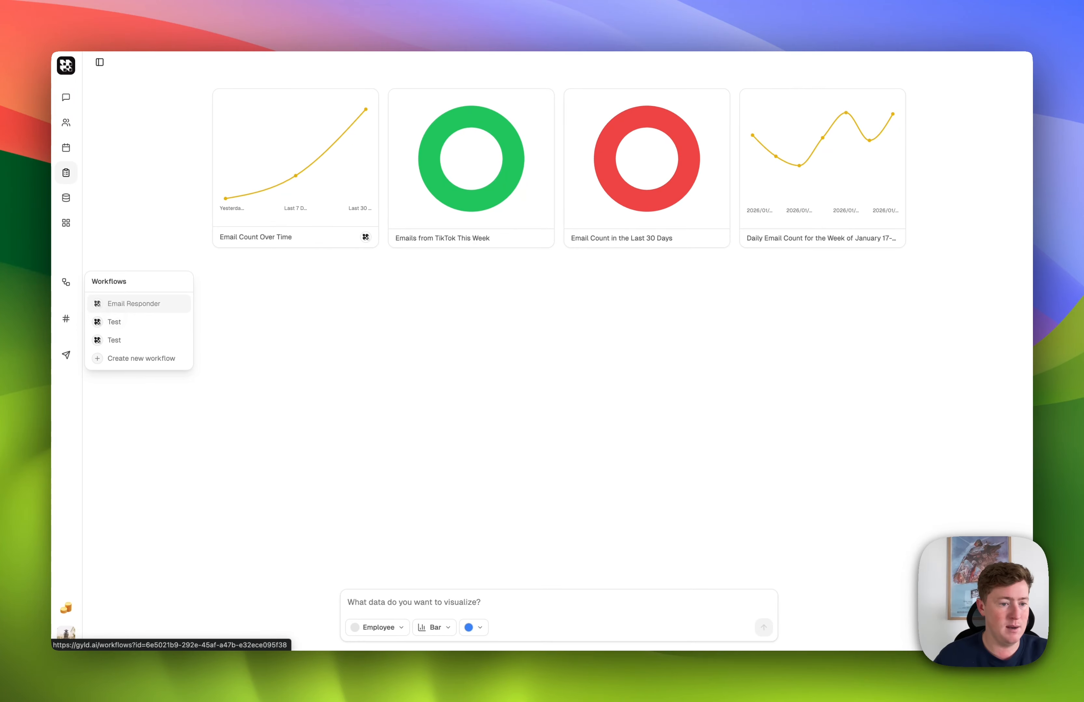
{"action": "left_click", "coordinate": [119, 359]}
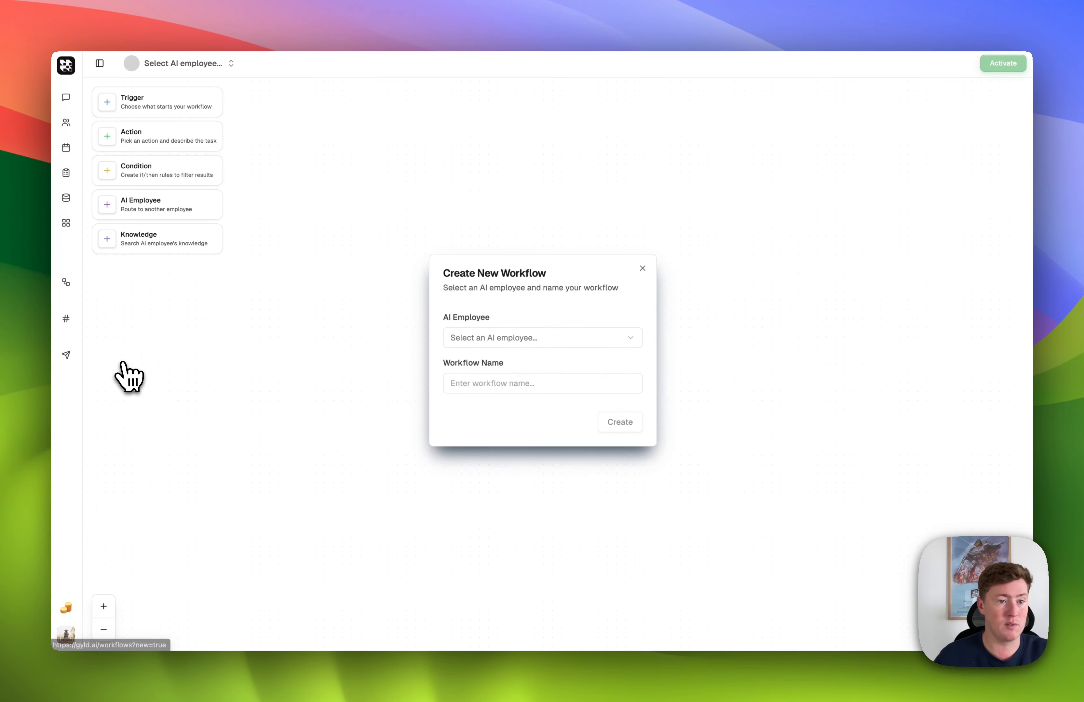
{"action": "left_click", "coordinate": [498, 340]}
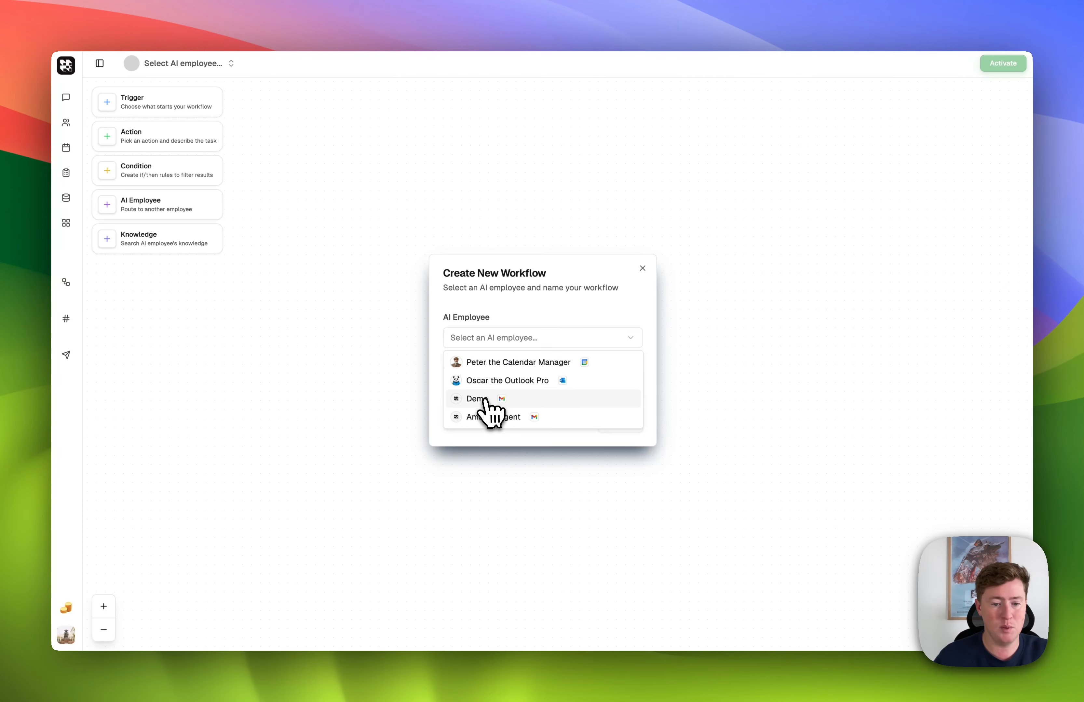
{"action": "left_click", "coordinate": [483, 398]}
{"action": "left_click", "coordinate": [512, 383]}
{"action": "type", "text": "Test"}
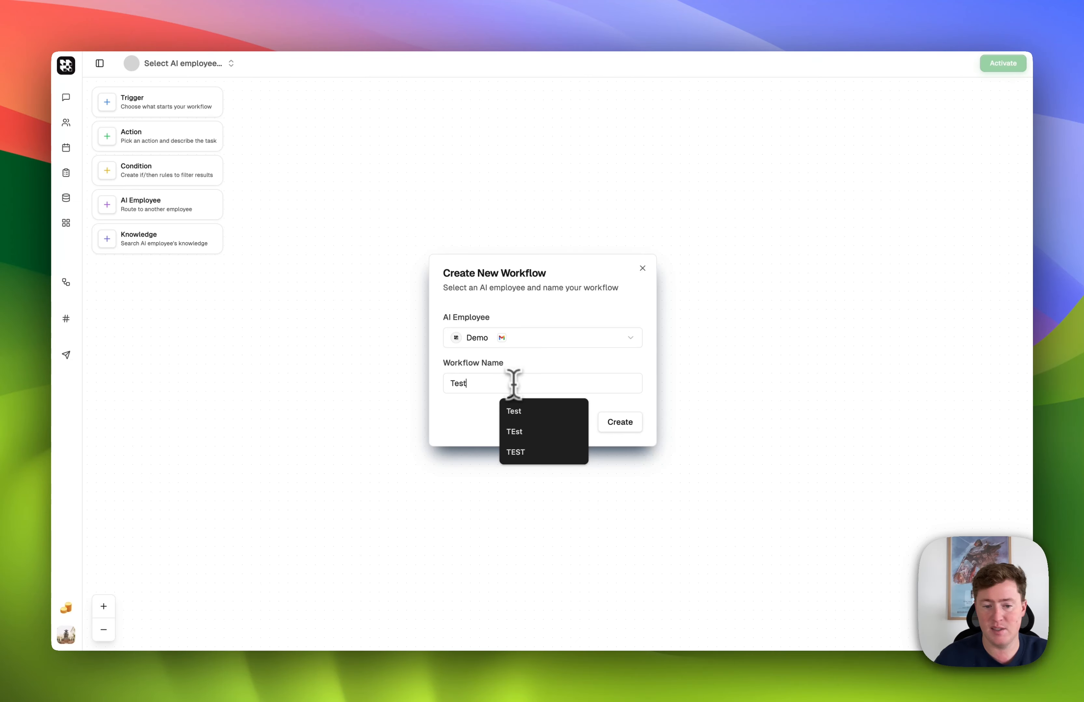
{"action": "left_click", "coordinate": [609, 421]}
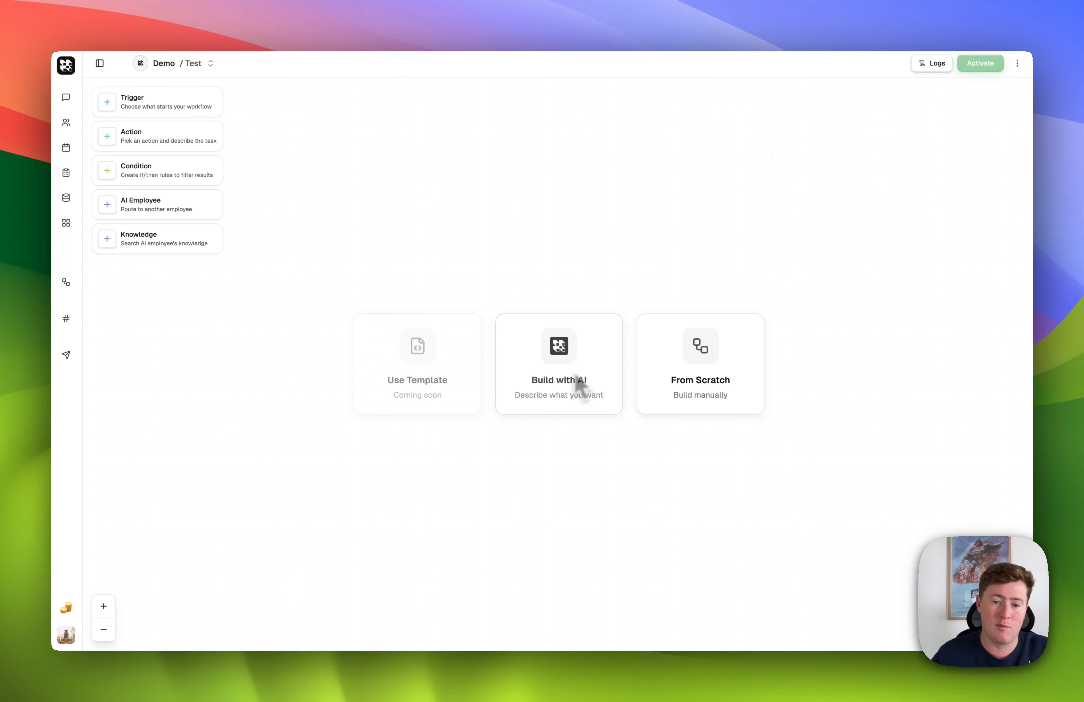
{"action": "left_click", "coordinate": [712, 380]}
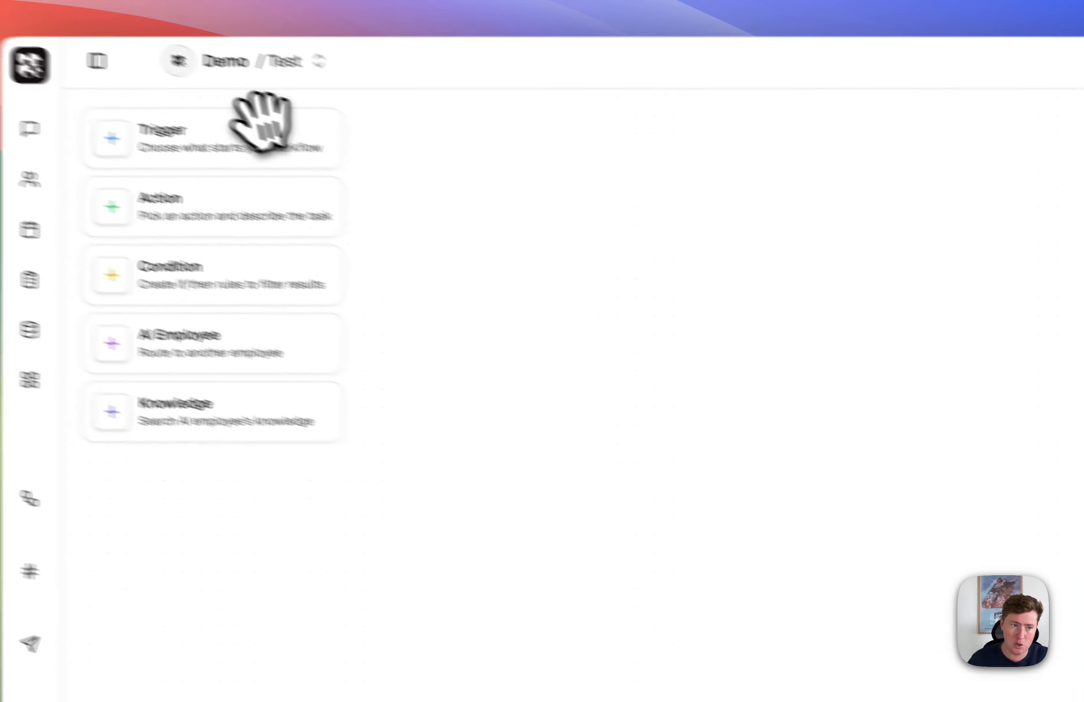
- Add a trigger node to the workflow canvas and open its configuration
{"action": "left_click", "coordinate": [280, 151]}
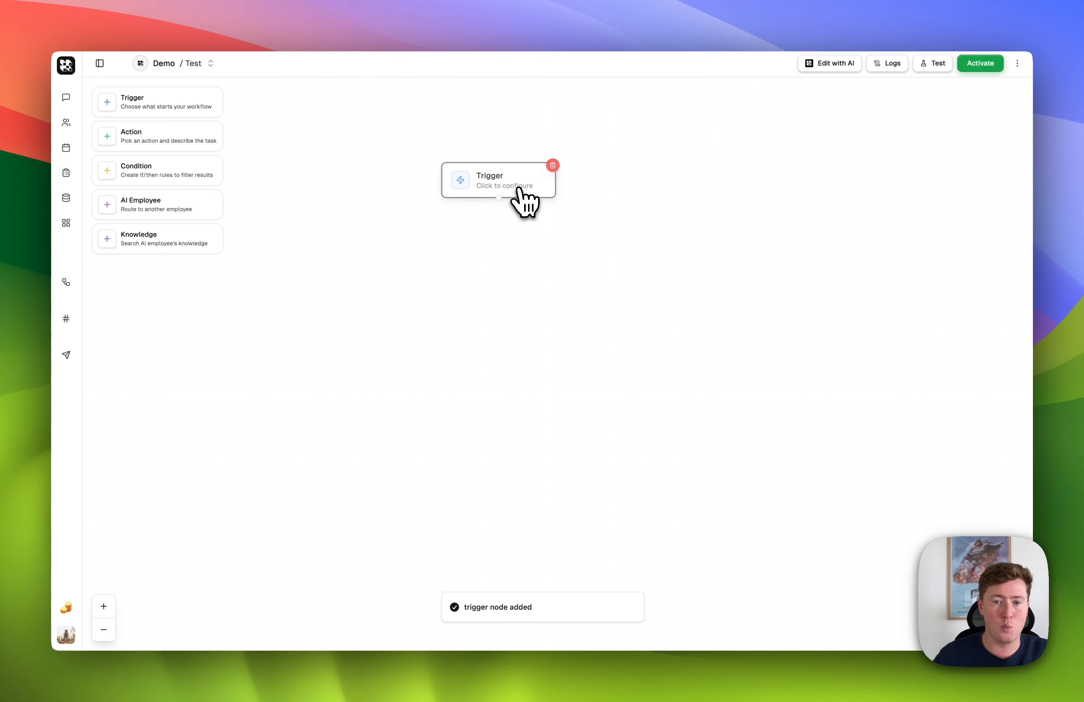
{"action": "left_click", "coordinate": [523, 196]}
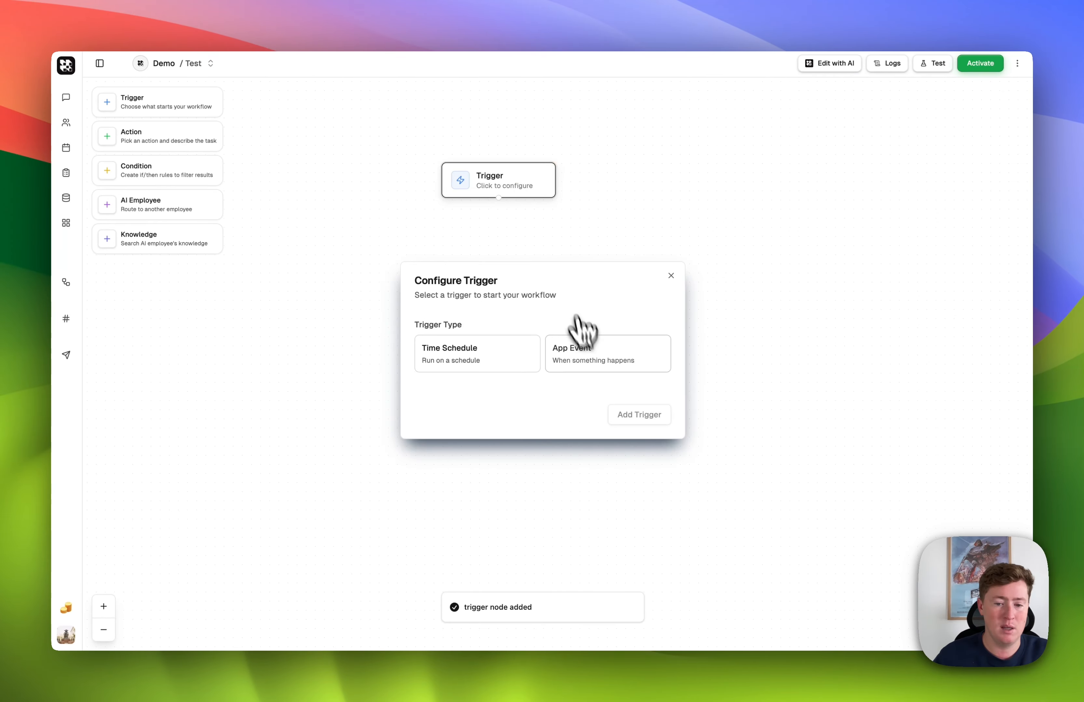
{"action": "left_click", "coordinate": [589, 354]}
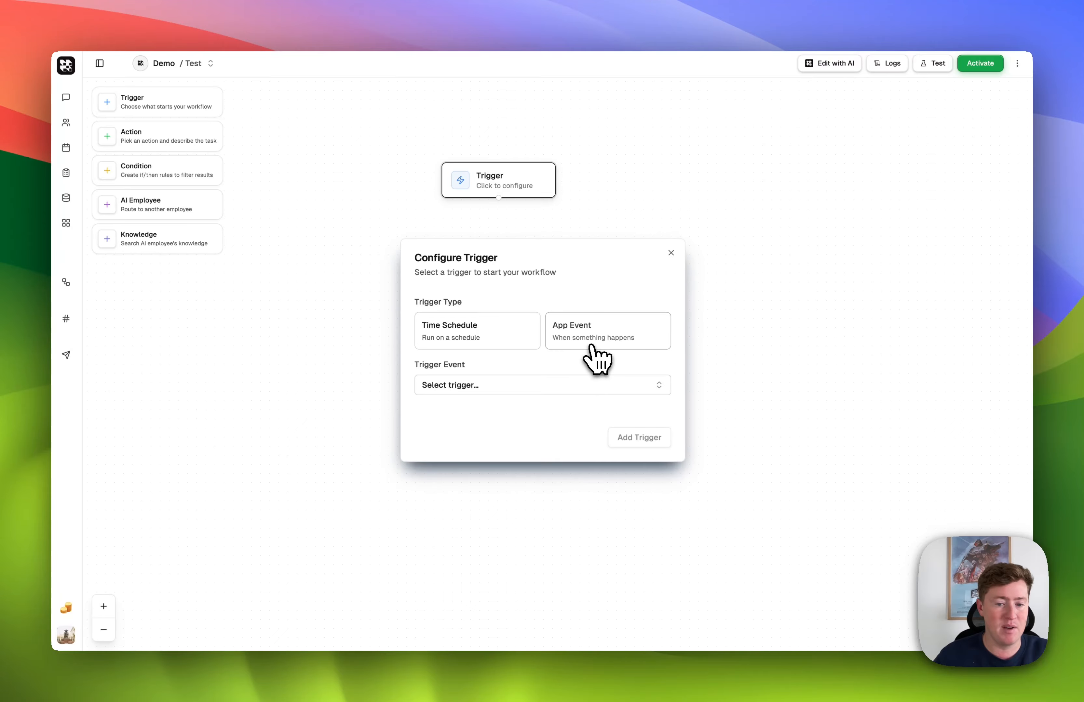
{"action": "left_click", "coordinate": [508, 346]}
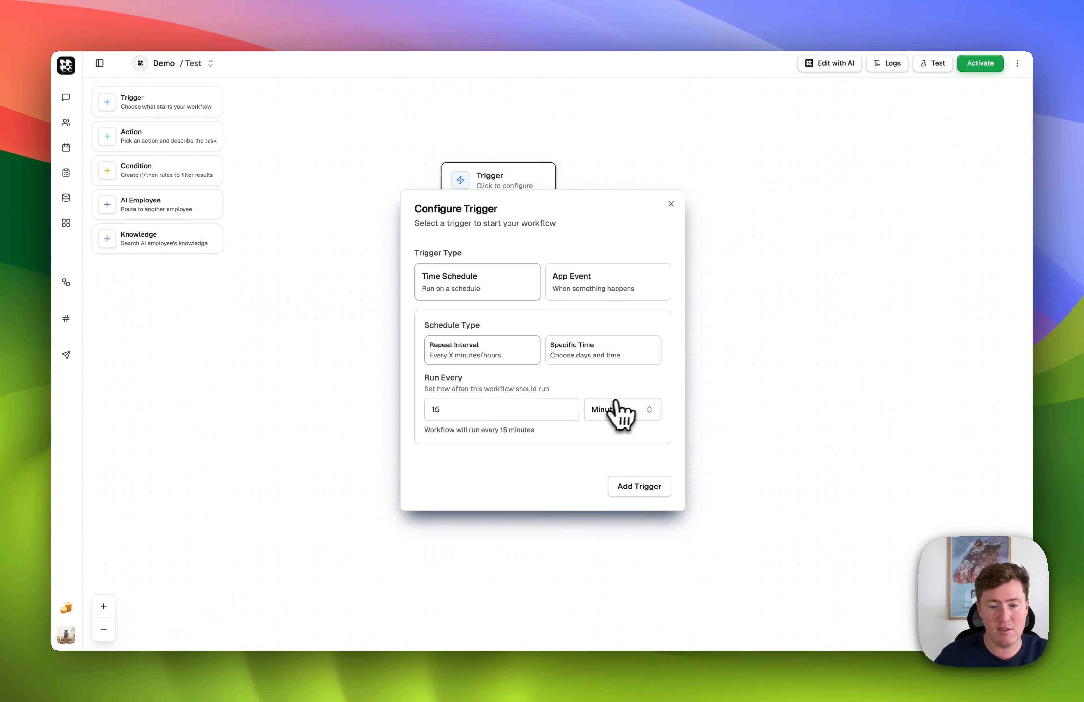
{"action": "left_click", "coordinate": [620, 410]}
{"action": "left_click", "coordinate": [609, 438]}
{"action": "left_click", "coordinate": [585, 361]}
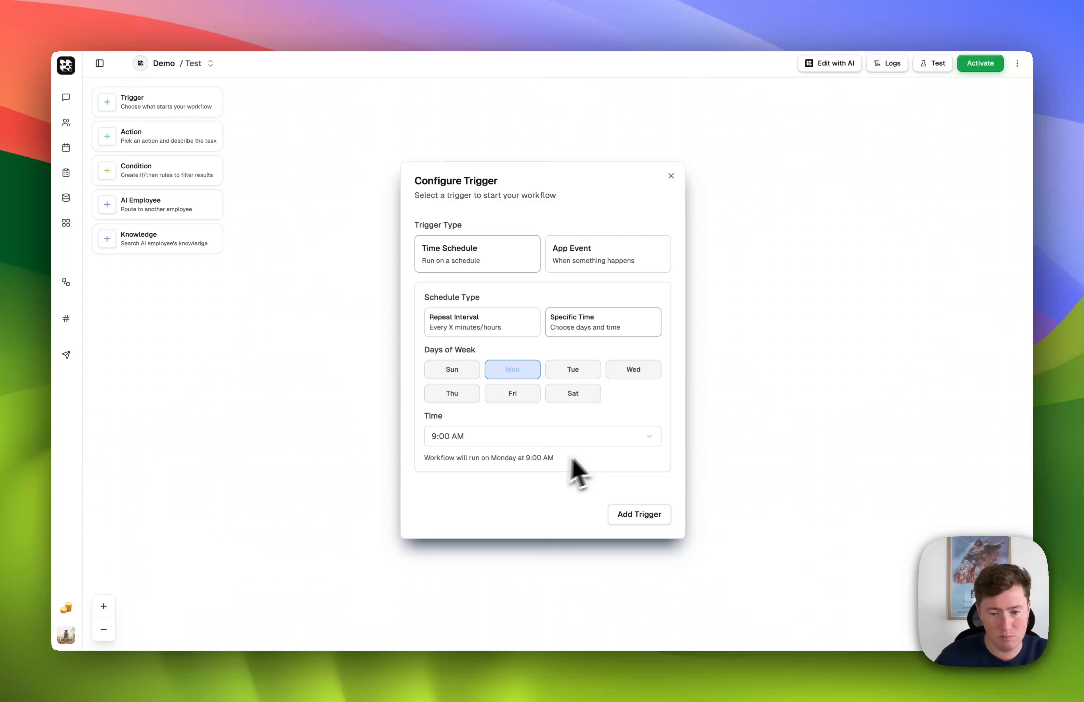
- Configure the trigger as an app event using Gmail's New Gmail Message Received Trigger
{"action": "left_click", "coordinate": [577, 268]}
{"action": "left_click", "coordinate": [593, 388]}
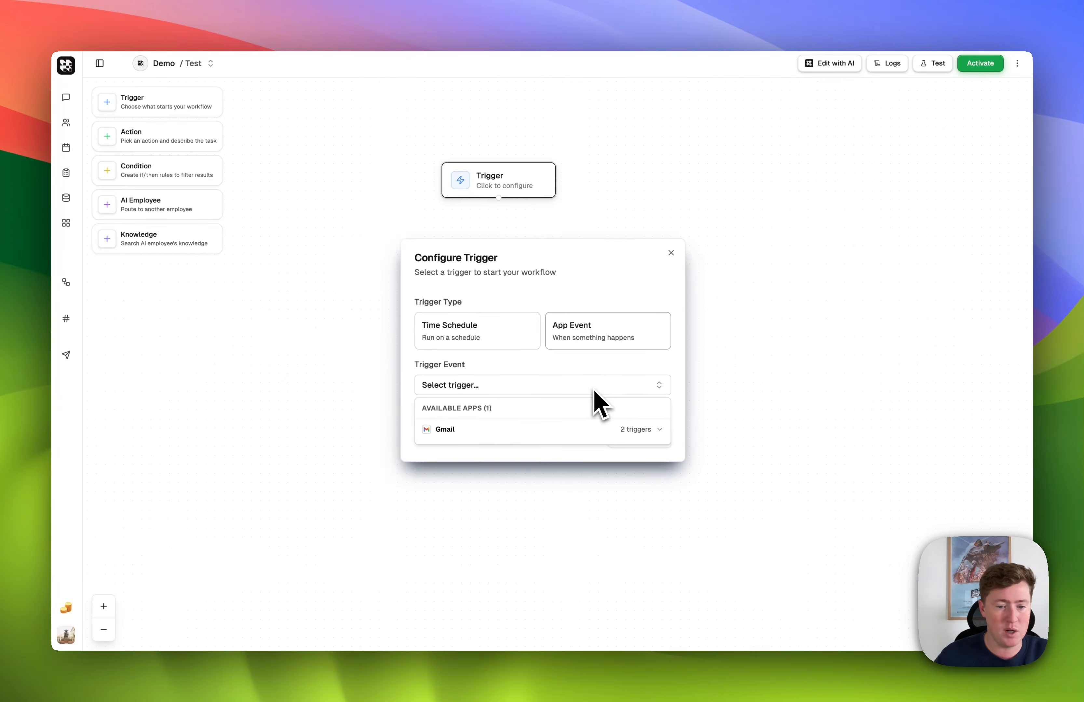
{"action": "left_click", "coordinate": [547, 429]}
{"action": "left_click", "coordinate": [517, 465]}
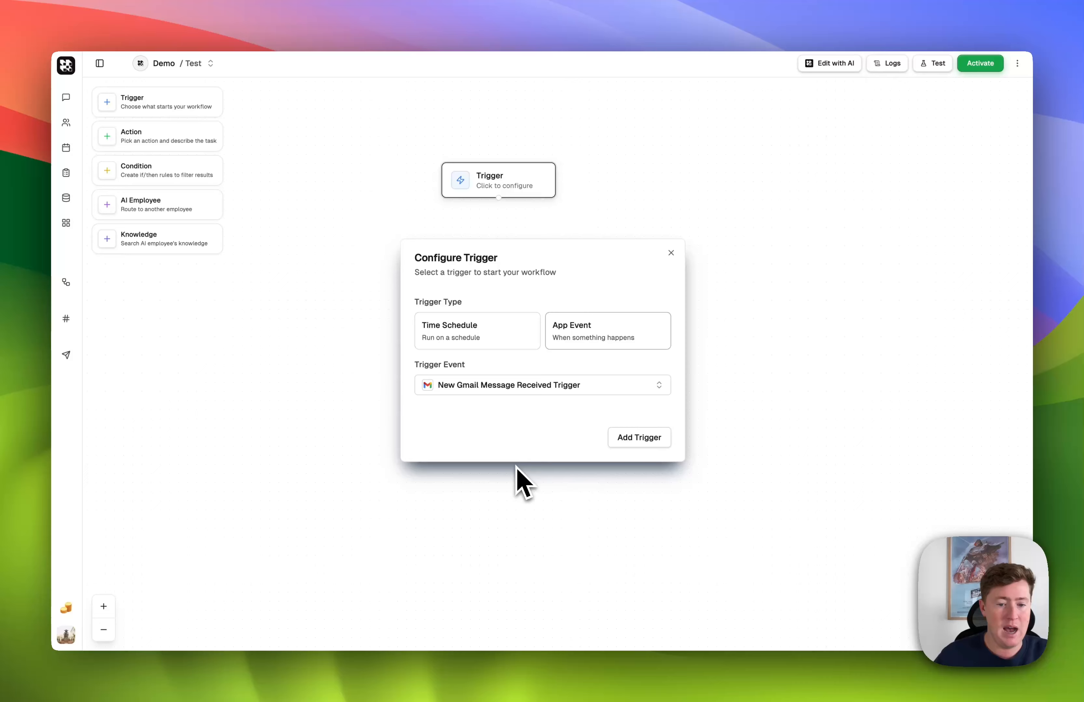
{"action": "left_click", "coordinate": [647, 439]}
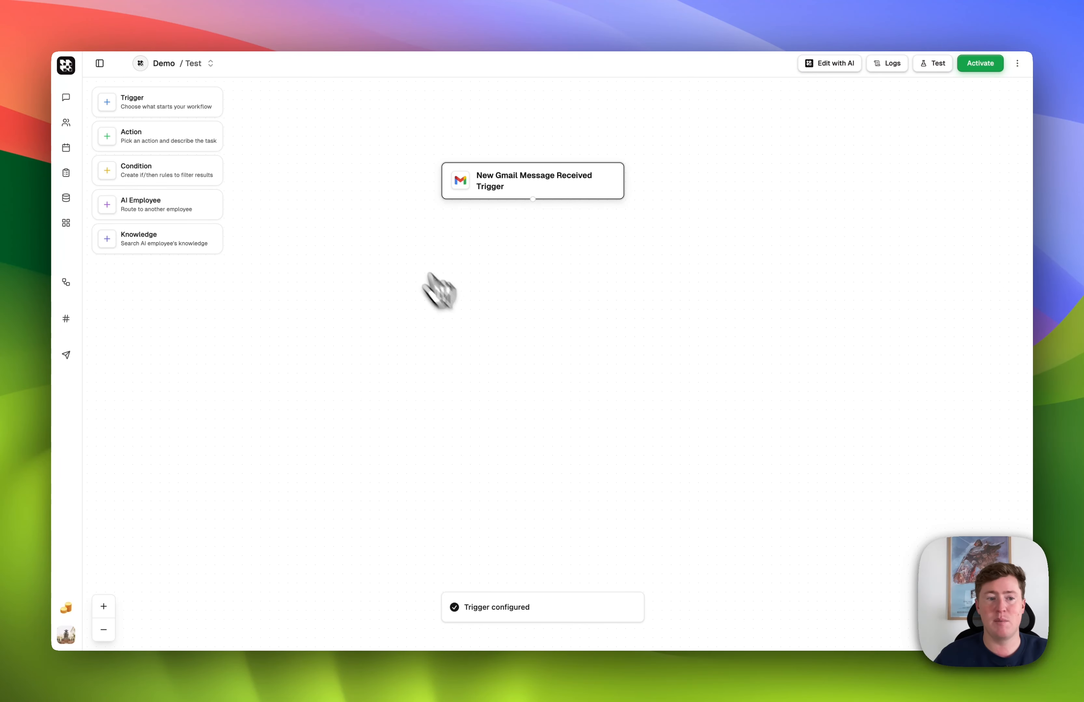
- Connect a Gmail Draft Reply action below the trigger with the instruction "respond to that email in a normal business way. Always sign it with my name."
{"action": "left_click_drag", "start_coordinate": [174, 138], "coordinate": [502, 296]}
{"action": "left_click_drag", "start_coordinate": [585, 396], "coordinate": [544, 347]}
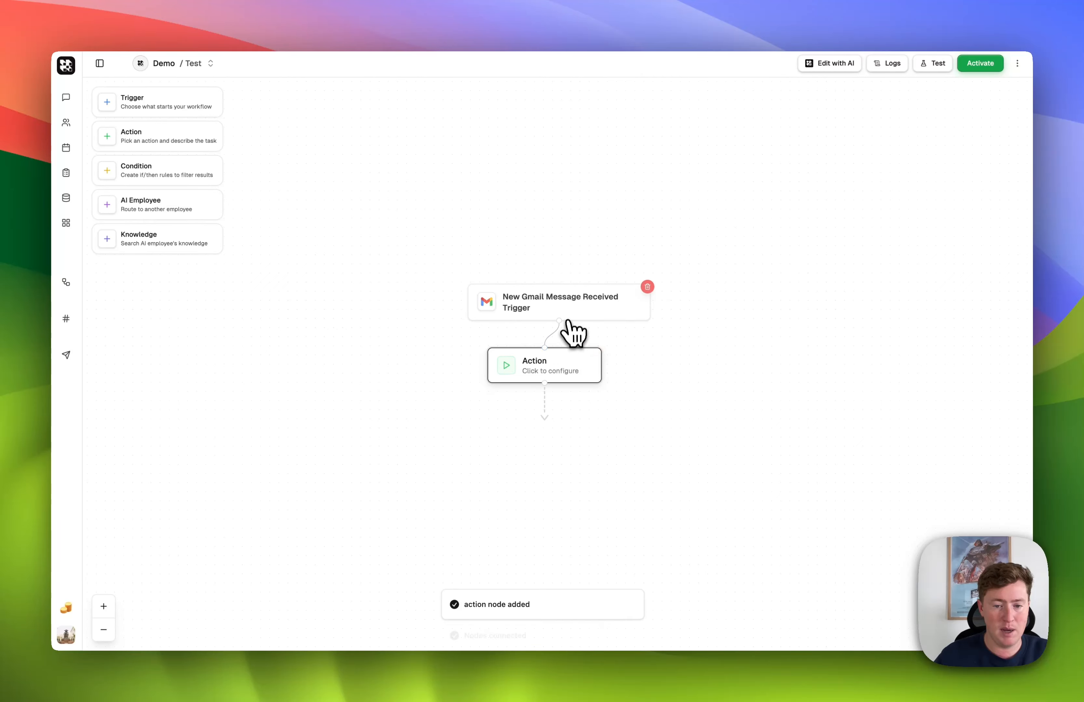
{"action": "left_click", "coordinate": [564, 374]}
{"action": "left_click", "coordinate": [502, 307]}
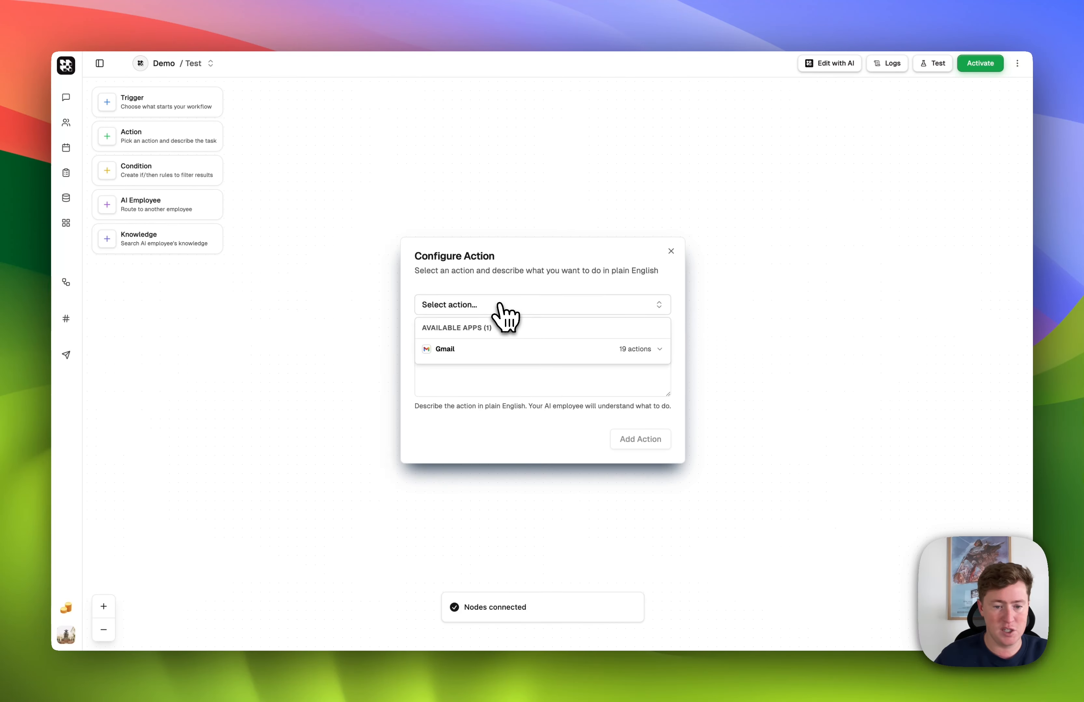
{"action": "left_click", "coordinate": [504, 351]}
{"action": "scroll", "coordinate": [502, 439], "scroll_direction": "down", "scroll_amount": 3}
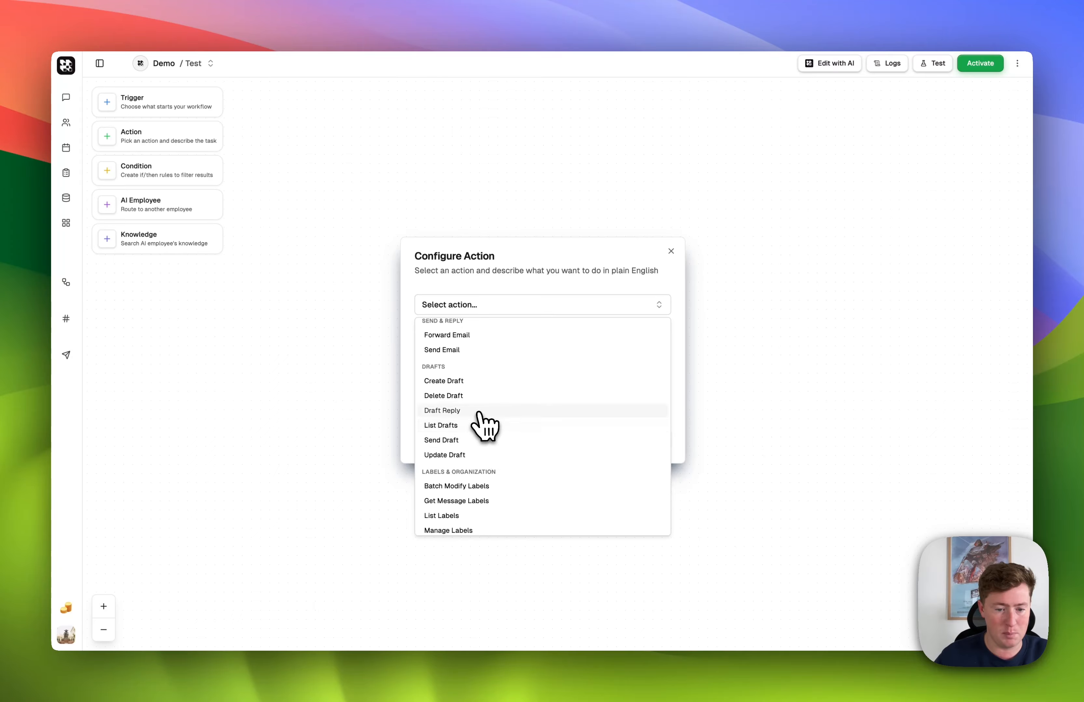
{"action": "left_click", "coordinate": [481, 412]}
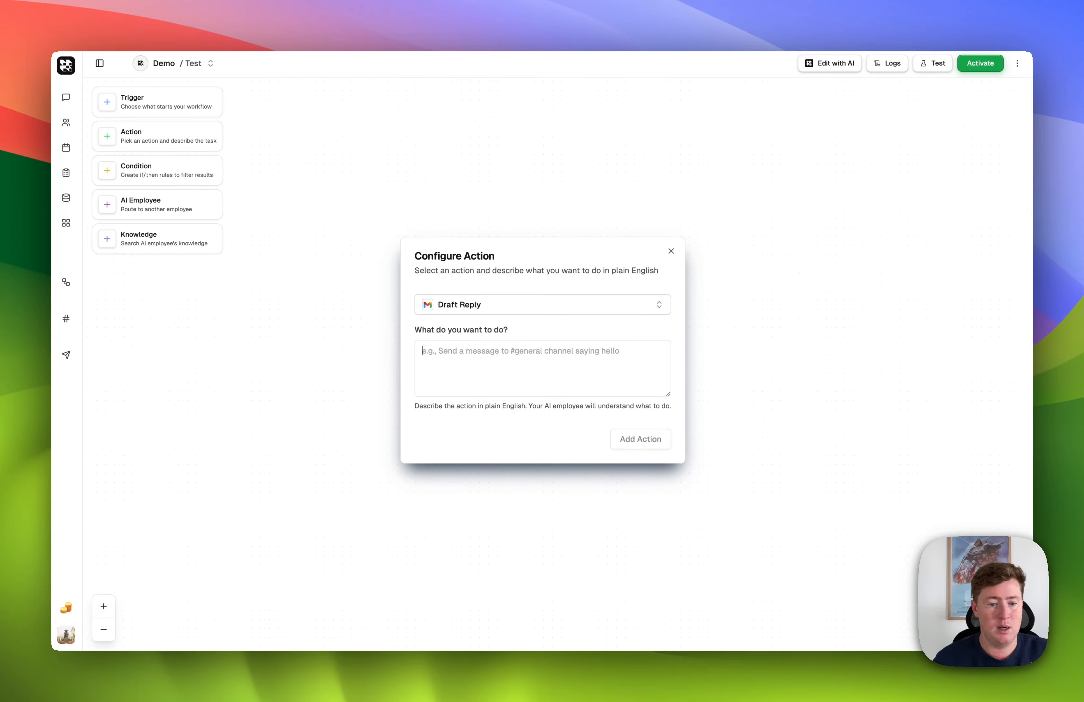
{"action": "type", "text": "res"}
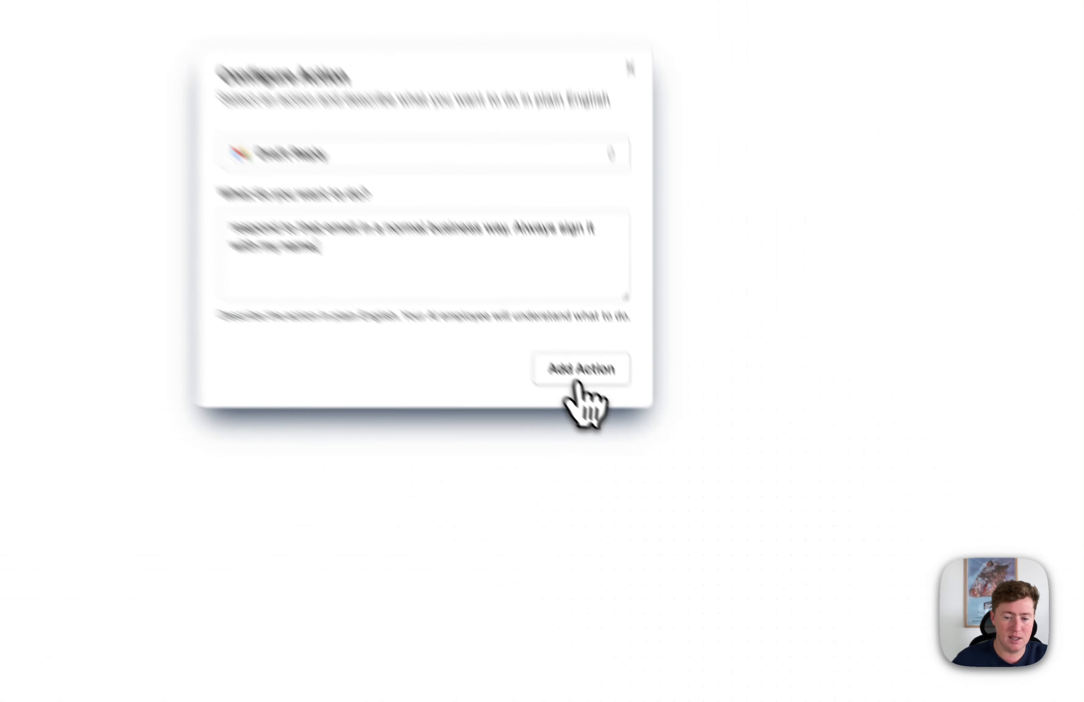
{"action": "left_click", "coordinate": [641, 439]}
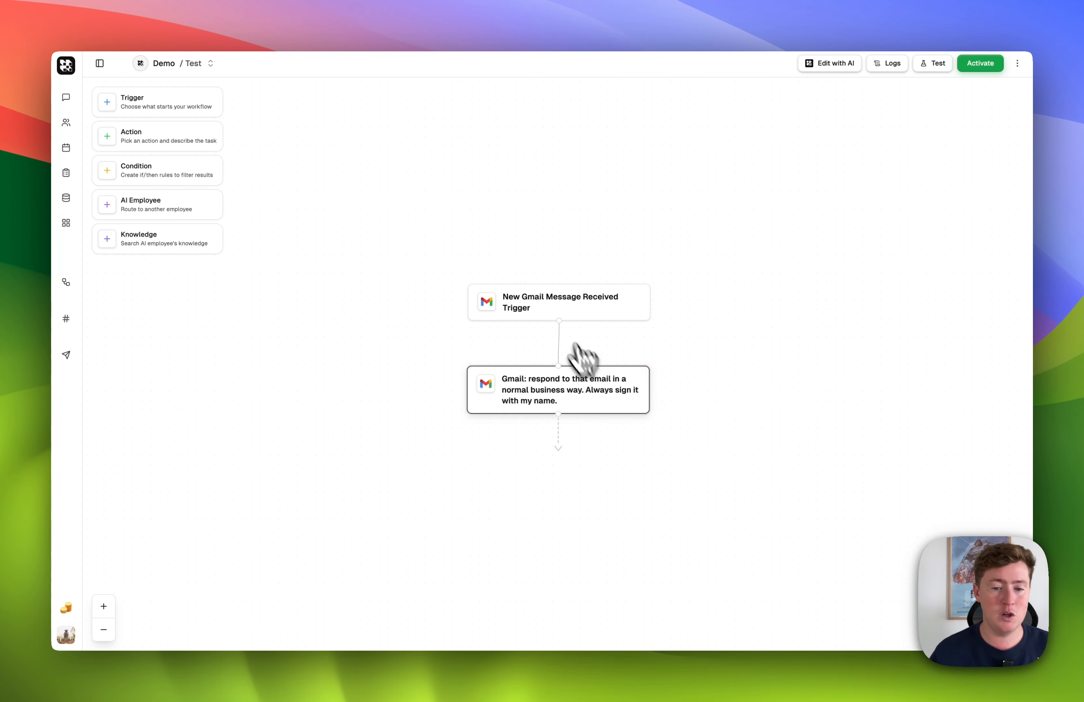
- Remove the link between the trigger and the Gmail action, and connect a new condition node between them with its true output leading to the action
{"action": "left_click_drag", "start_coordinate": [543, 302], "coordinate": [571, 272]}
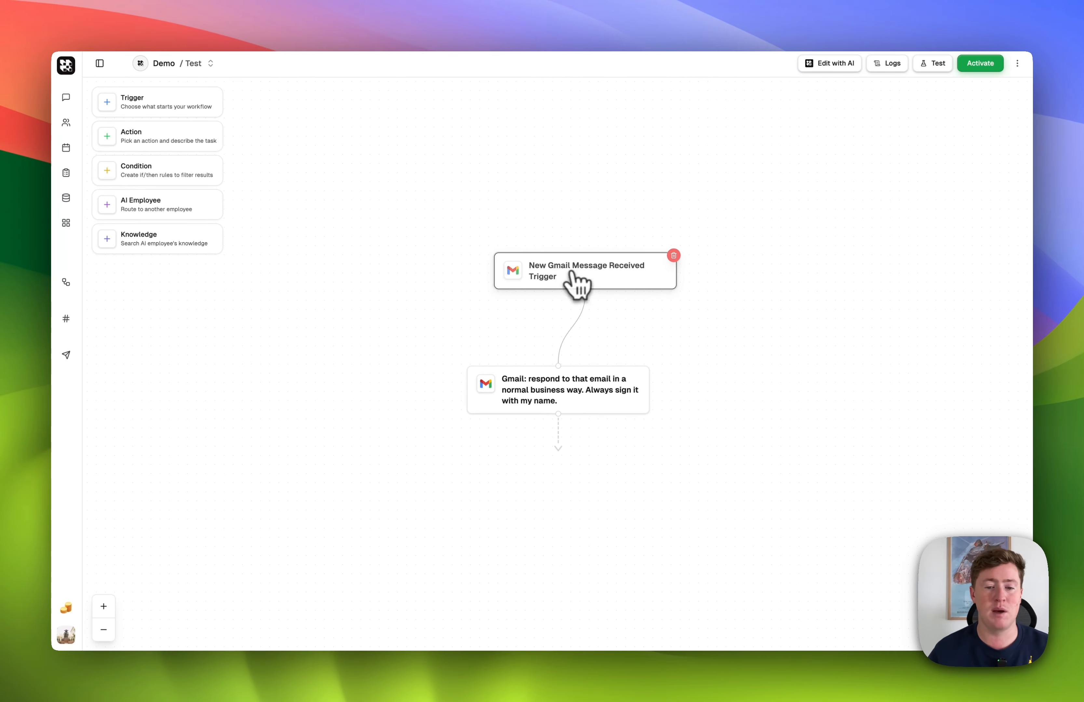
{"action": "left_click", "coordinate": [577, 325]}
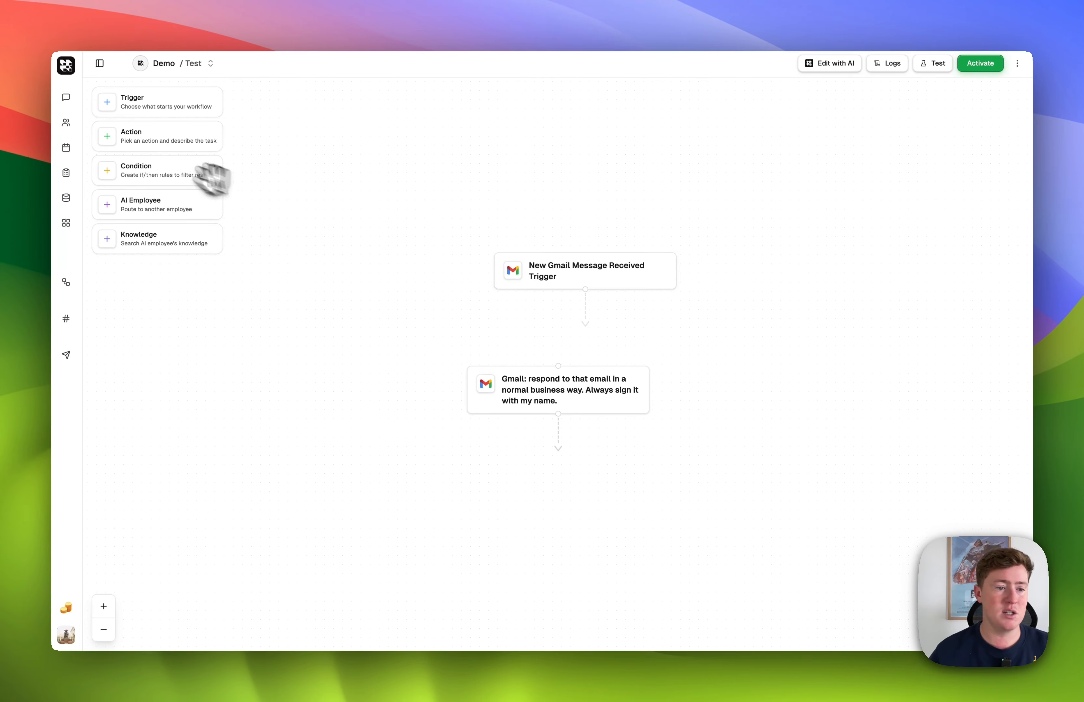
{"action": "left_click_drag", "start_coordinate": [156, 162], "coordinate": [185, 173]}
{"action": "left_click_drag", "start_coordinate": [598, 337], "coordinate": [576, 353]}
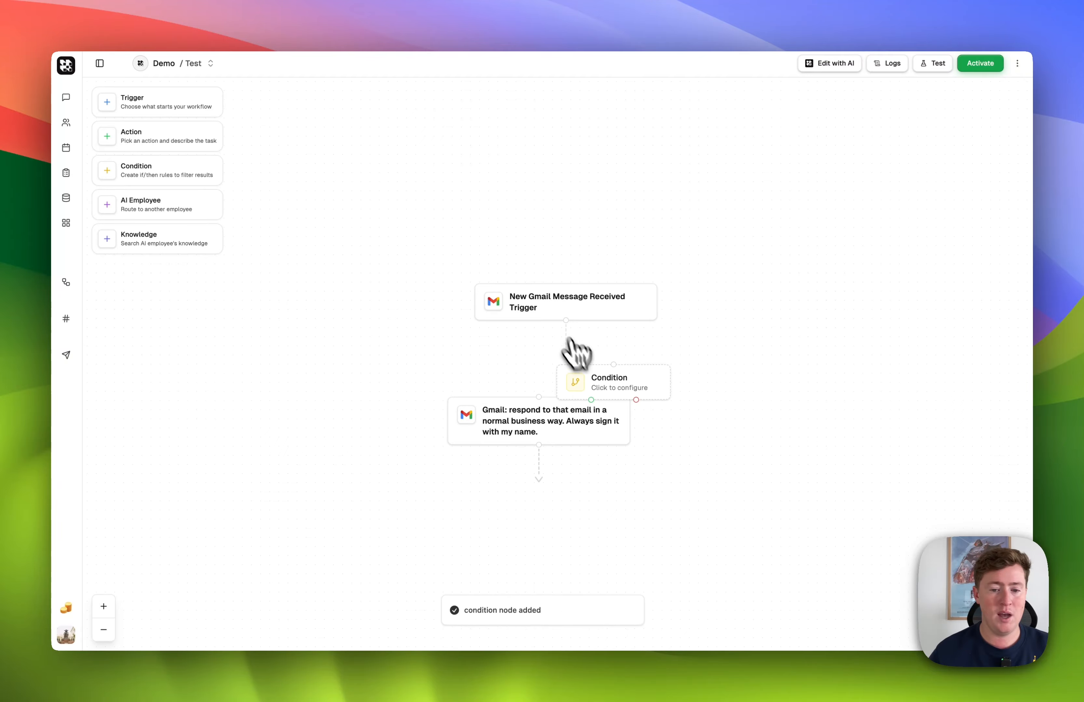
{"action": "left_click_drag", "start_coordinate": [609, 401], "coordinate": [543, 402]}
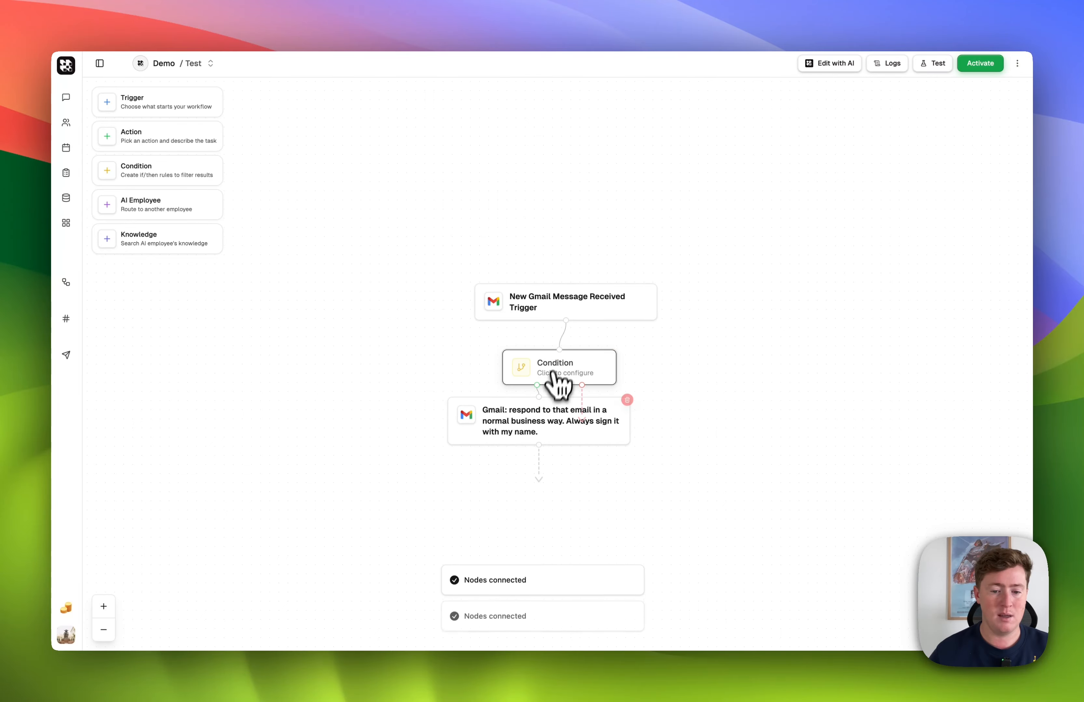
{"action": "left_click", "coordinate": [556, 372]}
{"action": "type", "text": "if the e"}
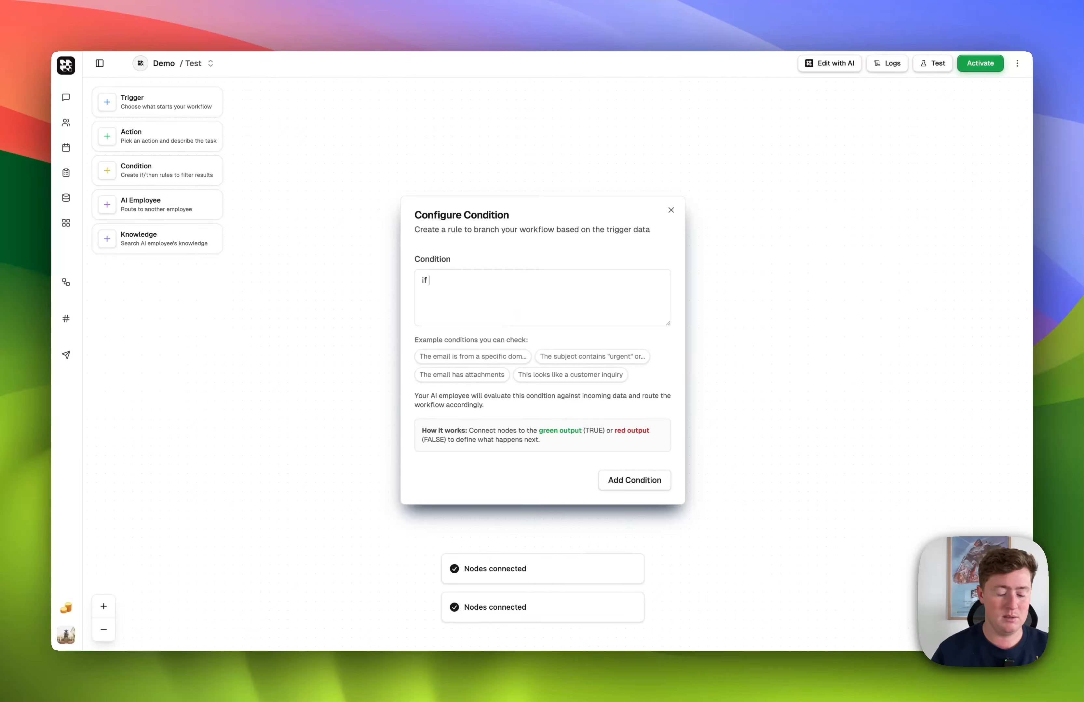
{"action": "type", "text": "mail is from someone with @gyld.ai"}
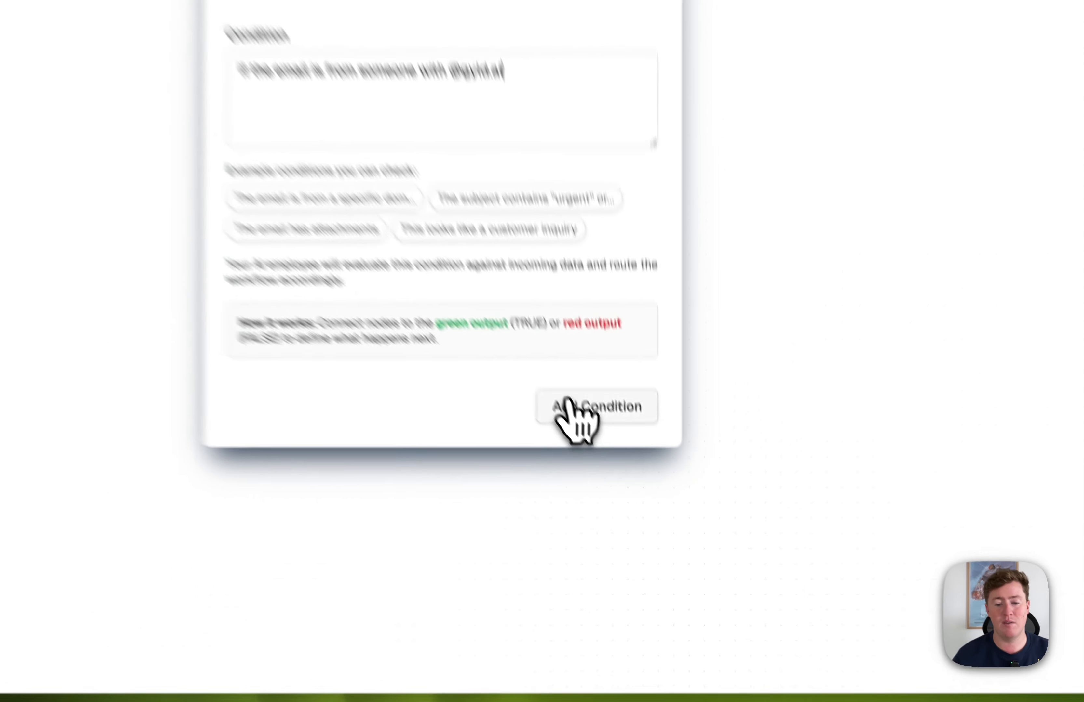
{"action": "left_click", "coordinate": [634, 480]}
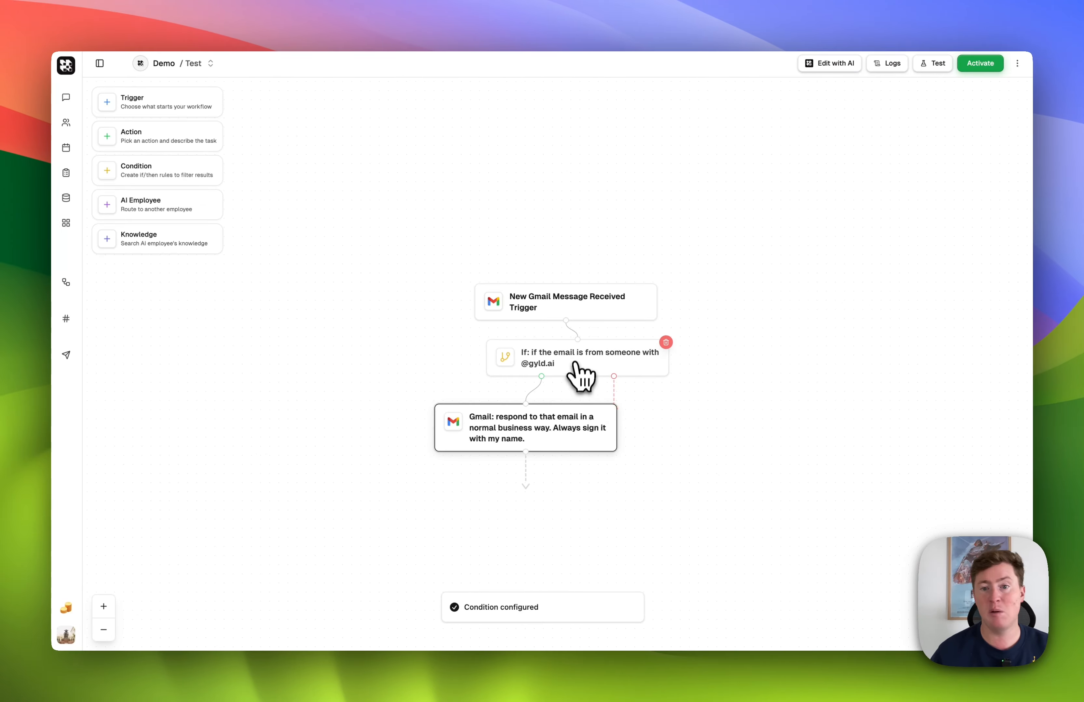
- Rearrange the trigger, condition and Gmail action nodes so they are spaced out vertically on the canvas
{"action": "left_click_drag", "start_coordinate": [575, 359], "coordinate": [564, 359]}
{"action": "left_click_drag", "start_coordinate": [563, 423], "coordinate": [561, 419]}
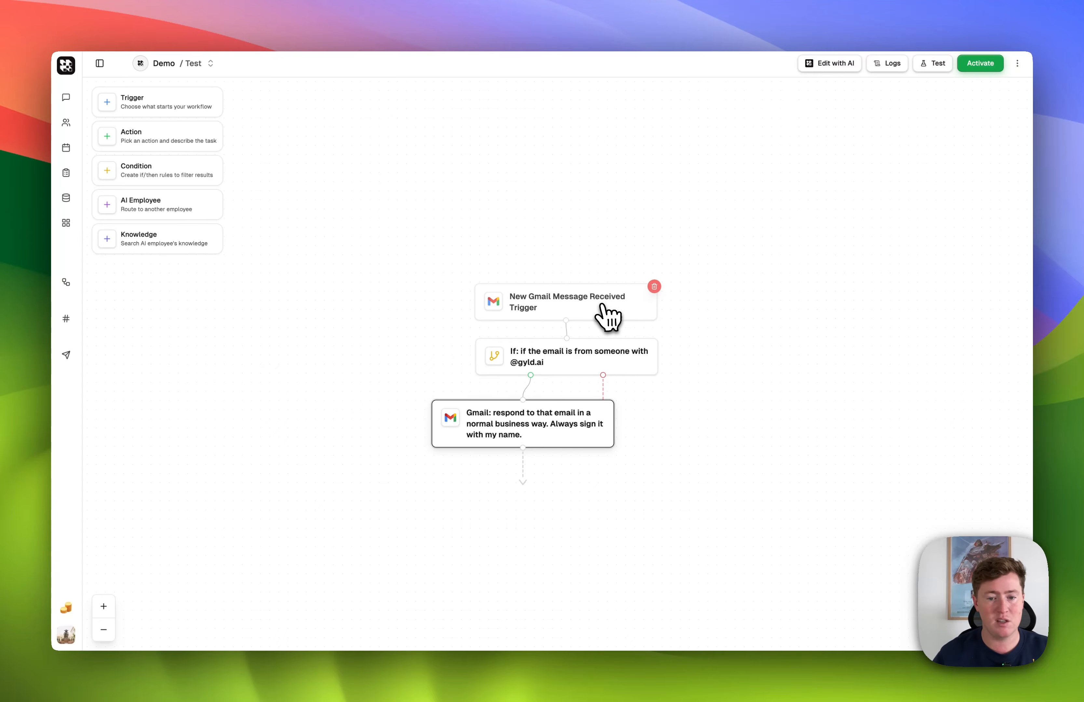
{"action": "left_click_drag", "start_coordinate": [601, 306], "coordinate": [607, 237]}
{"action": "left_click_drag", "start_coordinate": [573, 365], "coordinate": [581, 317]}
{"action": "left_click_drag", "start_coordinate": [554, 422], "coordinate": [561, 399]}
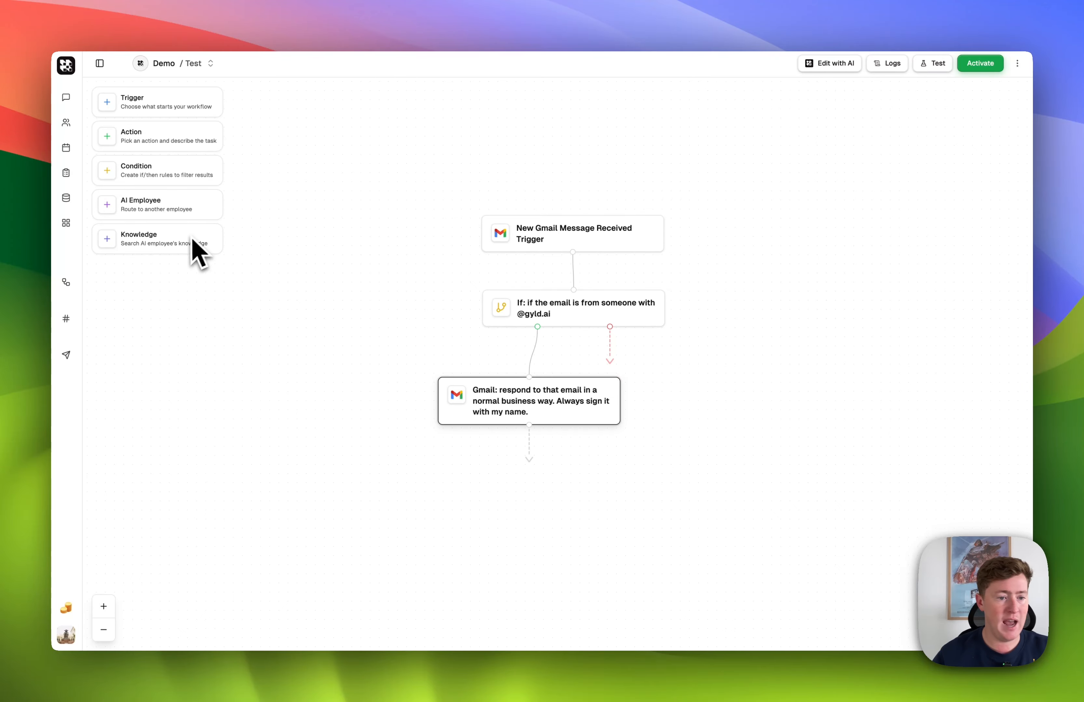
- Add a Knowledge Base node between the condition and the Gmail action, and check which knowledge documents are available to it
{"action": "left_click_drag", "start_coordinate": [198, 249], "coordinate": [502, 352]}
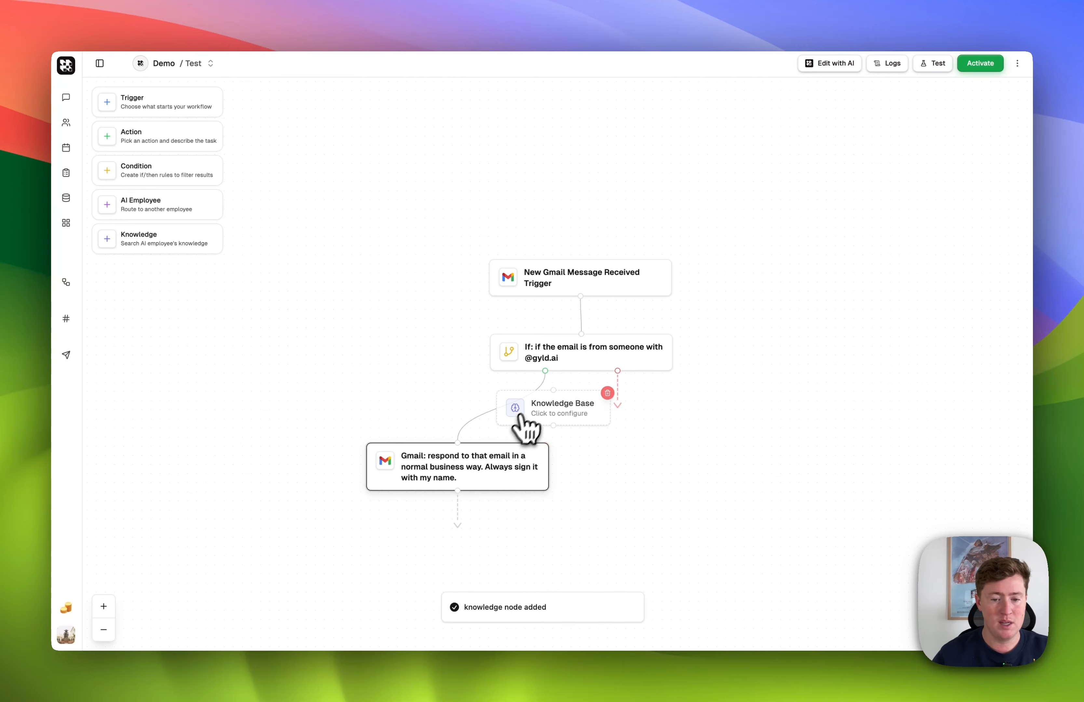
{"action": "left_click", "coordinate": [543, 414]}
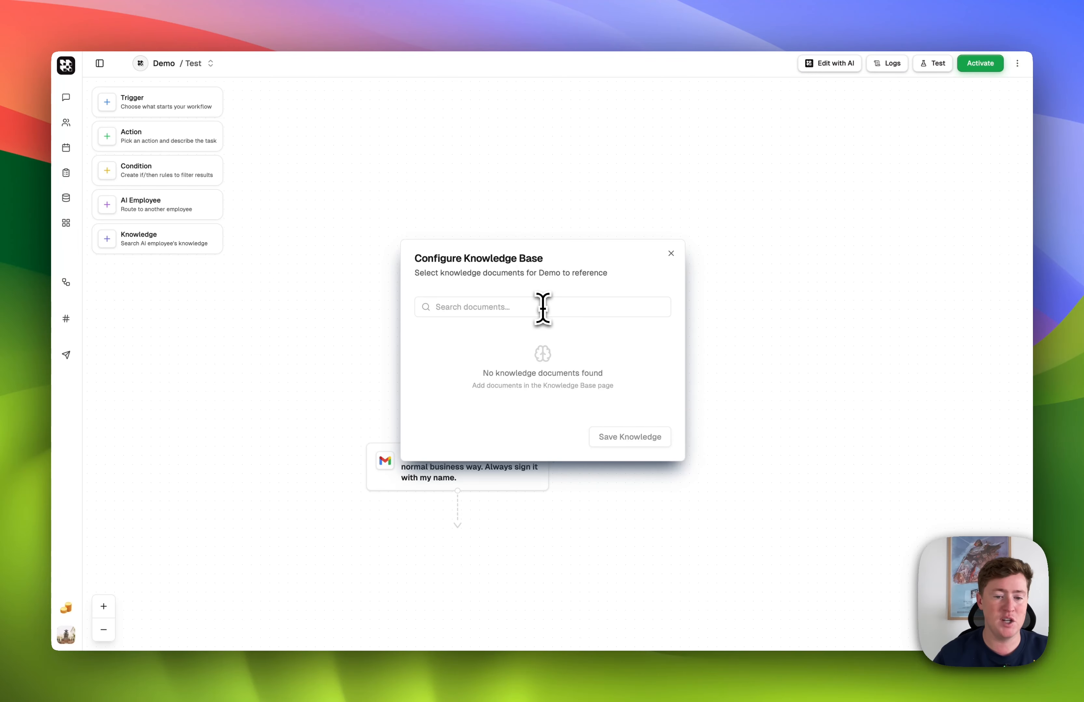
{"action": "left_click", "coordinate": [670, 253]}
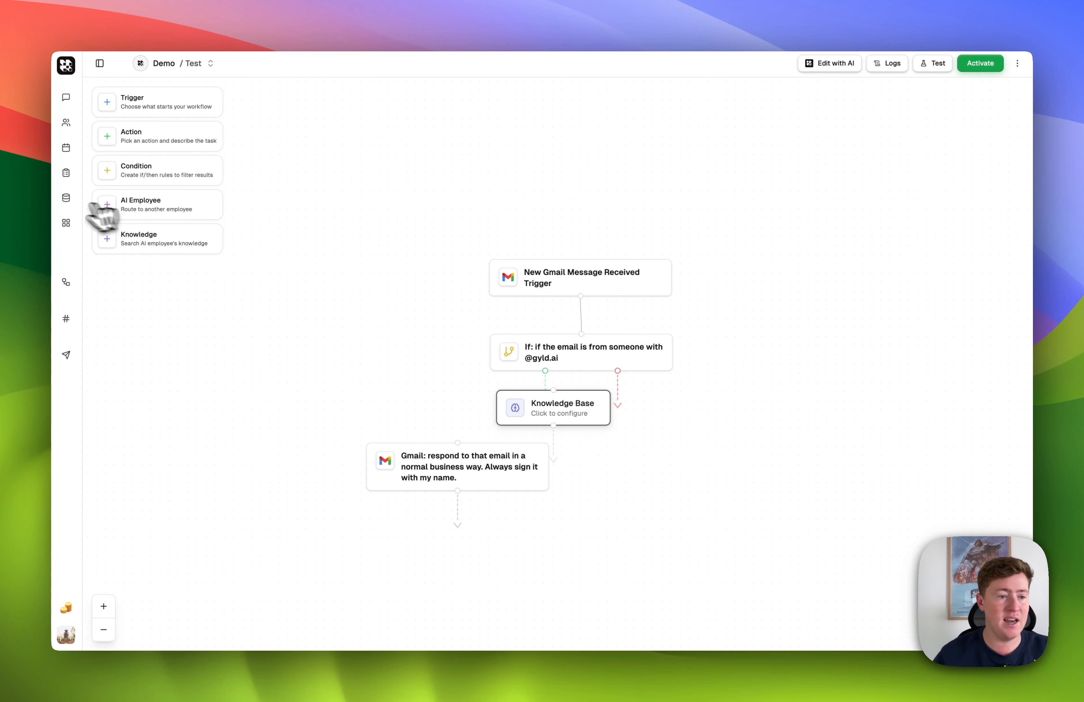
- Check the options for adding a knowledge document to the Demo employee in the Knowledge Base, and reopen the Test workflow
{"action": "left_click", "coordinate": [65, 199]}
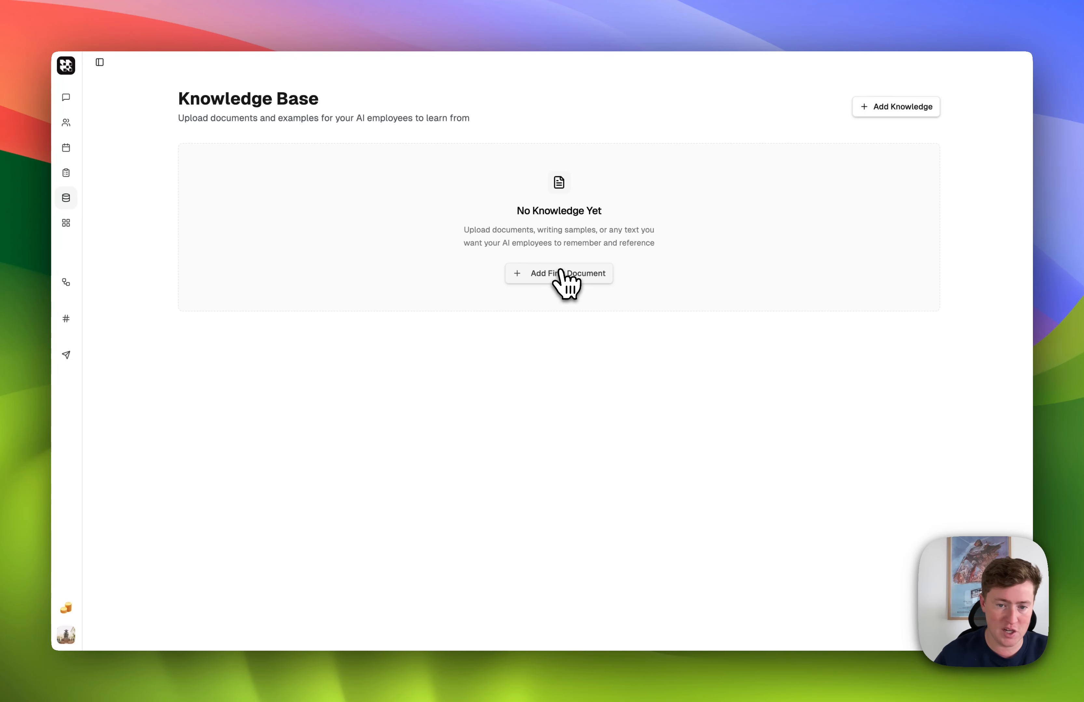
{"action": "left_click", "coordinate": [566, 278]}
{"action": "left_click", "coordinate": [474, 331]}
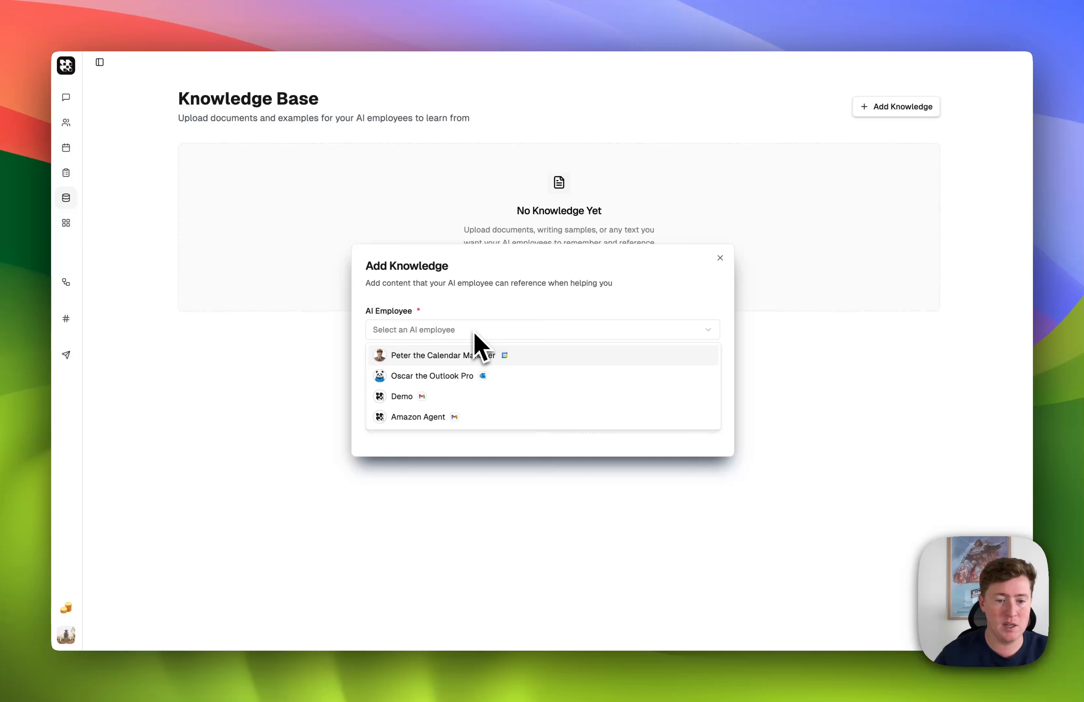
{"action": "left_click", "coordinate": [417, 396]}
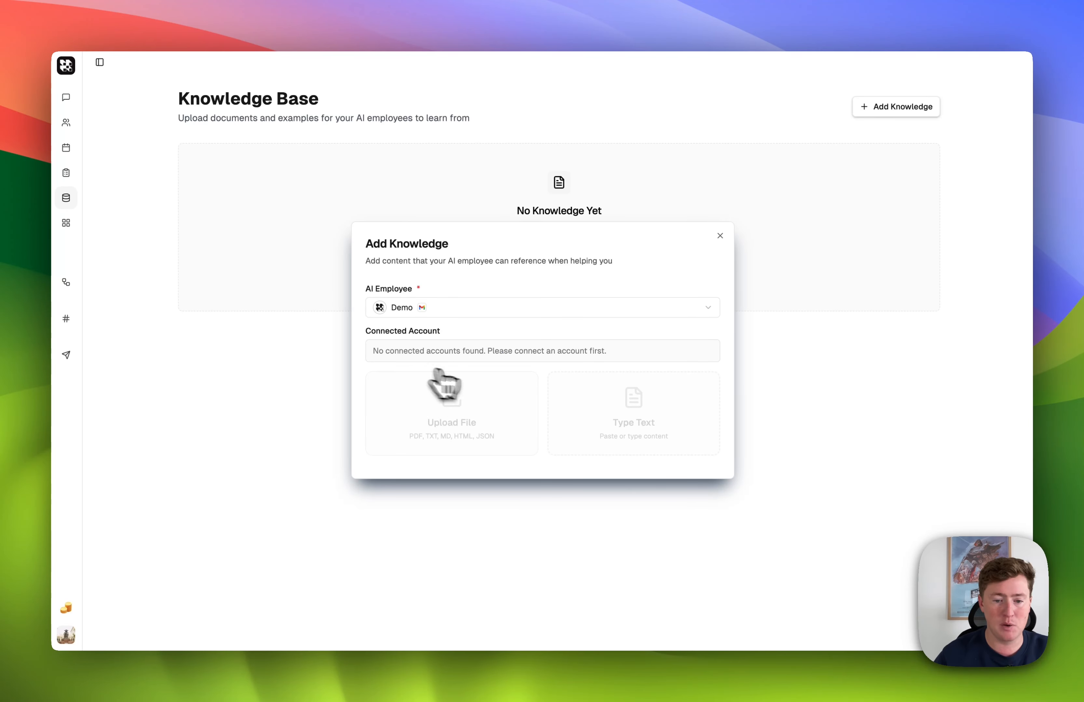
{"action": "left_click", "coordinate": [720, 236]}
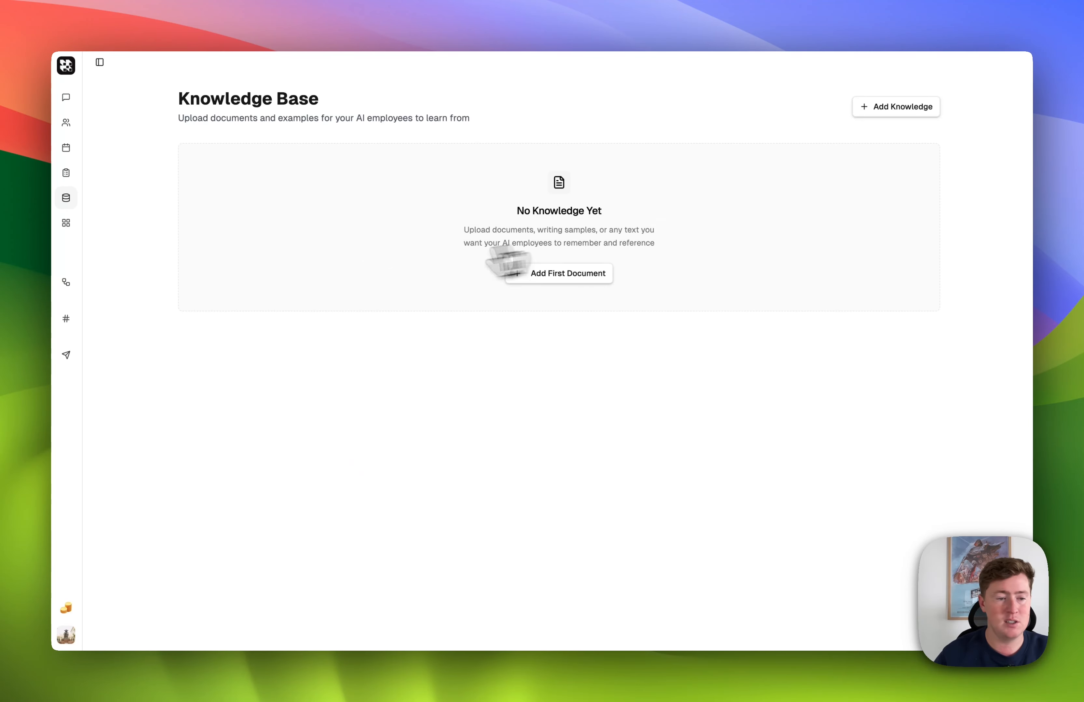
{"action": "mouse_move", "coordinate": [67, 284]}
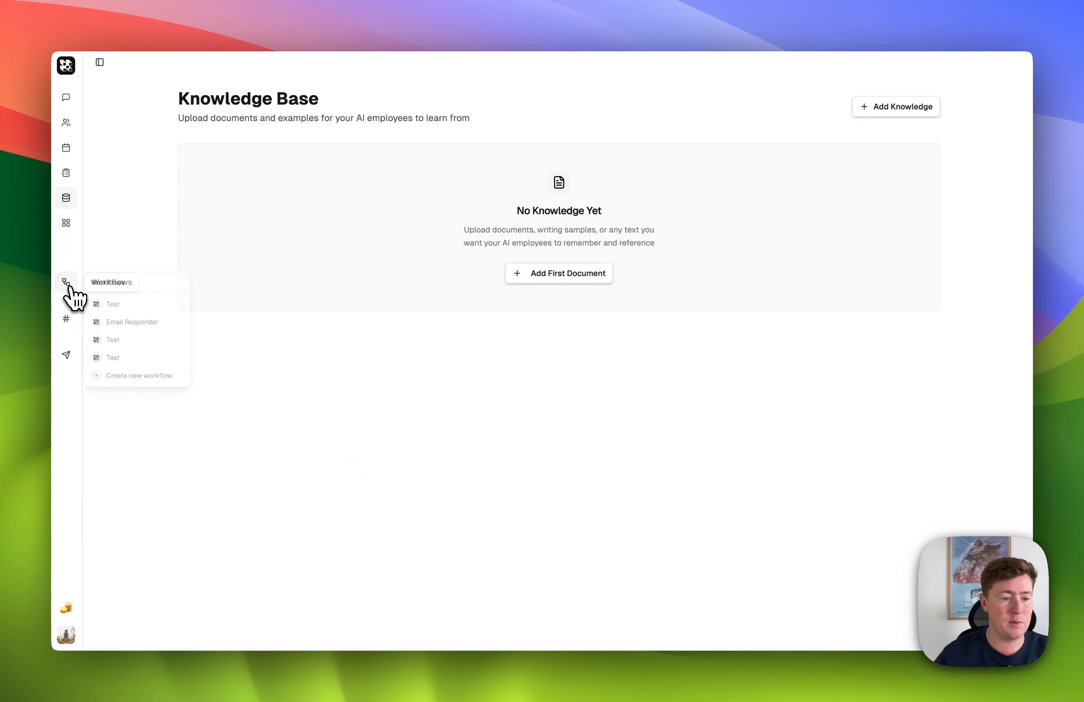
{"action": "left_click", "coordinate": [105, 307]}
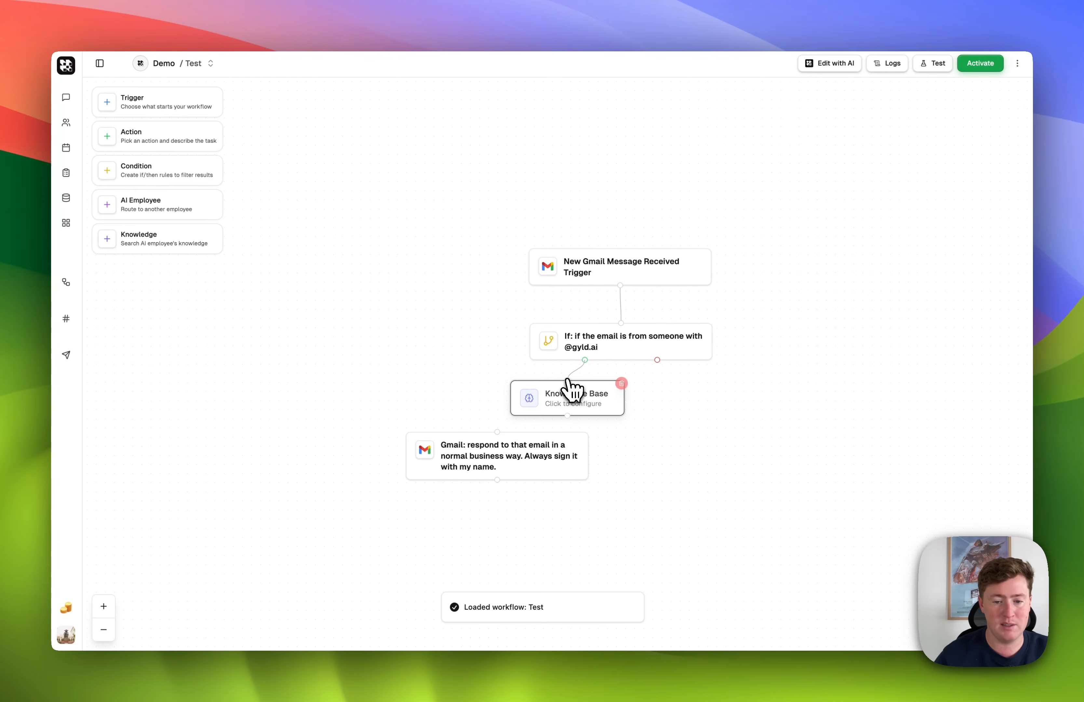
- Link the Knowledge Base node to the Gmail action, placing the action beneath it, and check the node's available knowledge documents
{"action": "left_click_drag", "start_coordinate": [568, 379], "coordinate": [497, 433]}
{"action": "left_click_drag", "start_coordinate": [508, 446], "coordinate": [567, 462]}
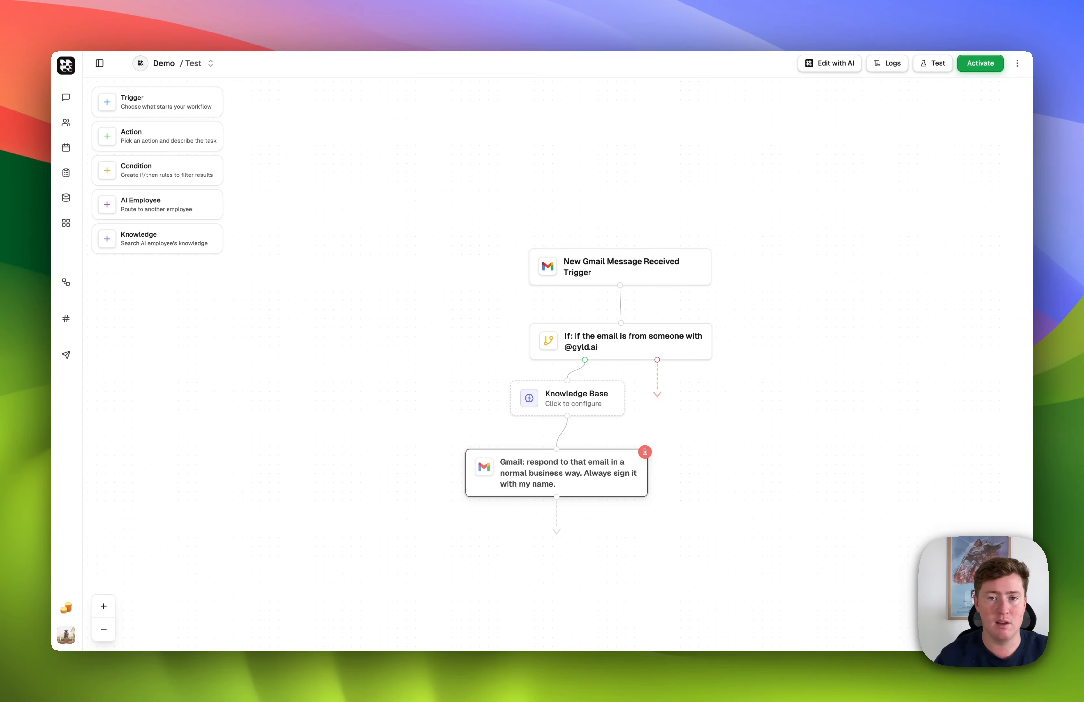
{"action": "left_click", "coordinate": [559, 401]}
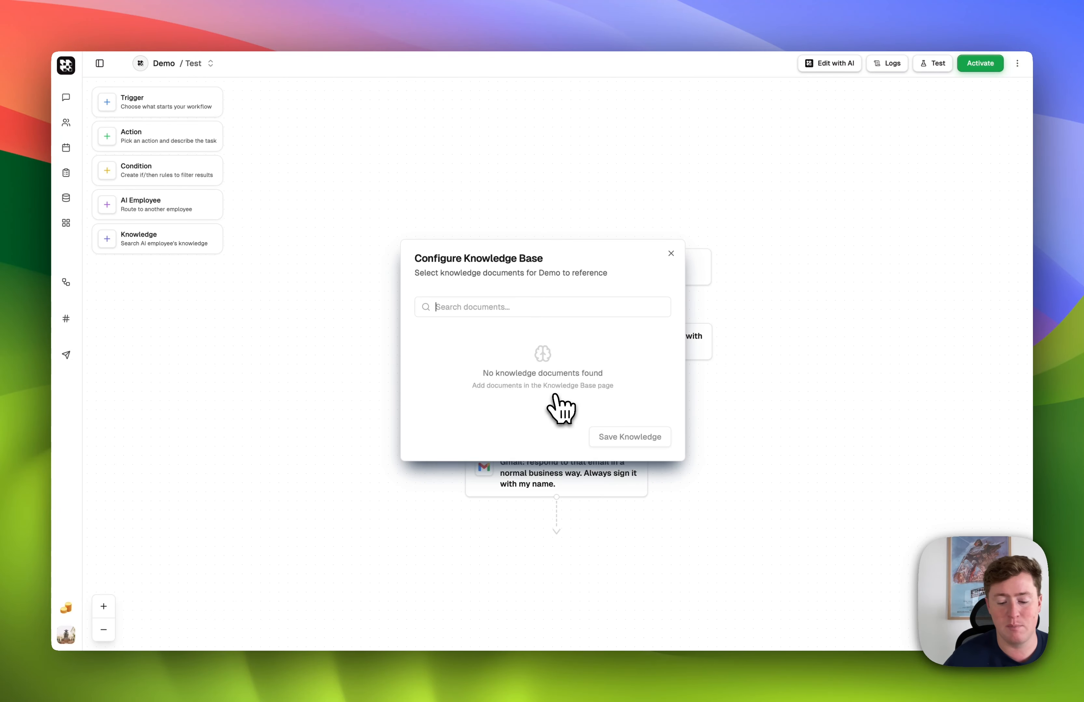
{"action": "left_click", "coordinate": [769, 431]}
- Replace the Knowledge Base node with an AI Employee node linked from the condition's true output to the Gmail action
{"action": "left_click", "coordinate": [620, 385]}
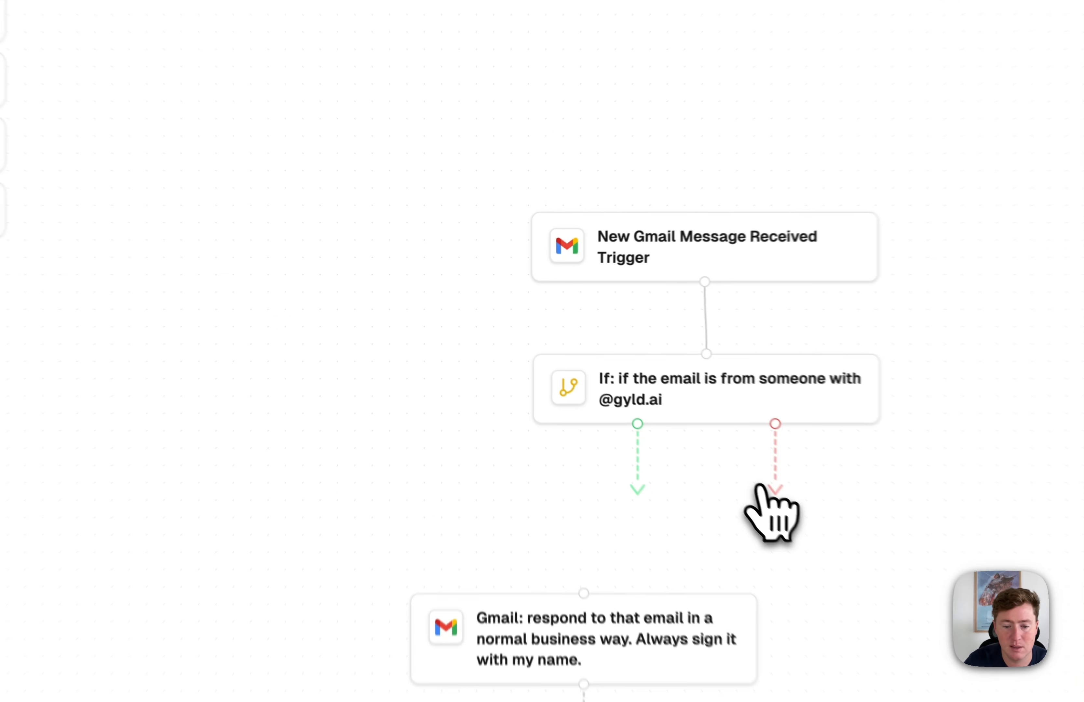
{"action": "left_click_drag", "start_coordinate": [143, 203], "coordinate": [477, 374]}
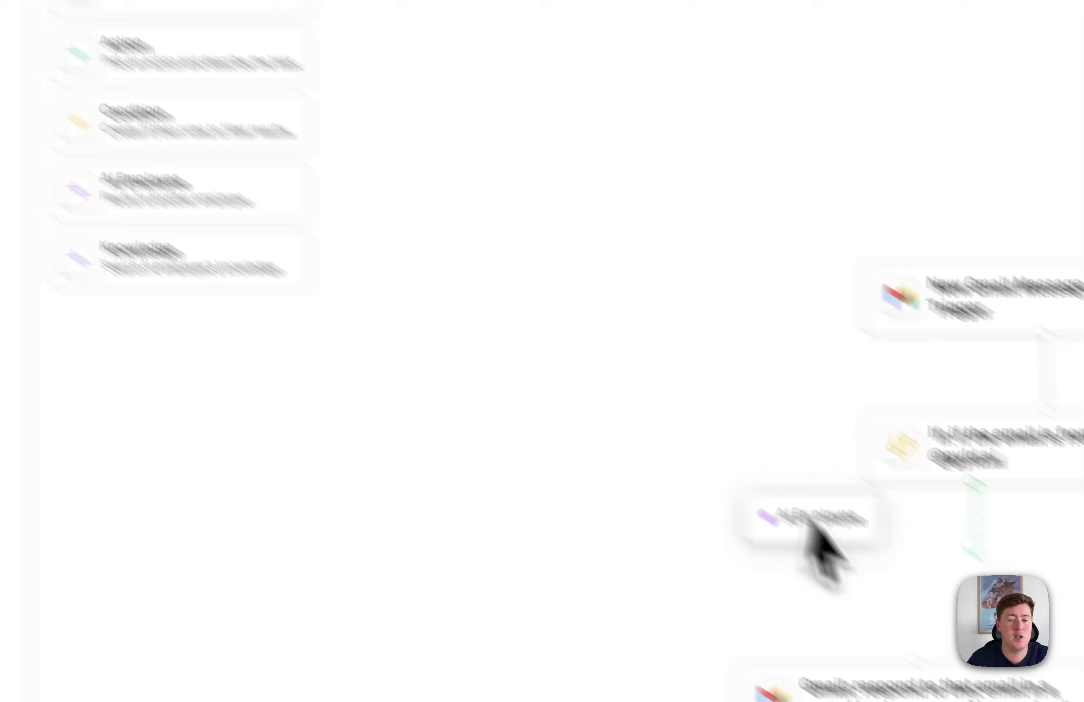
{"action": "left_click_drag", "start_coordinate": [812, 529], "coordinate": [910, 644]}
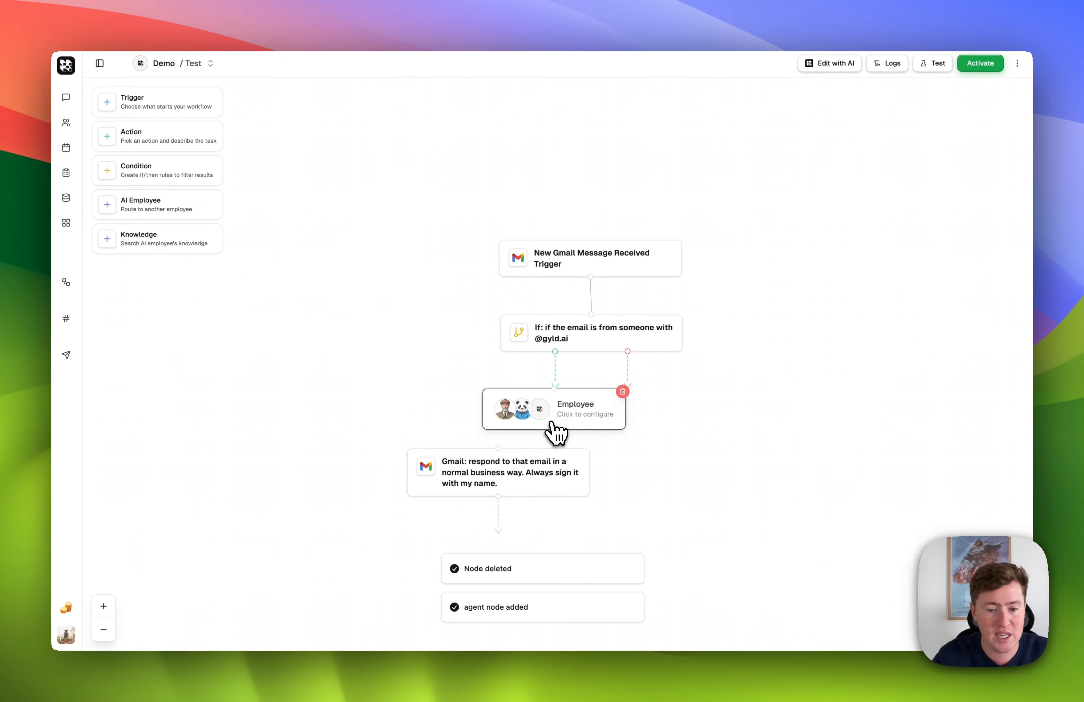
{"action": "left_click_drag", "start_coordinate": [551, 423], "coordinate": [555, 353]}
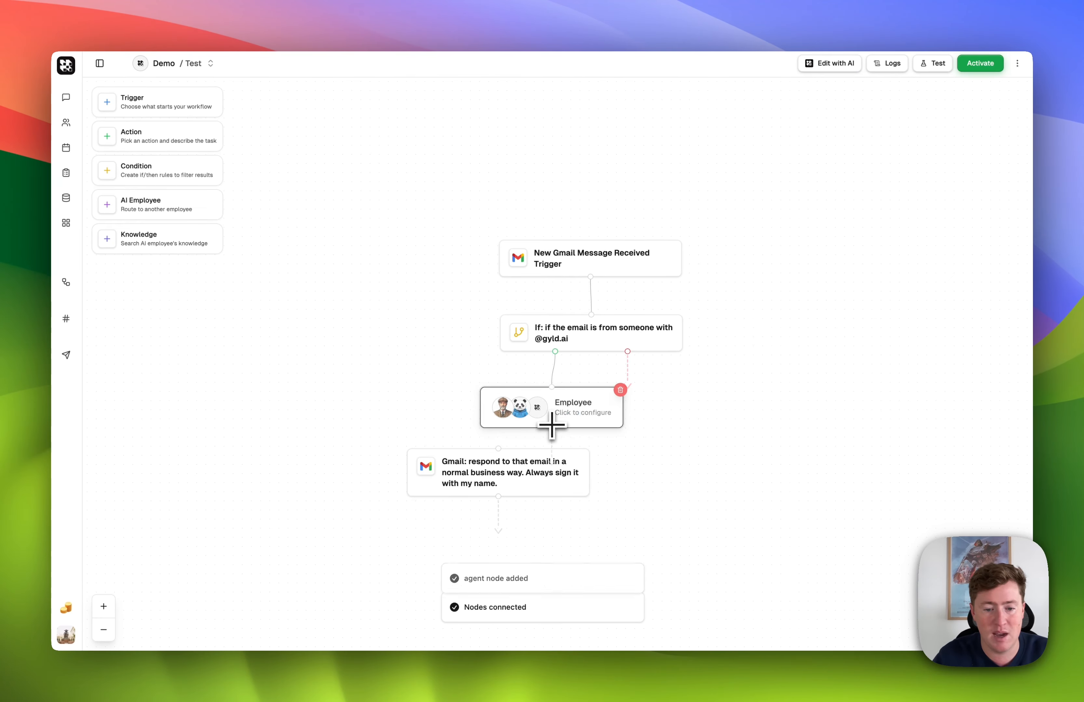
{"action": "left_click_drag", "start_coordinate": [551, 428], "coordinate": [499, 450]}
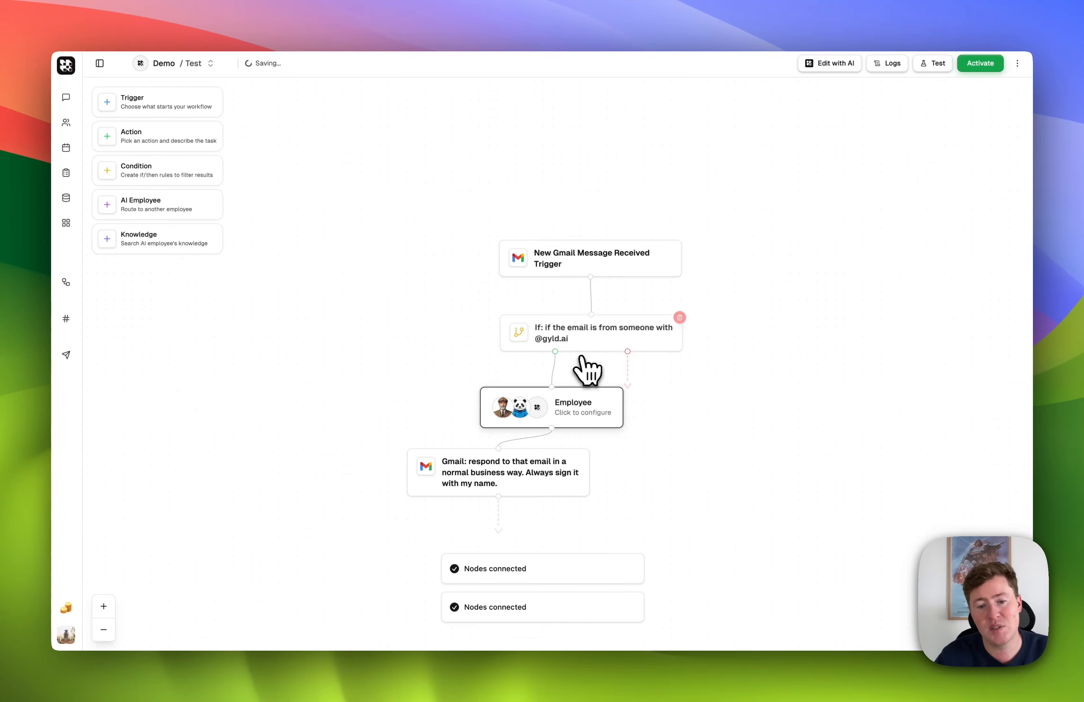
- Try configuring the AI Employee node with Peter the Calendar Manager and the Calendar List Events action, and close it without saving
{"action": "left_click", "coordinate": [560, 402]}
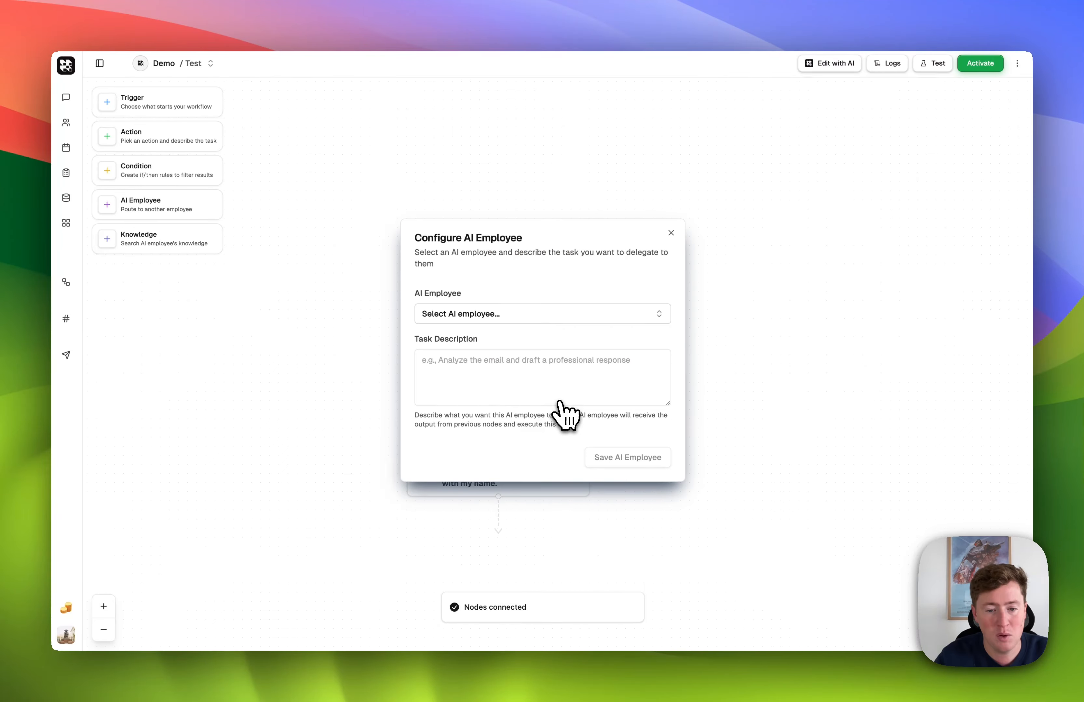
{"action": "left_click", "coordinate": [529, 316]}
{"action": "left_click", "coordinate": [524, 365]}
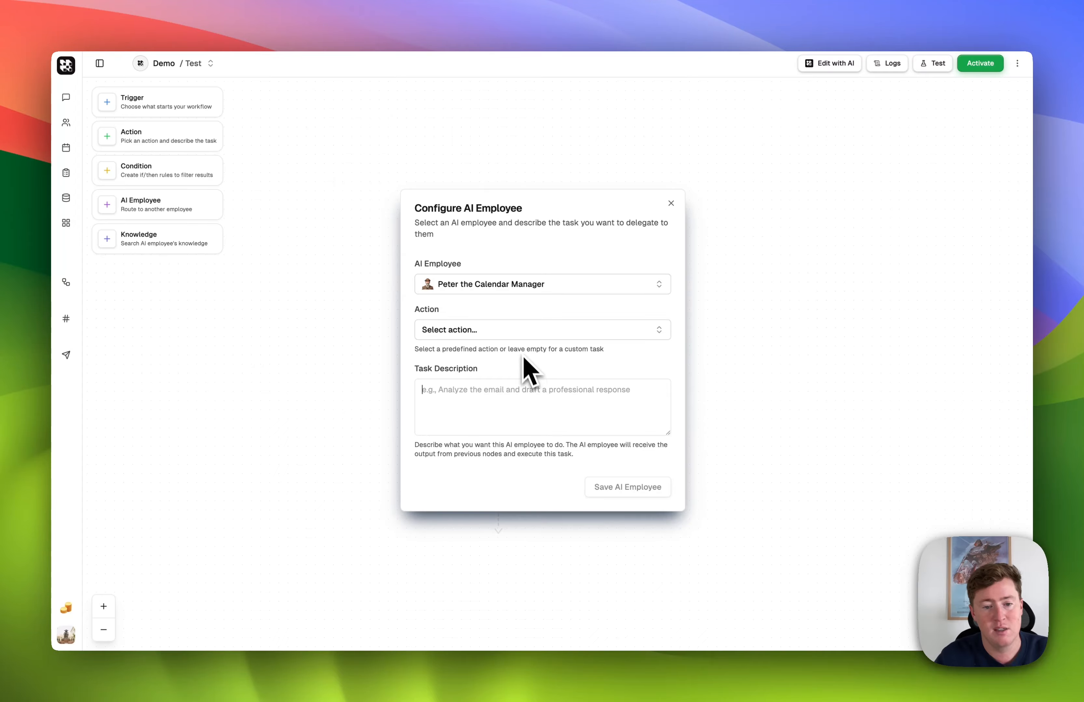
{"action": "left_click", "coordinate": [520, 330]}
{"action": "left_click", "coordinate": [520, 375]}
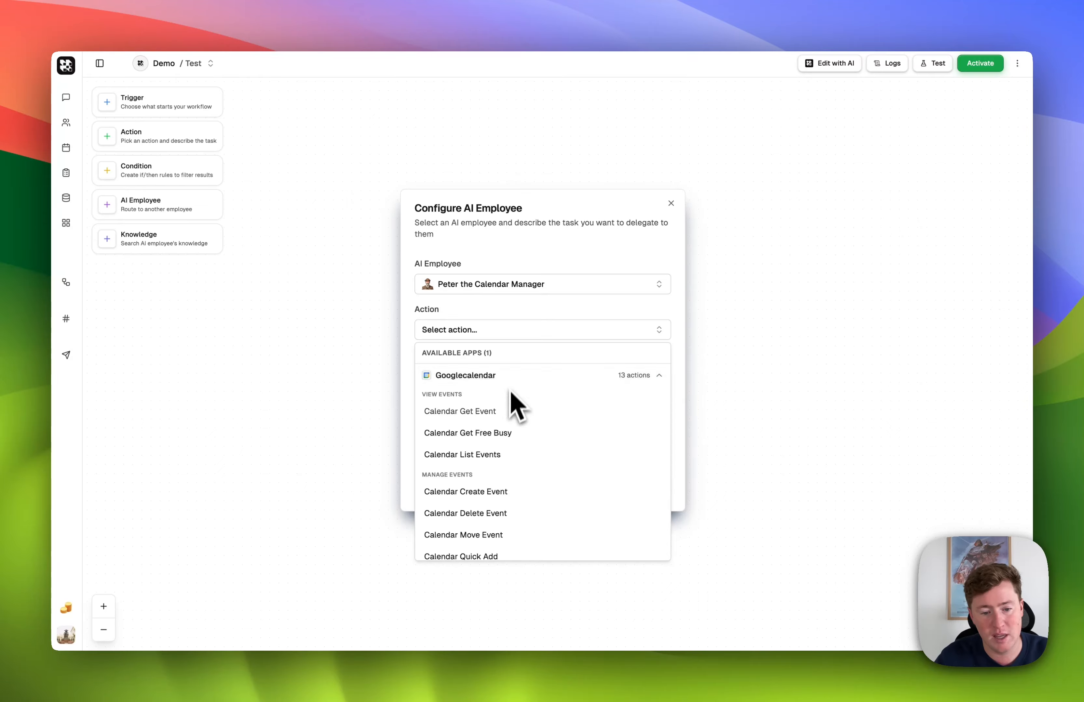
{"action": "left_click", "coordinate": [503, 461]}
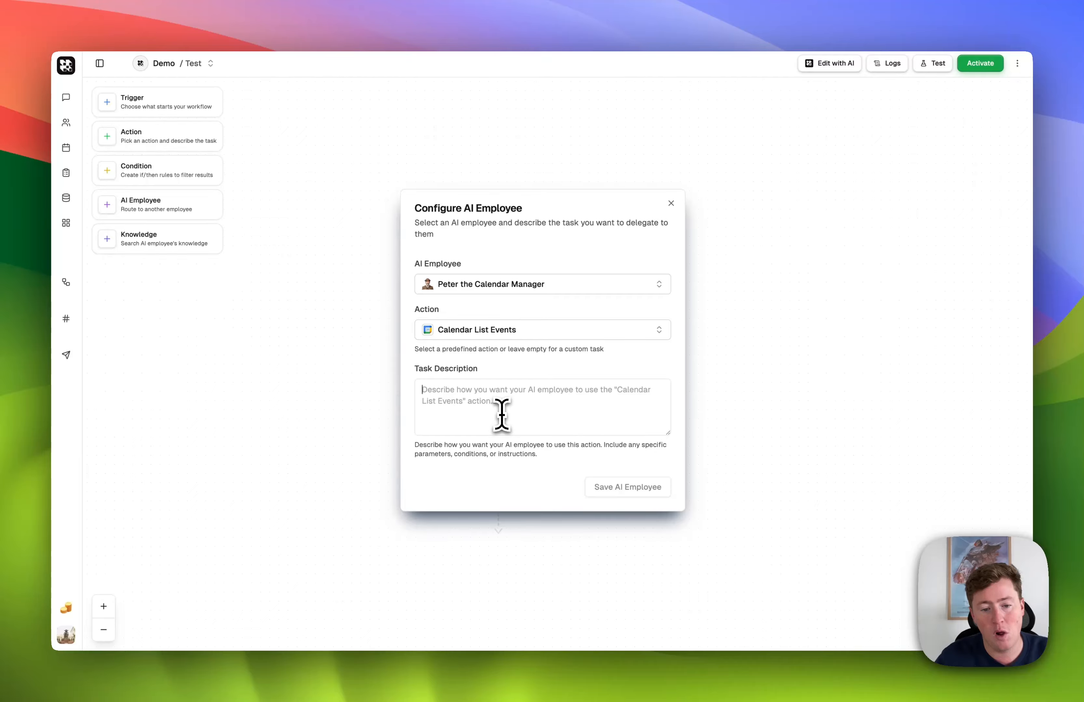
{"action": "left_click", "coordinate": [670, 204]}
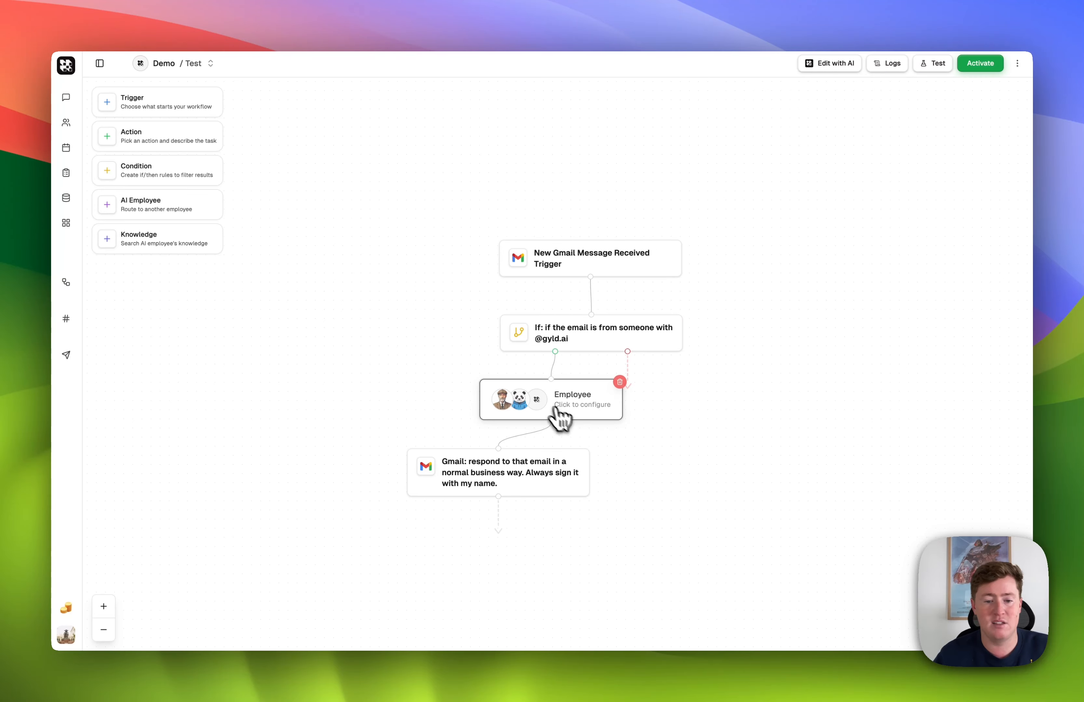
- Reposition the Employee node and the Gmail action slightly higher beneath the condition node
{"action": "left_click_drag", "start_coordinate": [564, 413], "coordinate": [553, 406]}
{"action": "left_click_drag", "start_coordinate": [549, 473], "coordinate": [541, 461]}
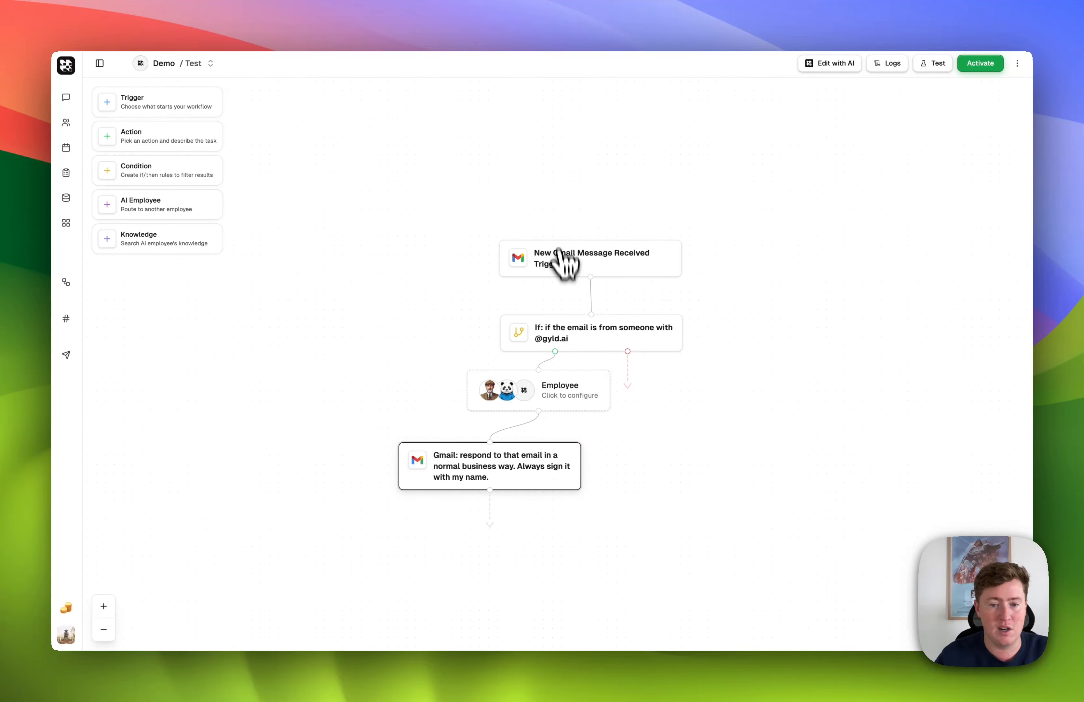
- Run a sandbox test of the workflow and review the latest execution in its execution logs
{"action": "left_click", "coordinate": [941, 69]}
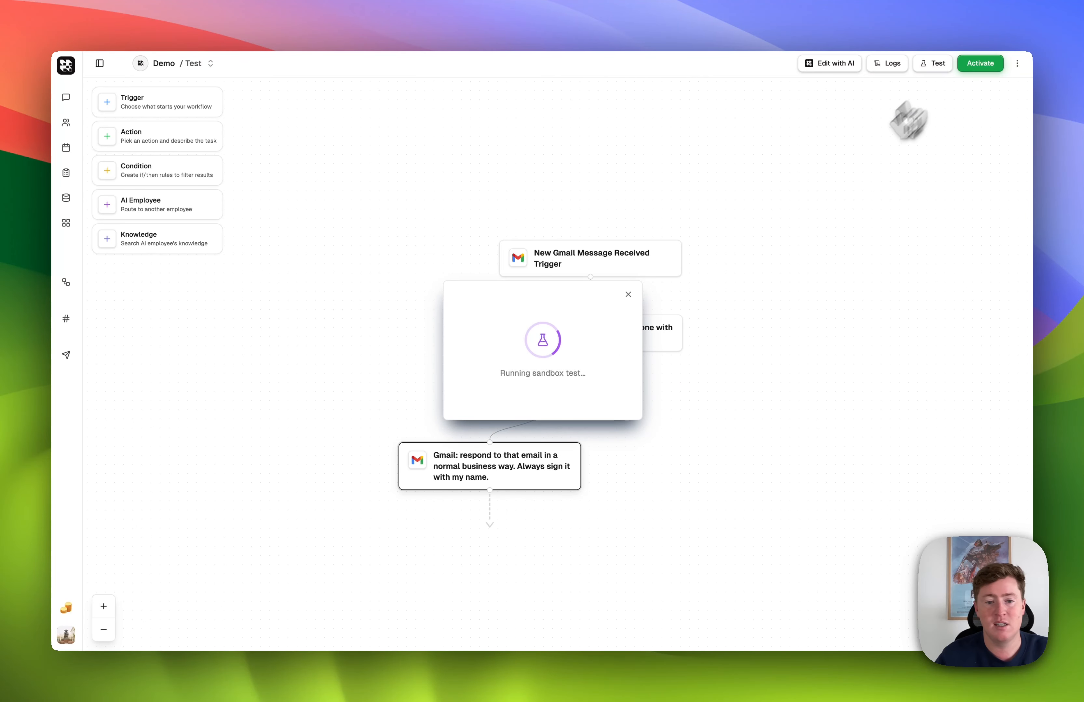
{"action": "left_click", "coordinate": [632, 296]}
{"action": "left_click", "coordinate": [890, 64]}
{"action": "left_click", "coordinate": [887, 88]}
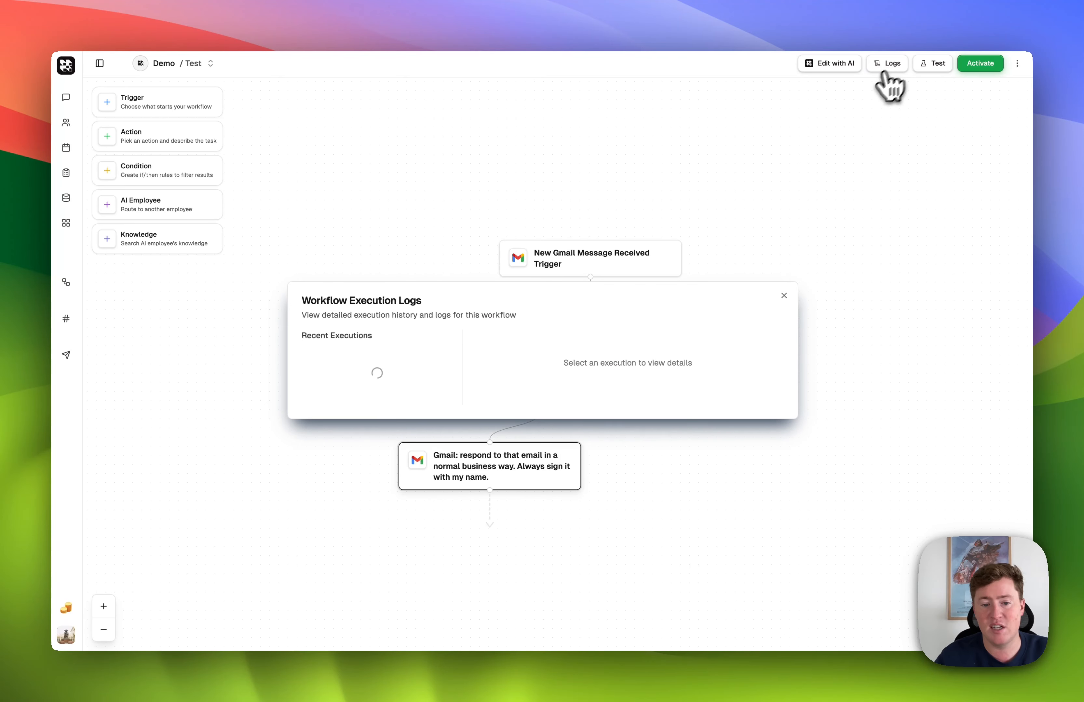
{"action": "left_click", "coordinate": [403, 377]}
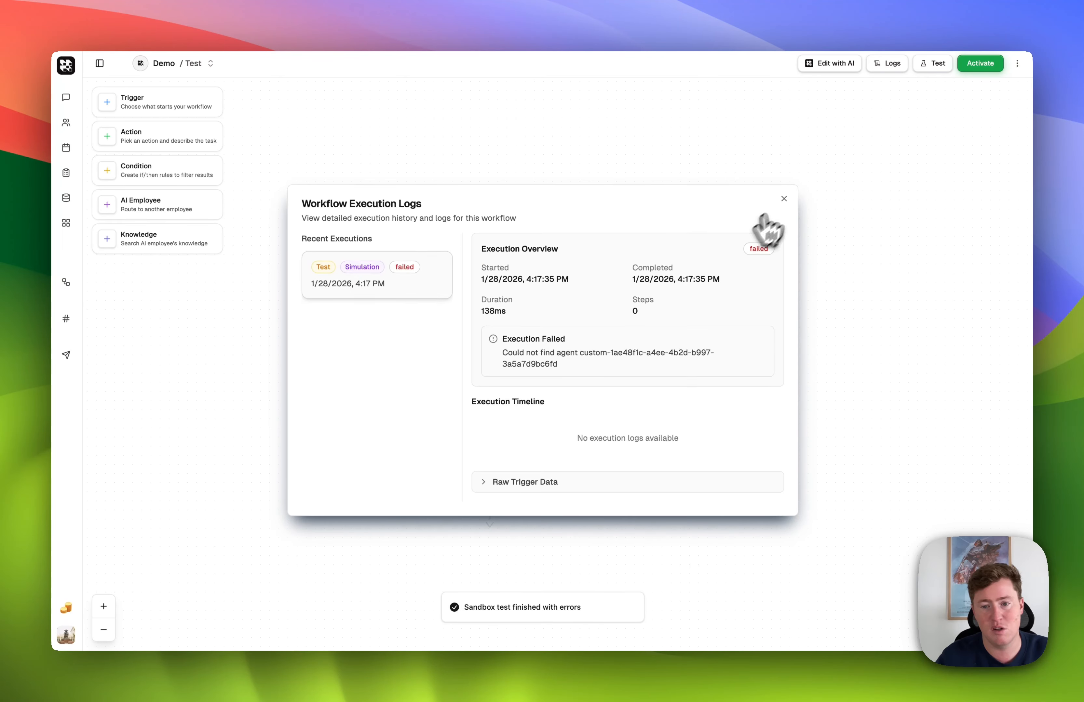
{"action": "left_click", "coordinate": [784, 199]}
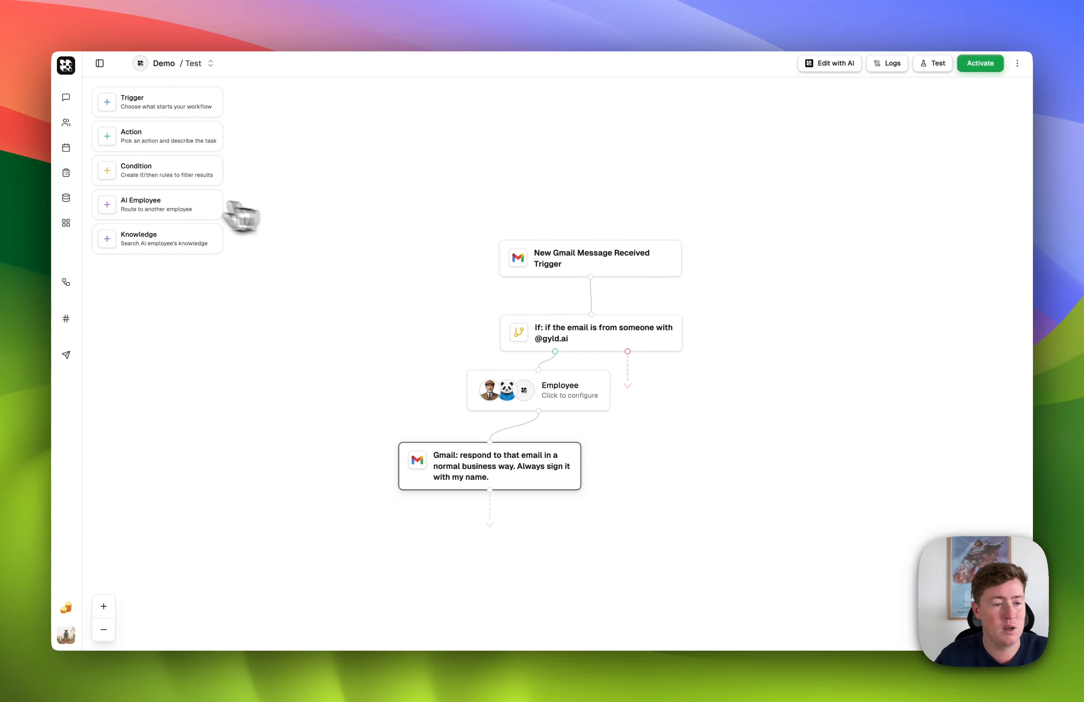
- Check which employees can be mentioned in the Business Development channel, and open the overview of AI employees
{"action": "left_click", "coordinate": [66, 319]}
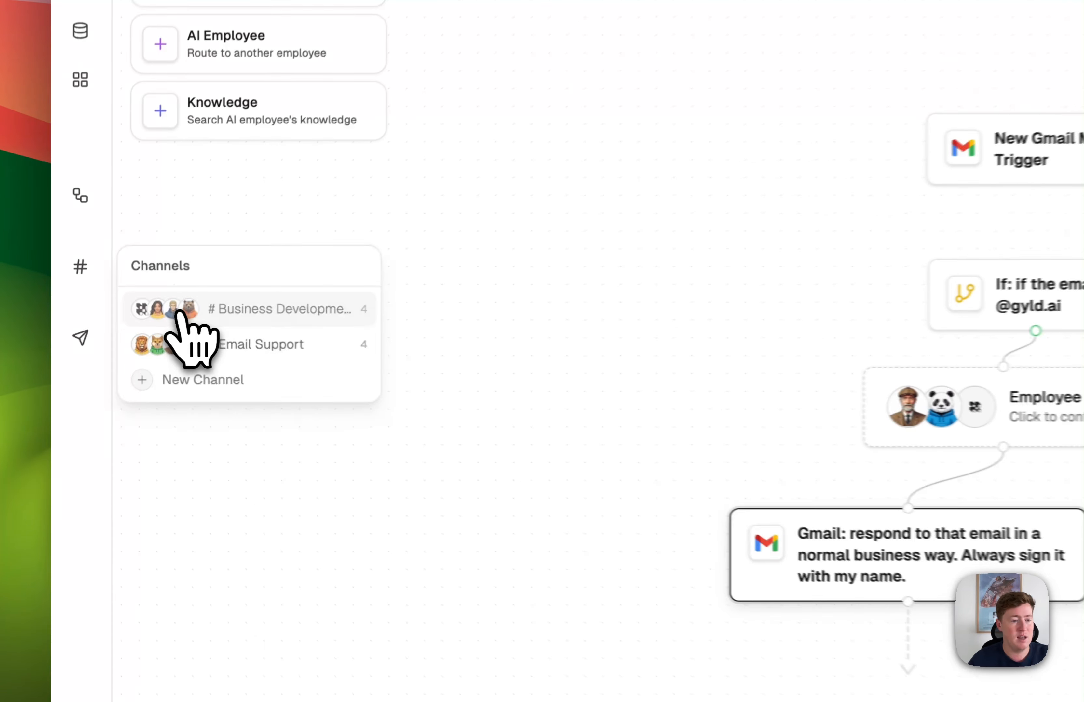
{"action": "left_click", "coordinate": [119, 343]}
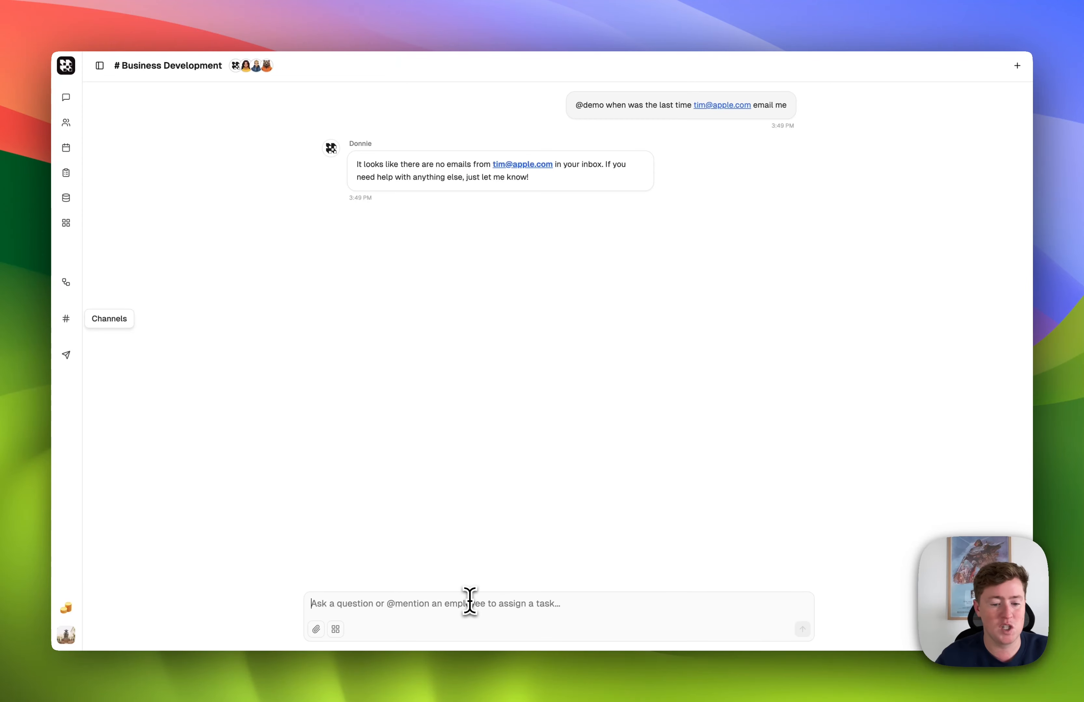
{"action": "left_click", "coordinate": [470, 601]}
{"action": "type", "text": "@"}
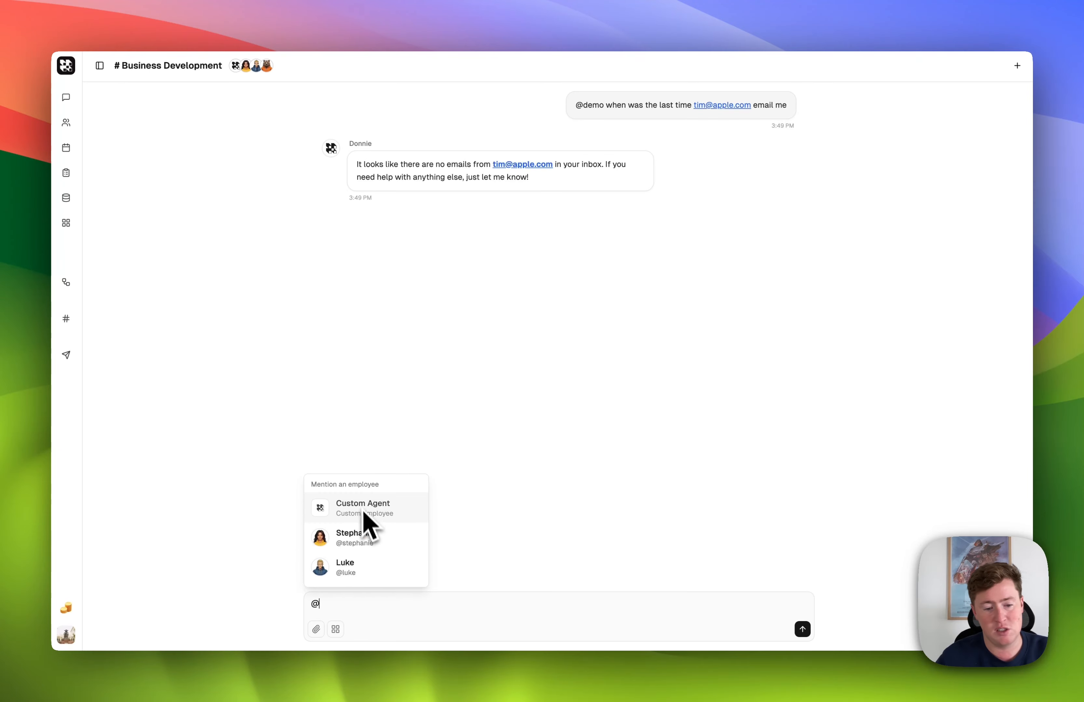
{"action": "key", "text": "BackSpace"}
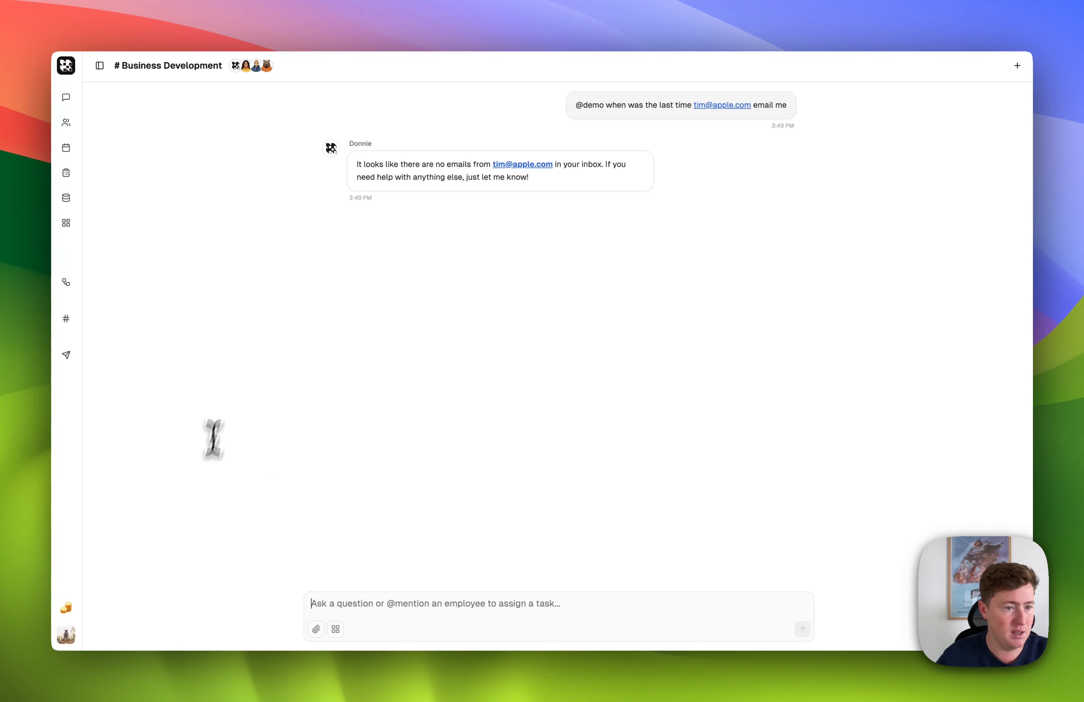
{"action": "left_click", "coordinate": [68, 123]}
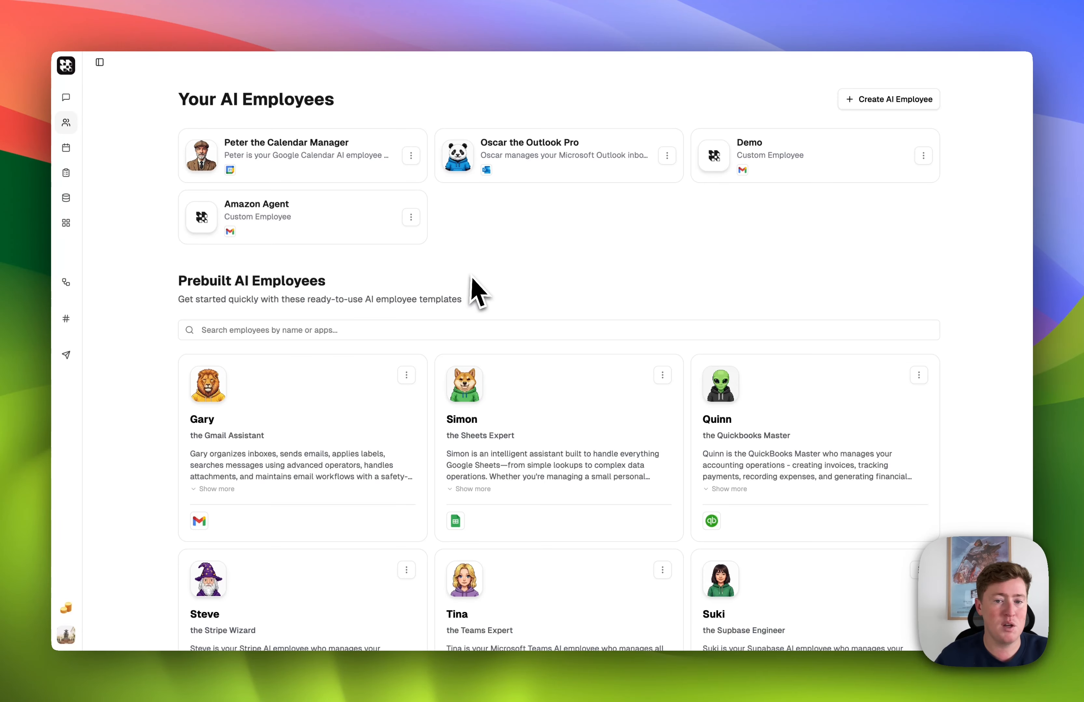